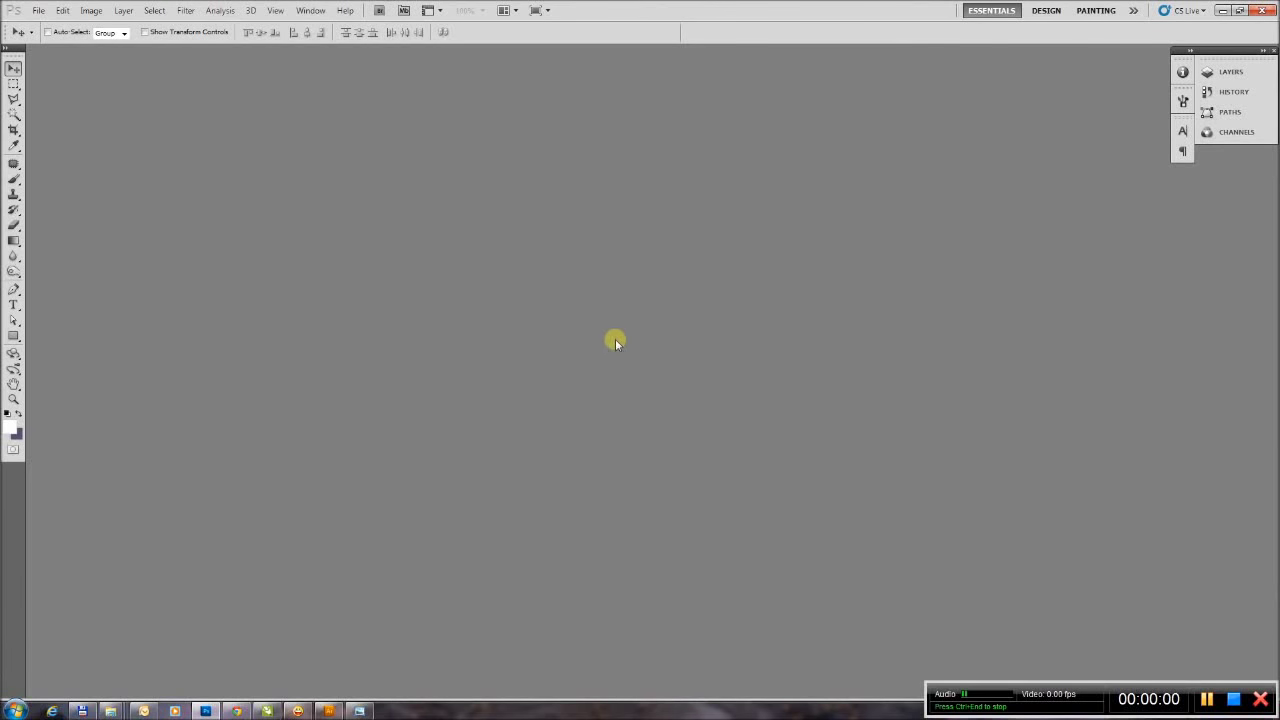
Open the blank curve-lines.psd template from the Actions Set 03 folder.
{"action": "key", "text": "ctrl+o"}
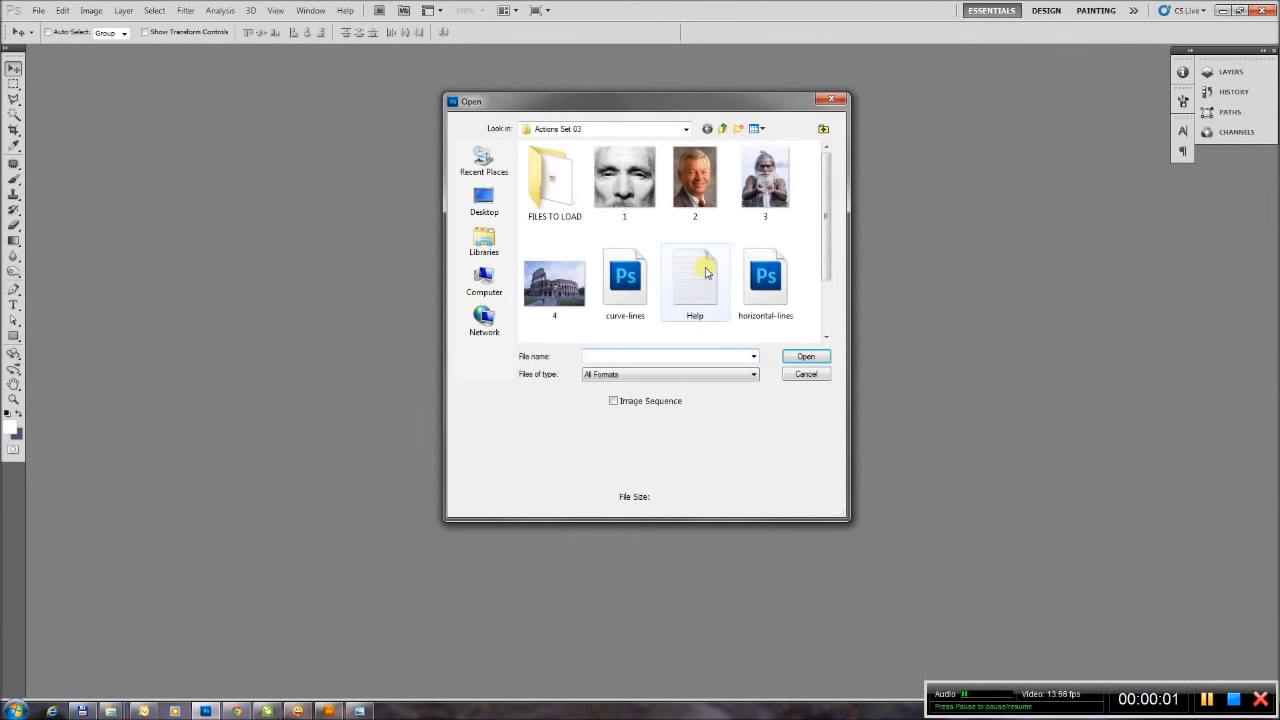
{"action": "left_click", "coordinate": [619, 296]}
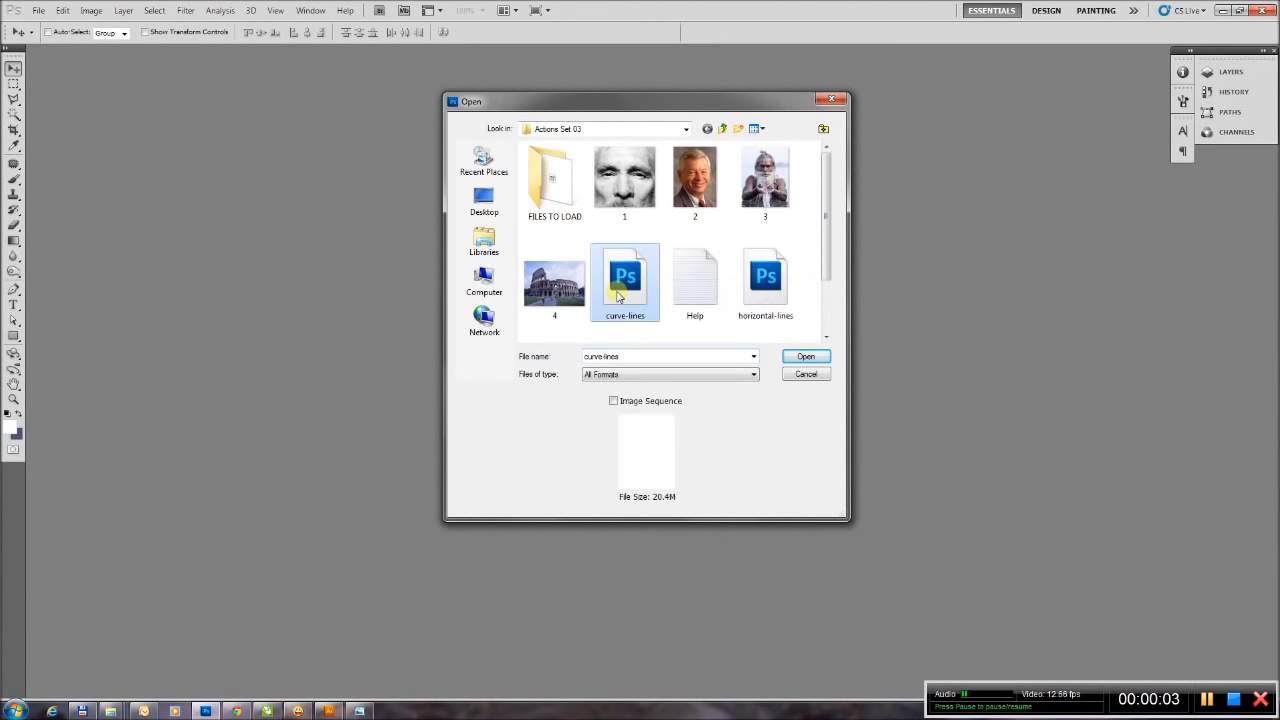
{"action": "double_click", "coordinate": [618, 280]}
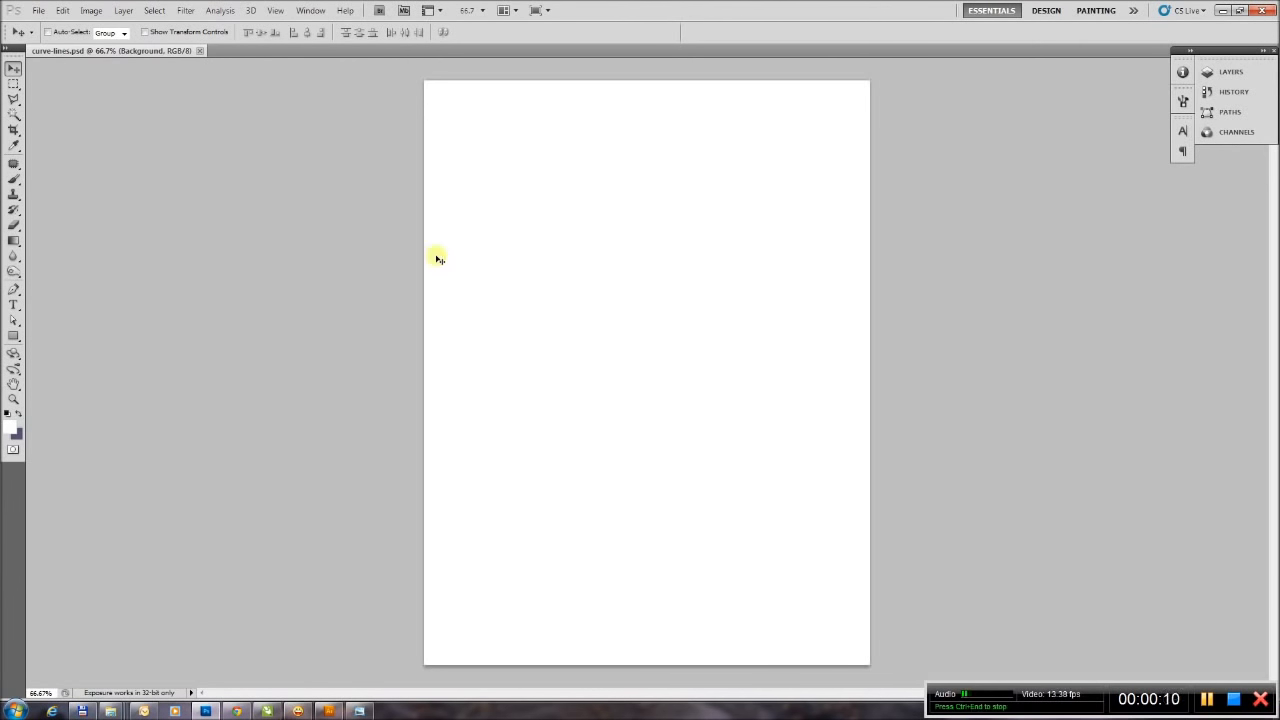
{"action": "left_click", "coordinate": [35, 12]}
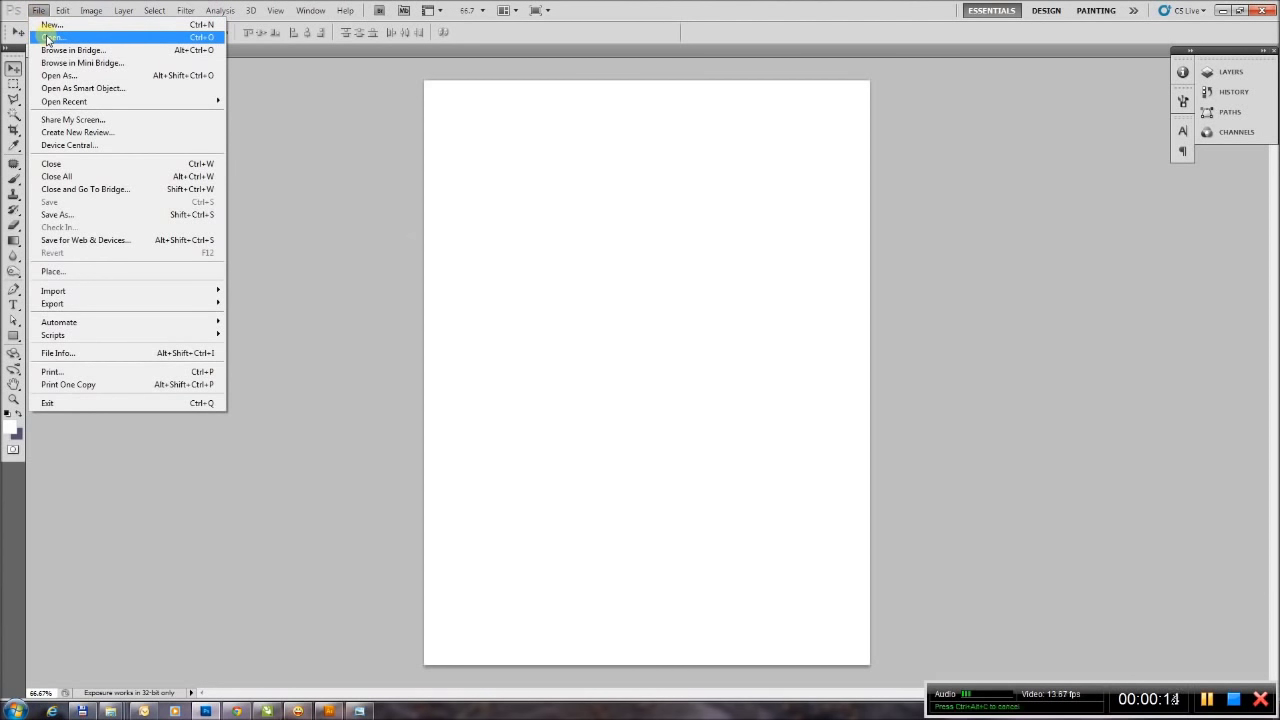
Open the grayscale face photo 1.jpg.
{"action": "left_click", "coordinate": [47, 38]}
{"action": "left_click", "coordinate": [618, 180]}
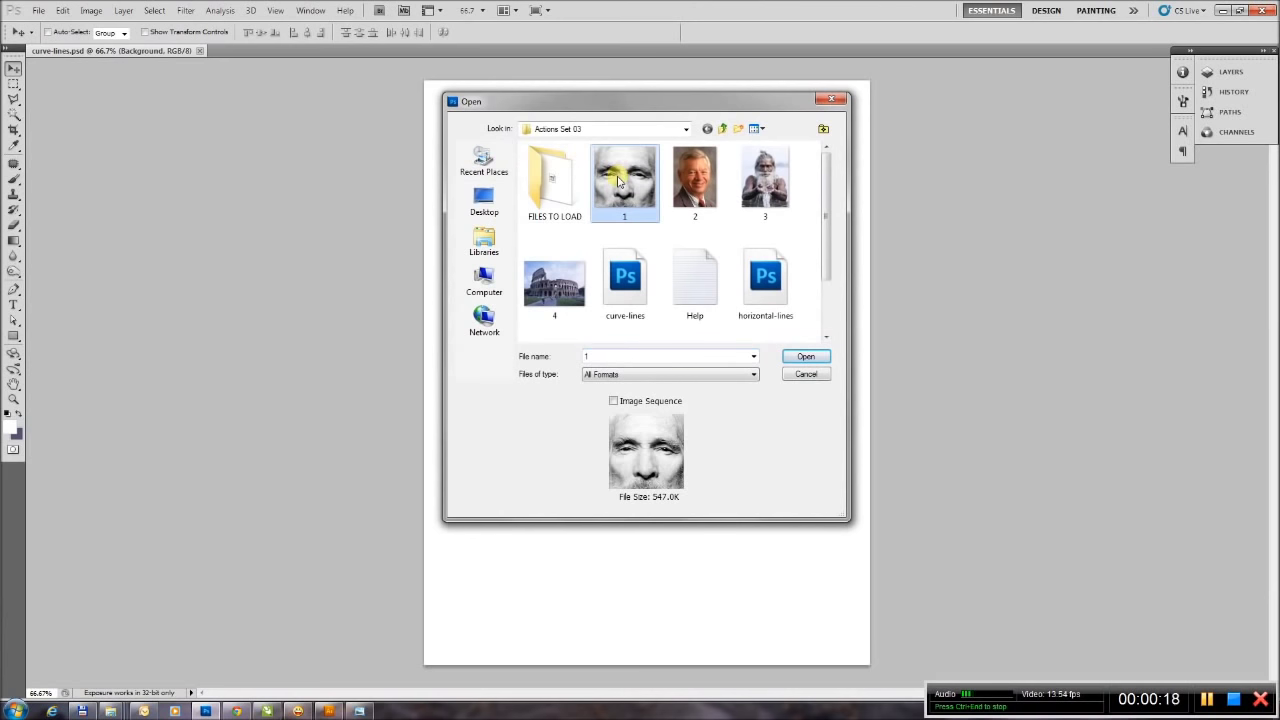
{"action": "left_click", "coordinate": [807, 357]}
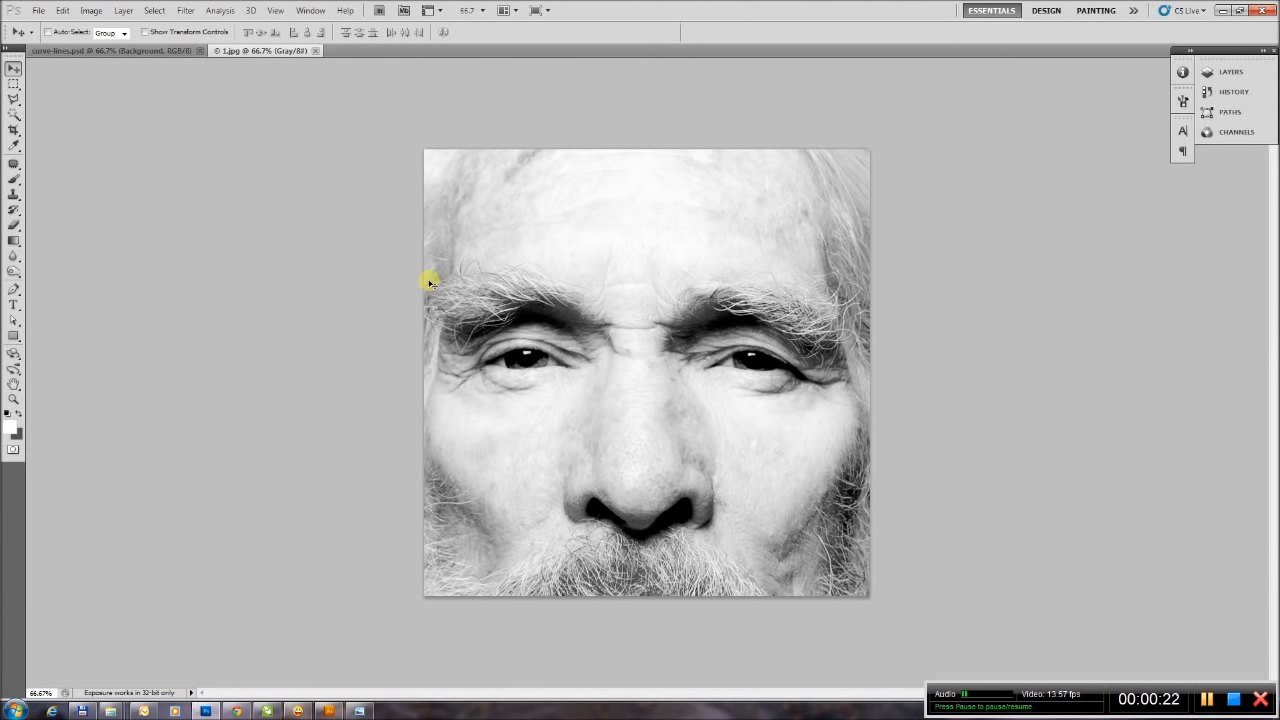
Select the whole 1.jpg canvas, copy it, and close the photo.
{"action": "left_click", "coordinate": [67, 14]}
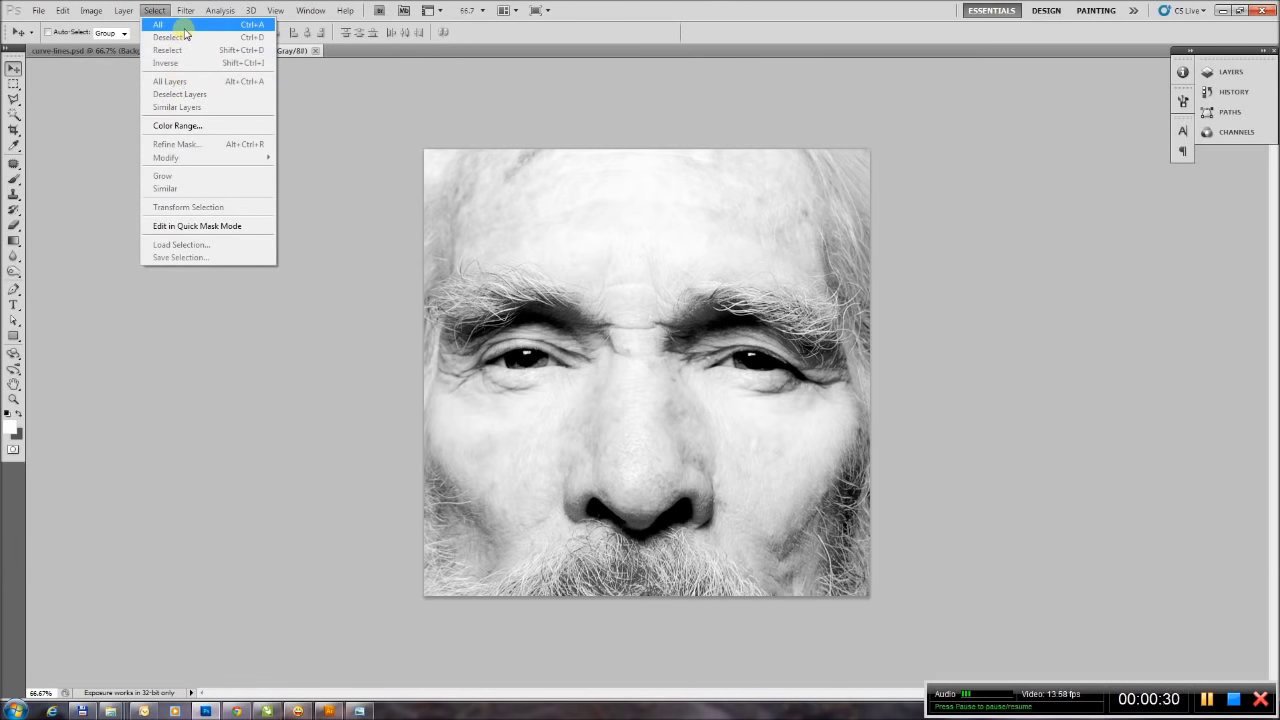
{"action": "left_click", "coordinate": [184, 28]}
{"action": "left_click", "coordinate": [63, 12]}
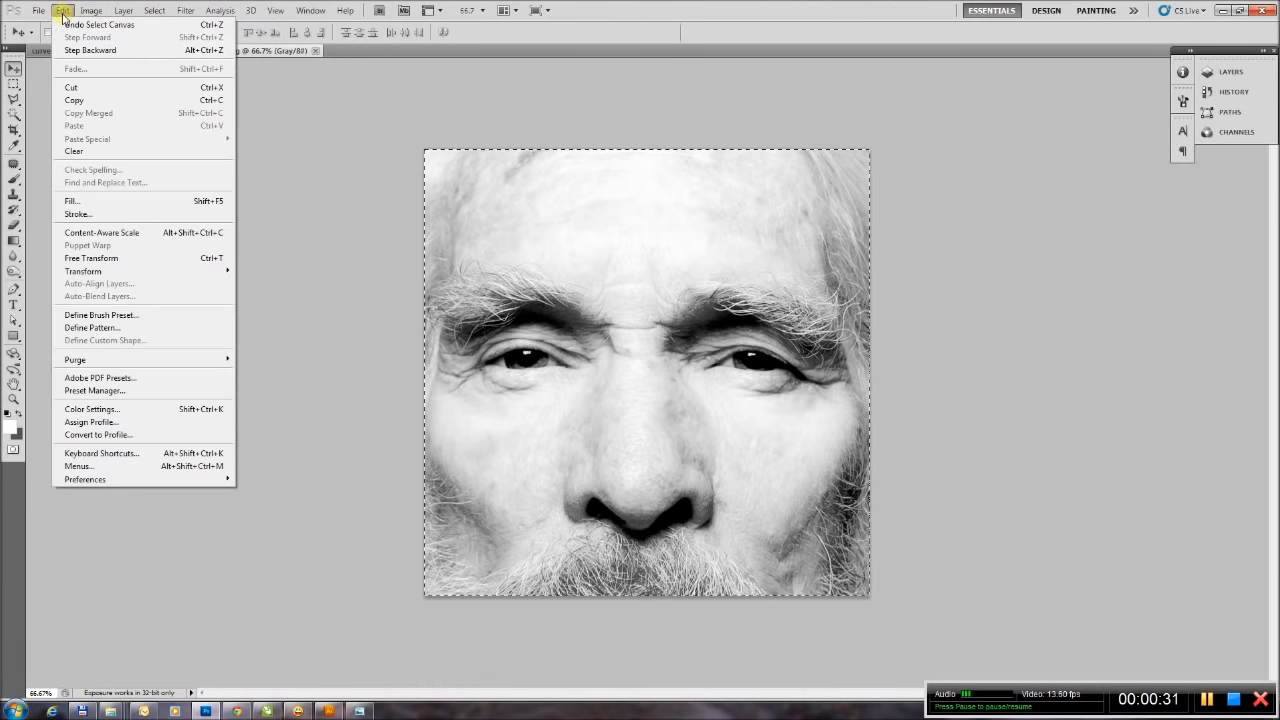
{"action": "left_click", "coordinate": [88, 101]}
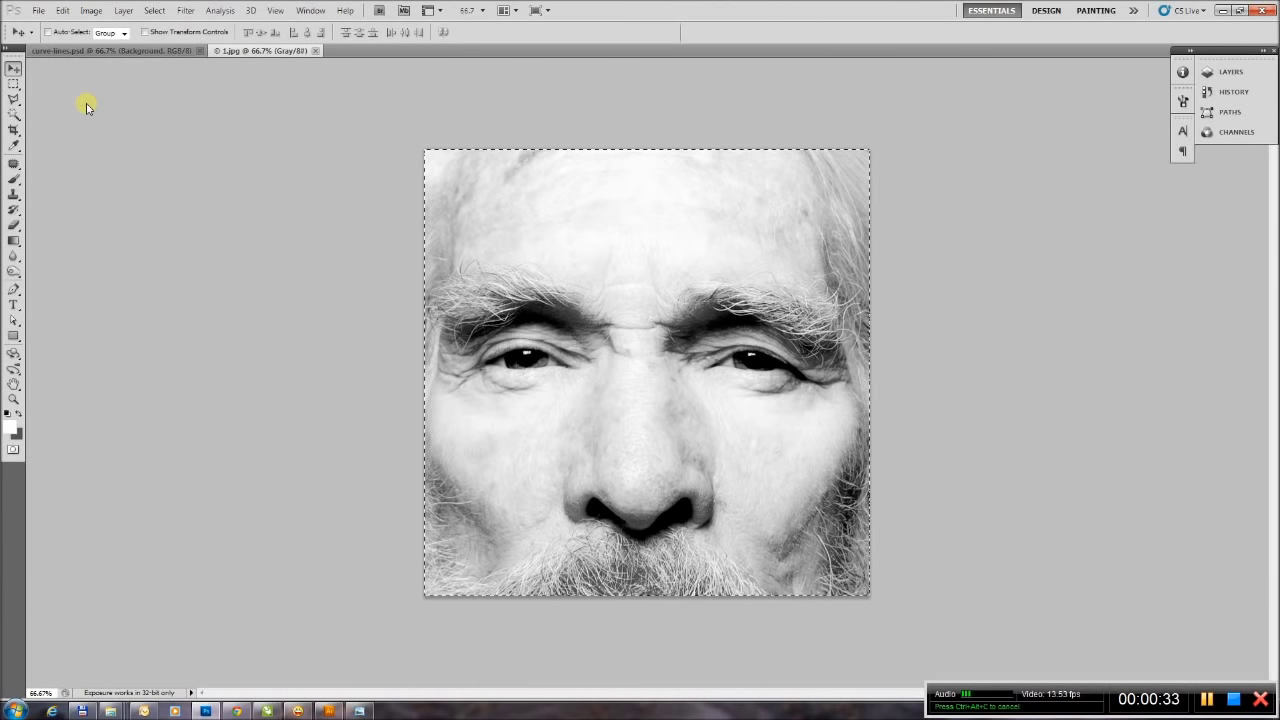
{"action": "left_click", "coordinate": [315, 50]}
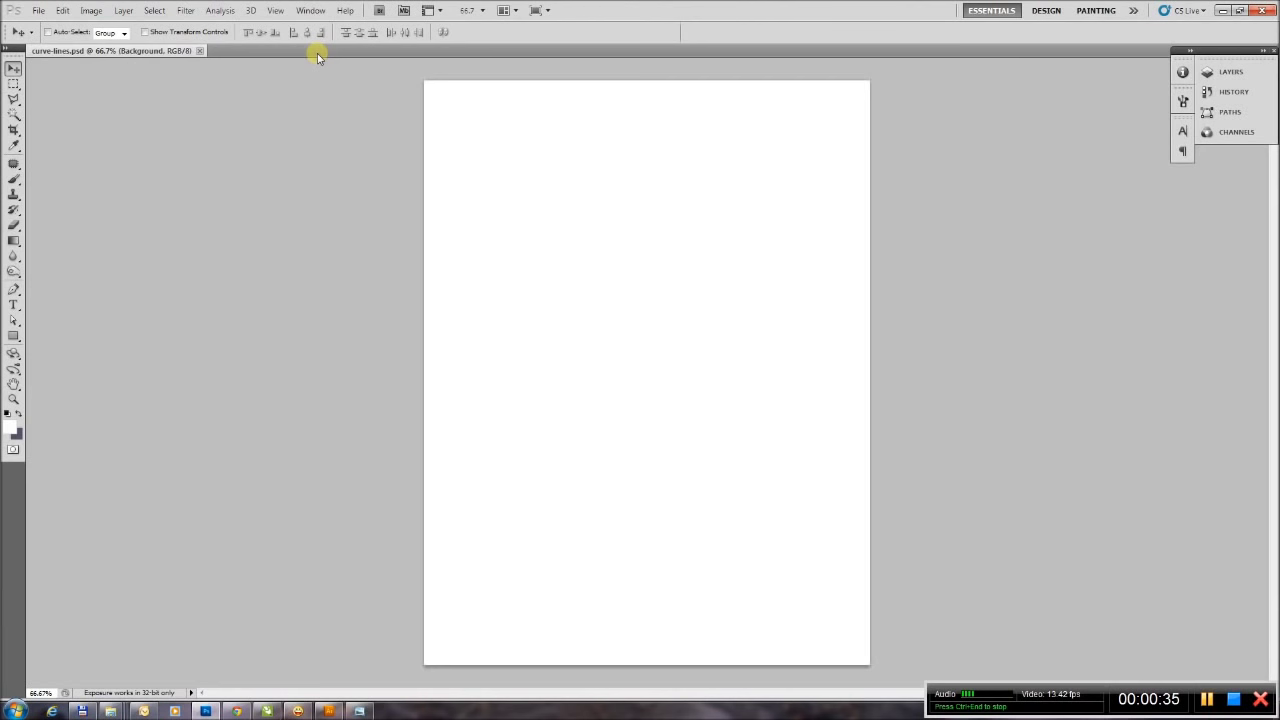
Inspect the template's layers and paste the face as Layer 1 above Background.
{"action": "left_click", "coordinate": [1230, 74]}
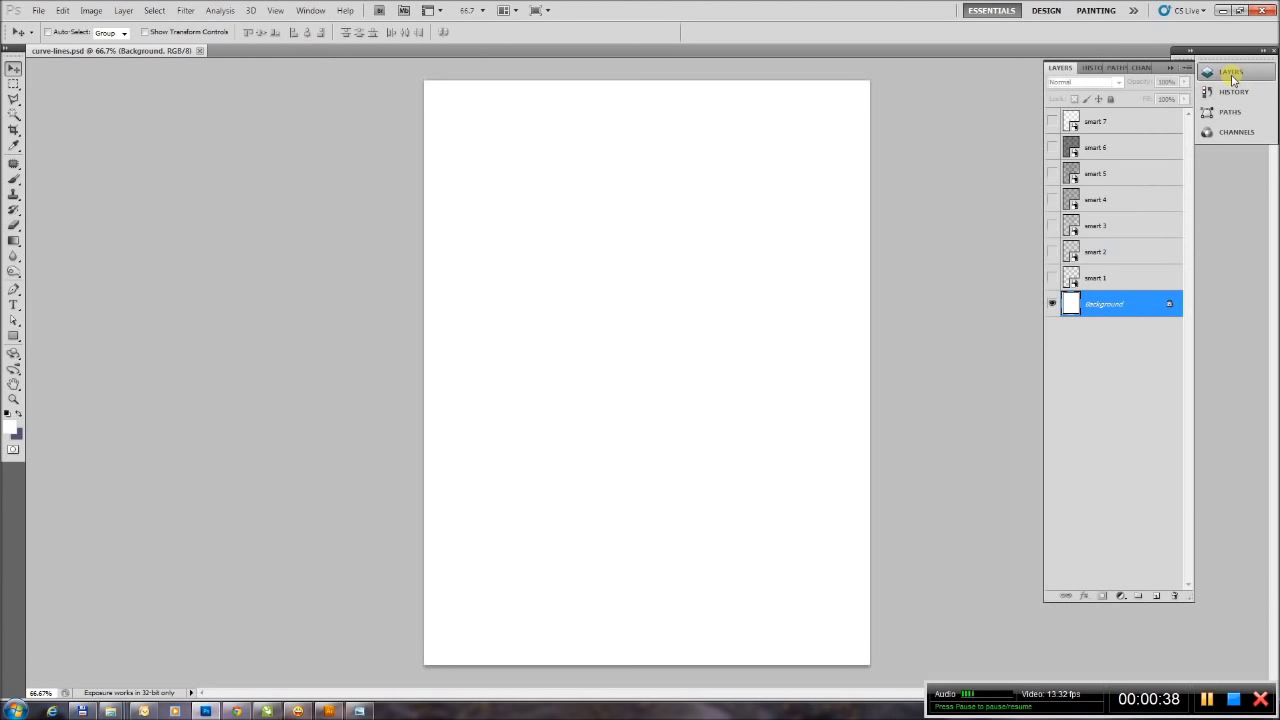
{"action": "left_click", "coordinate": [1116, 128]}
{"action": "left_click", "coordinate": [1078, 302]}
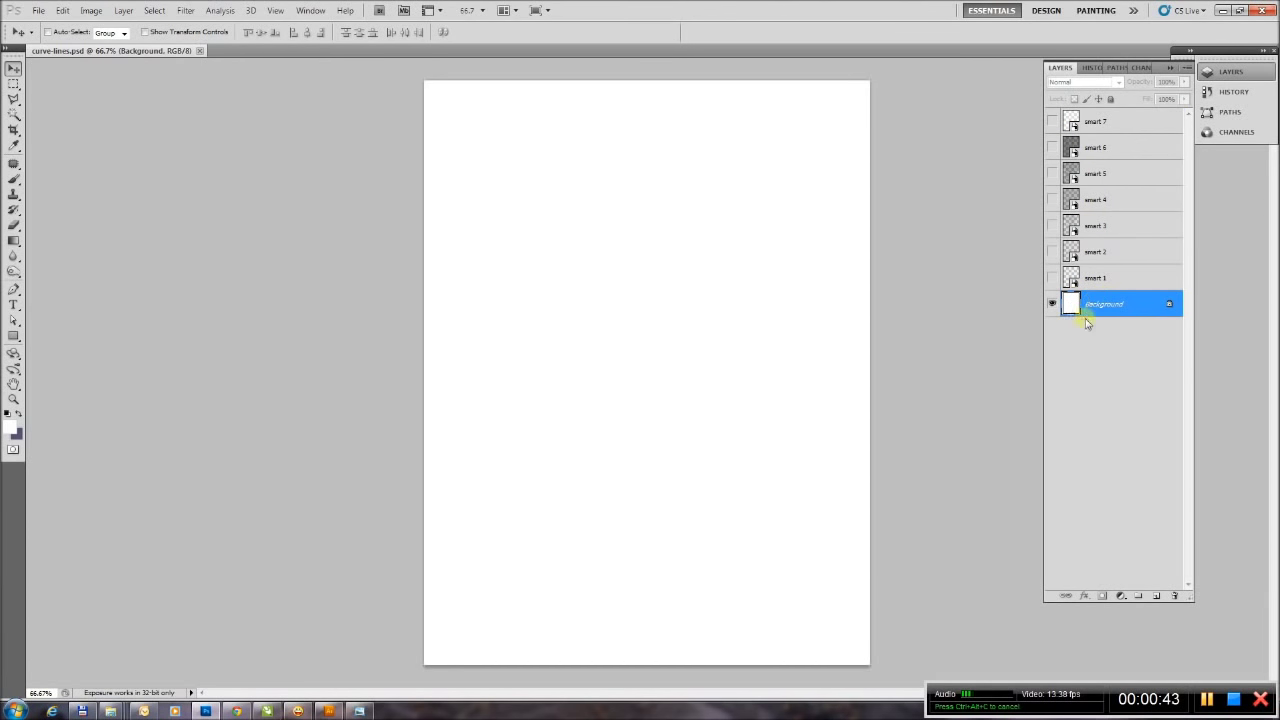
{"action": "left_click", "coordinate": [1053, 304]}
{"action": "left_click", "coordinate": [1053, 304]}
{"action": "left_click", "coordinate": [63, 11]}
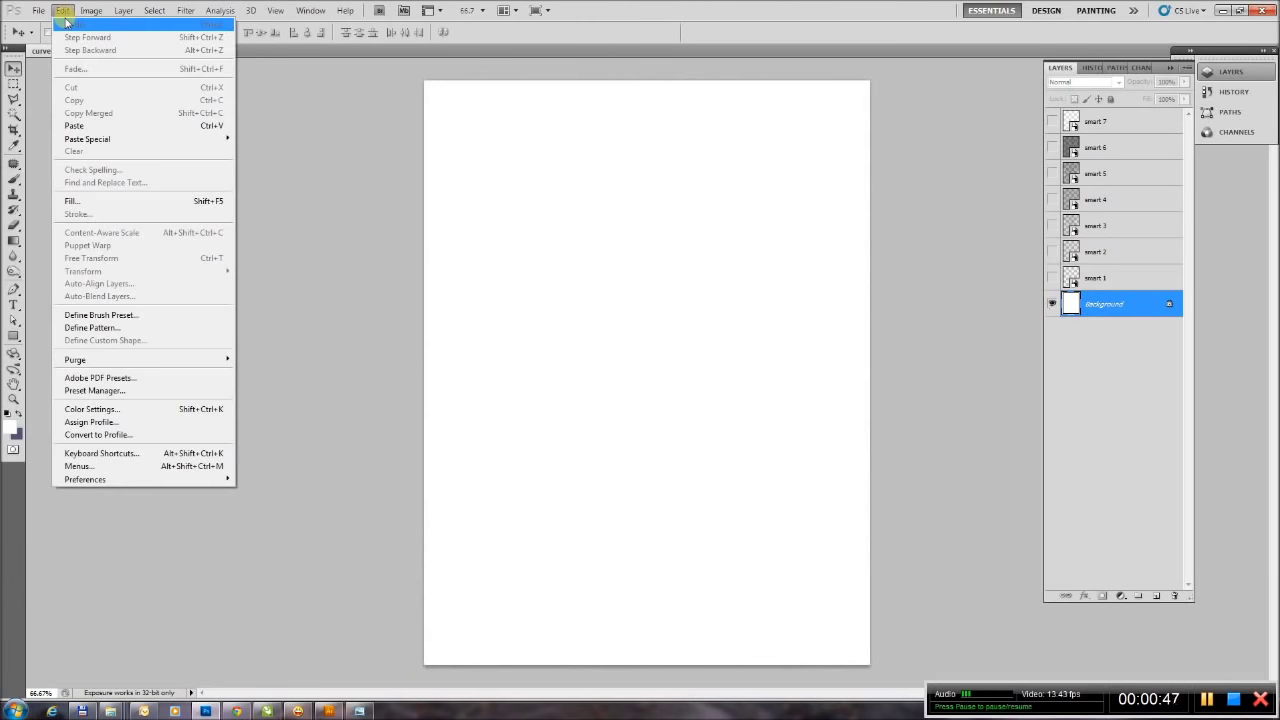
{"action": "left_click", "coordinate": [77, 127]}
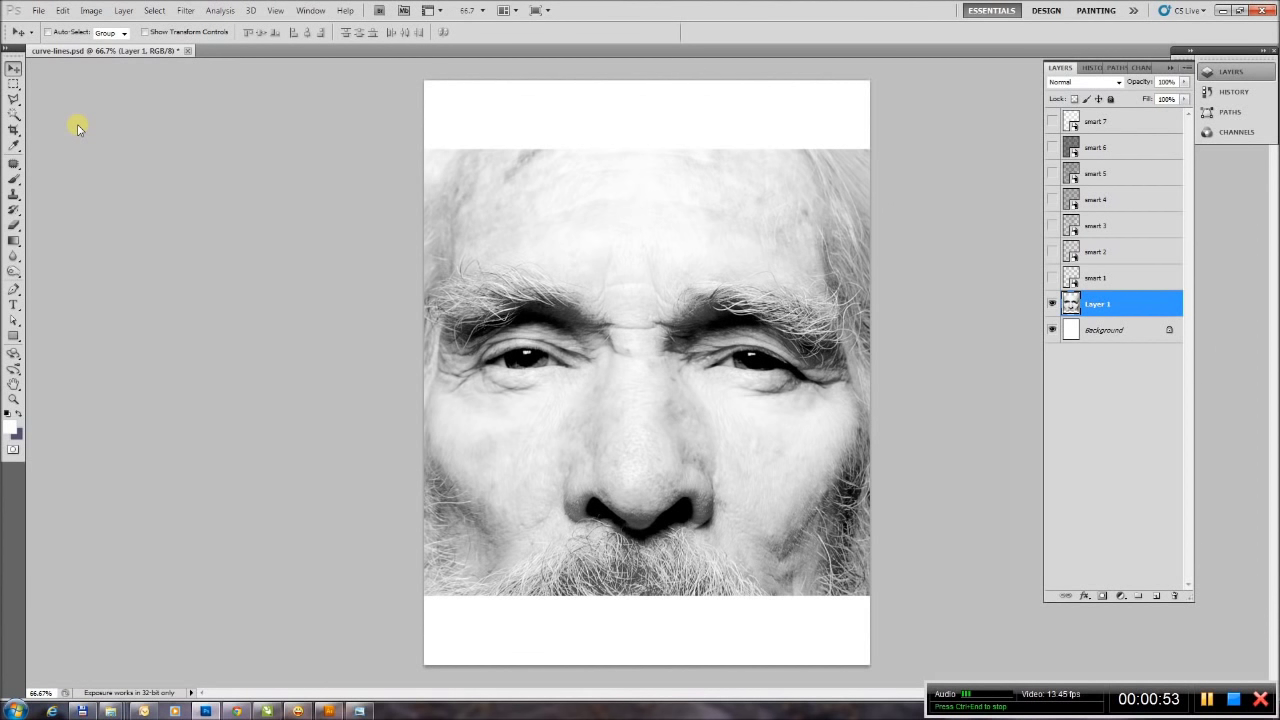
Load the Actions.atn action set into the Actions panel.
{"action": "left_click", "coordinate": [310, 12]}
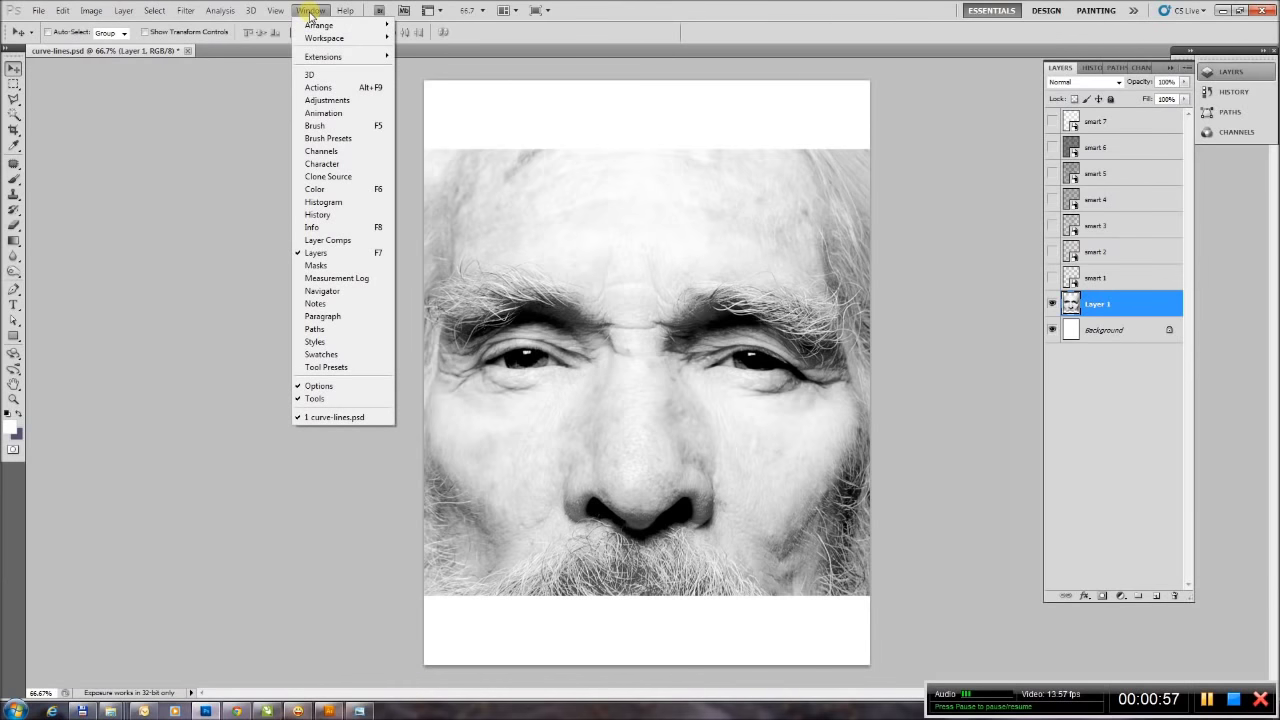
{"action": "left_click", "coordinate": [327, 90]}
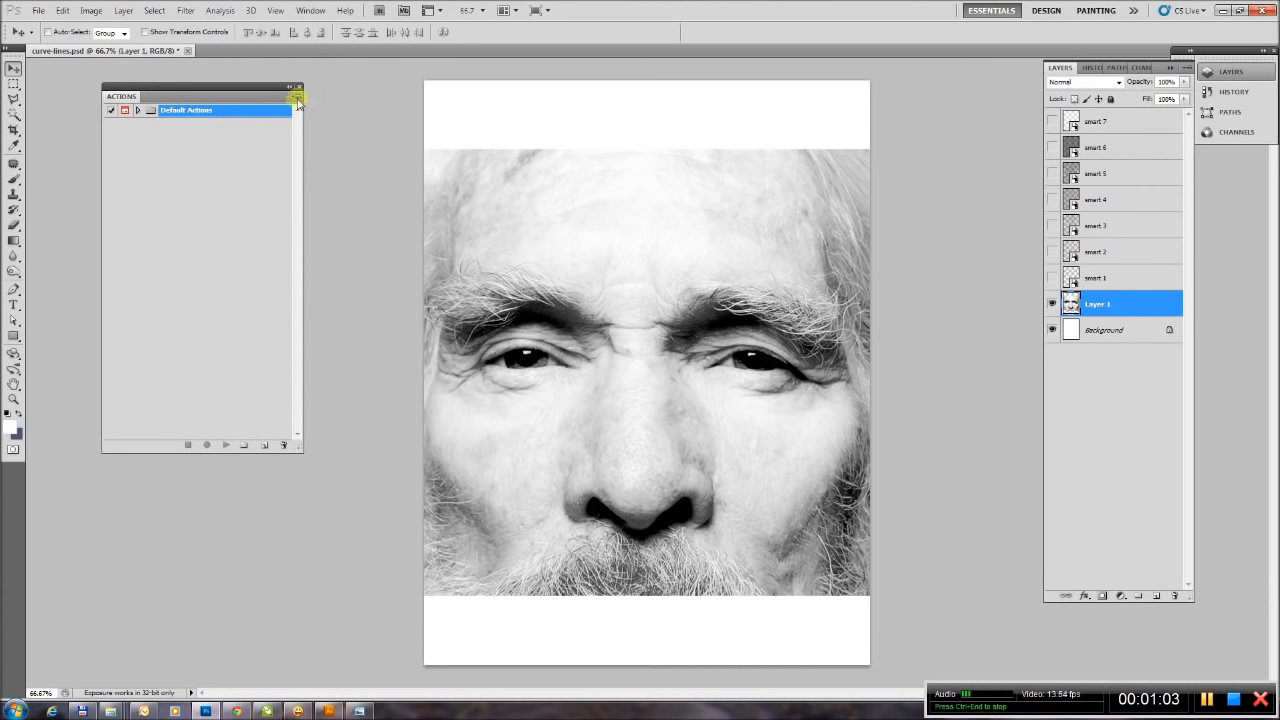
{"action": "left_click", "coordinate": [297, 100]}
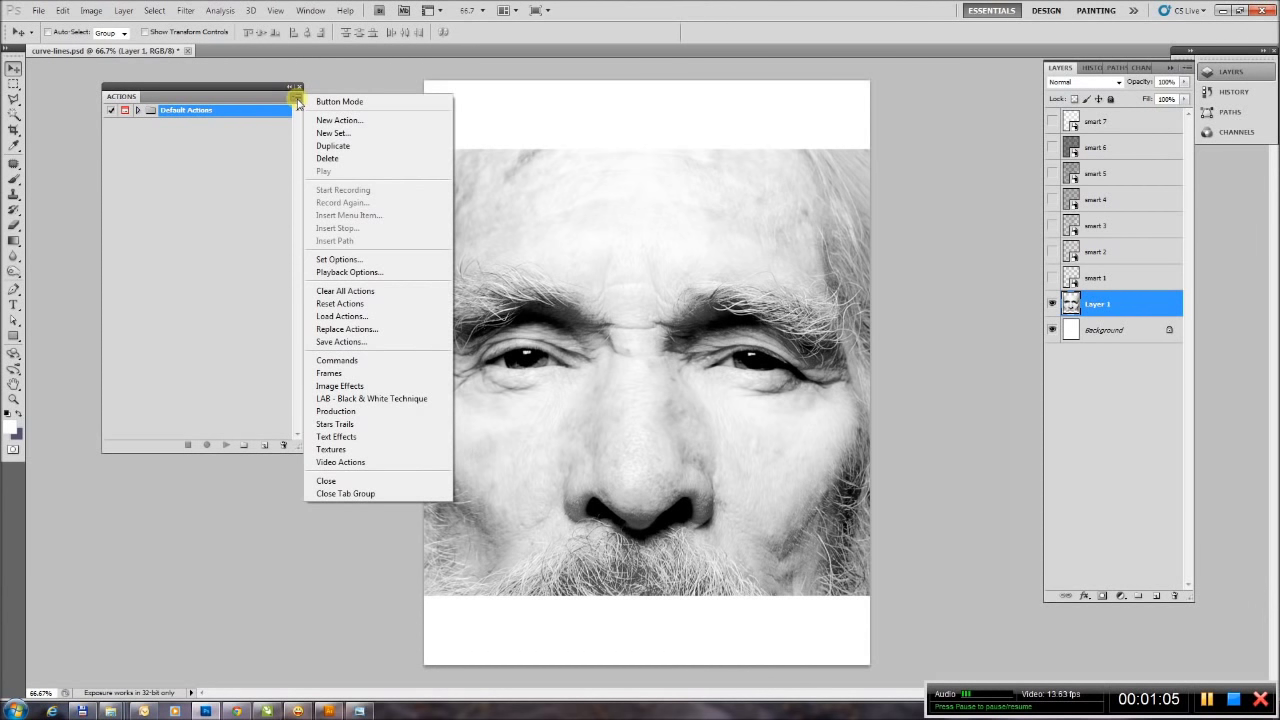
{"action": "left_click", "coordinate": [366, 319]}
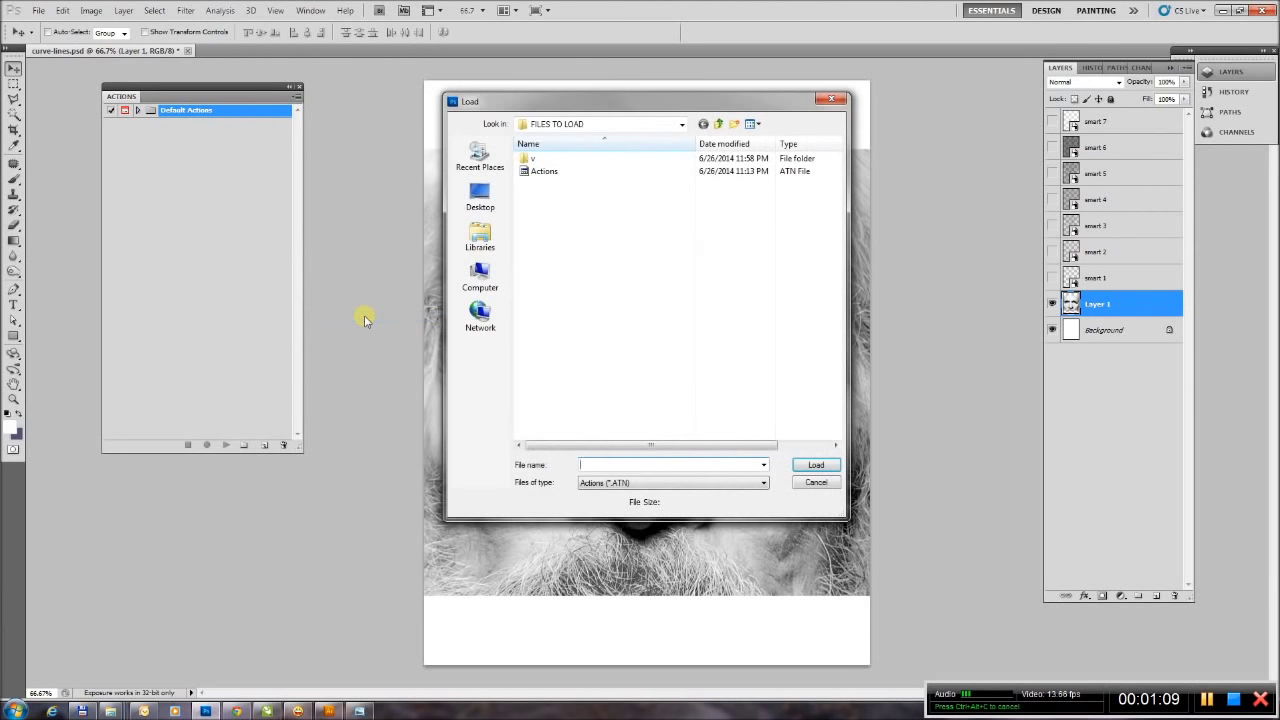
{"action": "left_click", "coordinate": [544, 172]}
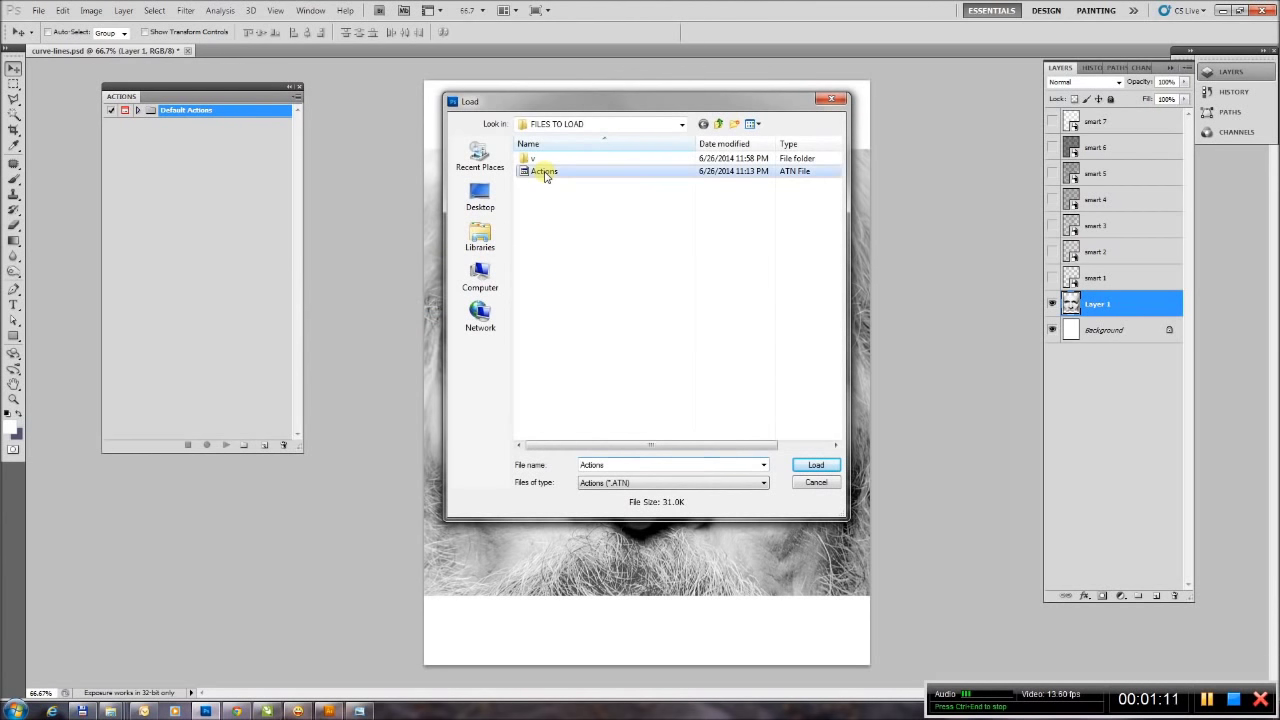
{"action": "mouse_move", "coordinate": [544, 171]}
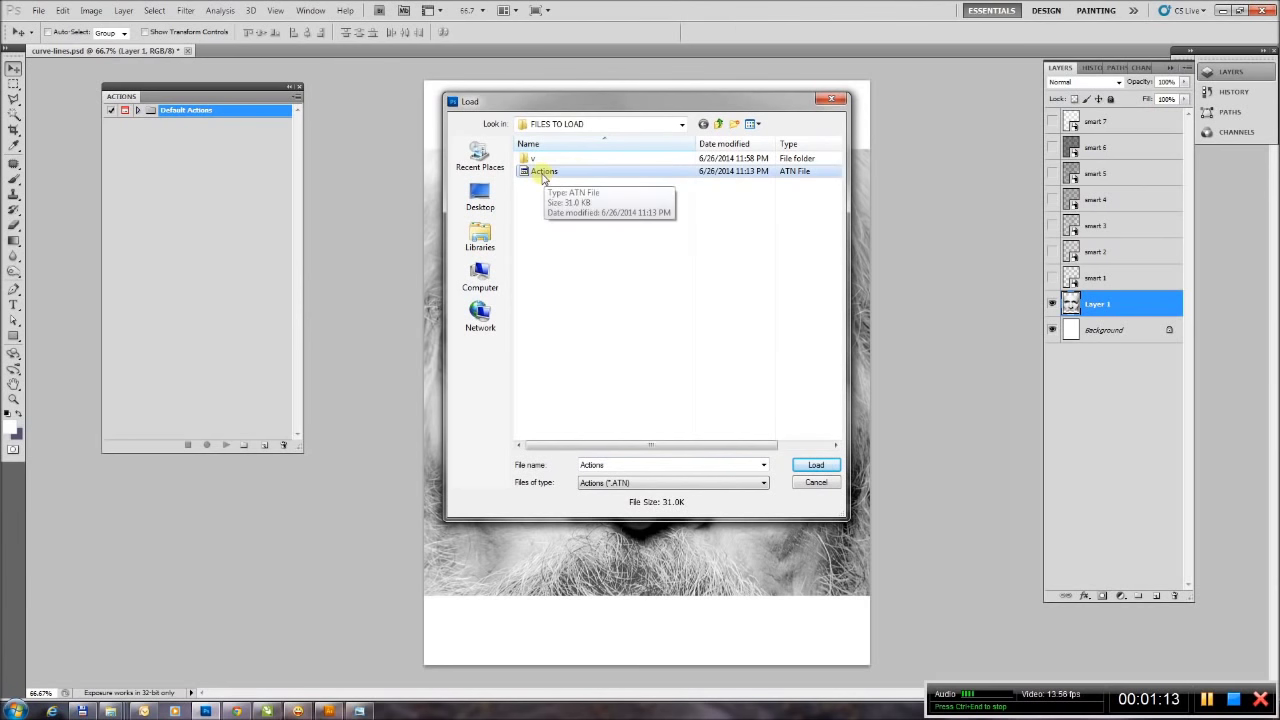
{"action": "left_click", "coordinate": [815, 465]}
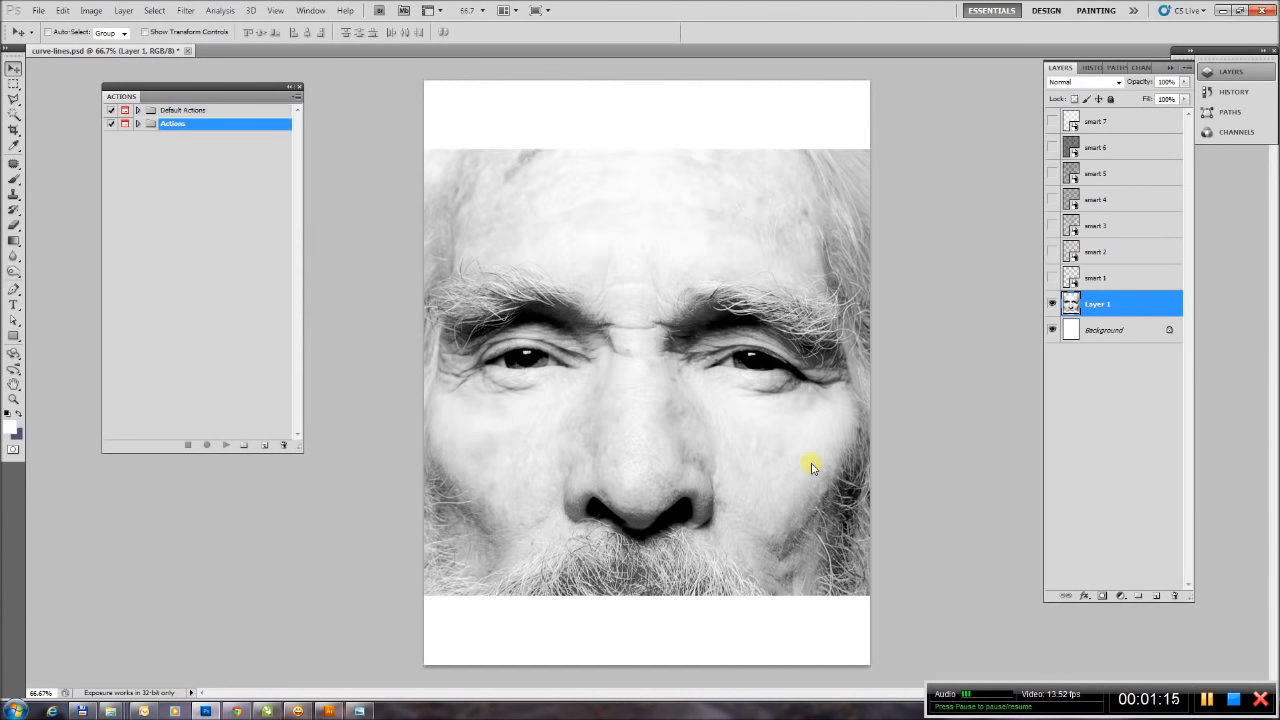
Expand the Actions set to show its three actions and select Action black.
{"action": "left_click", "coordinate": [137, 123]}
{"action": "left_click", "coordinate": [162, 137]}
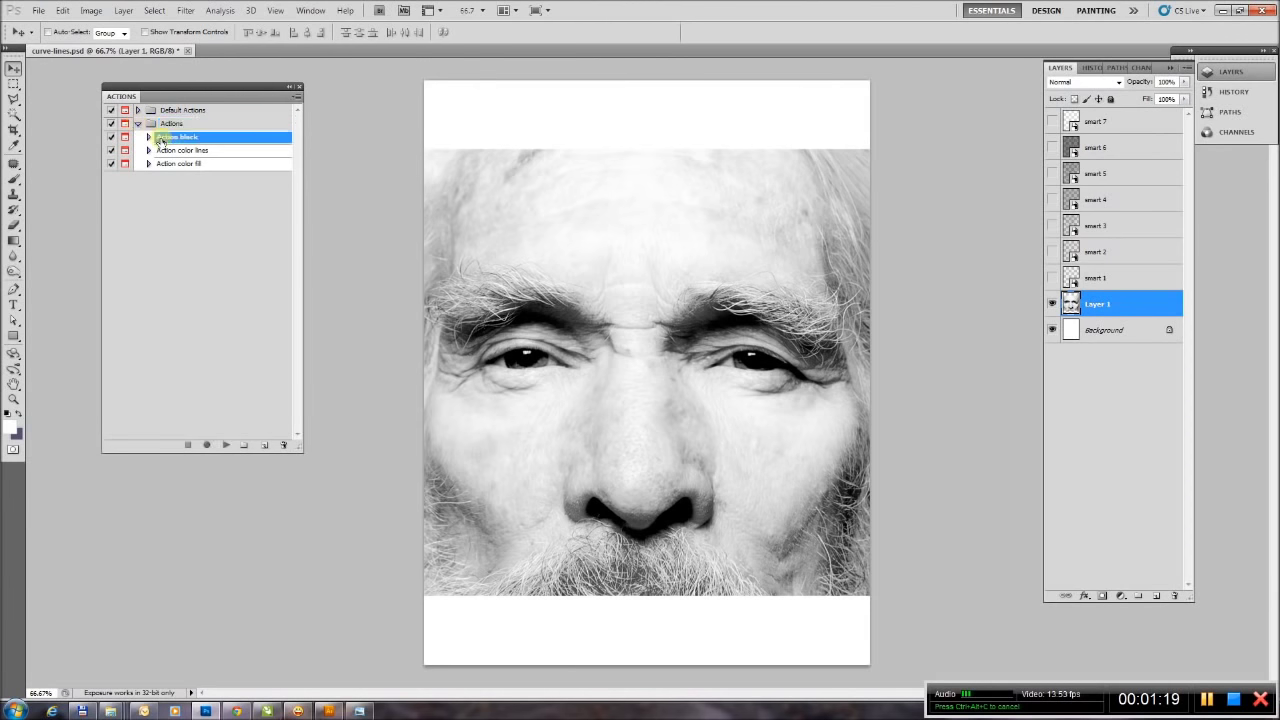
{"action": "left_click", "coordinate": [170, 150]}
{"action": "left_click", "coordinate": [180, 164]}
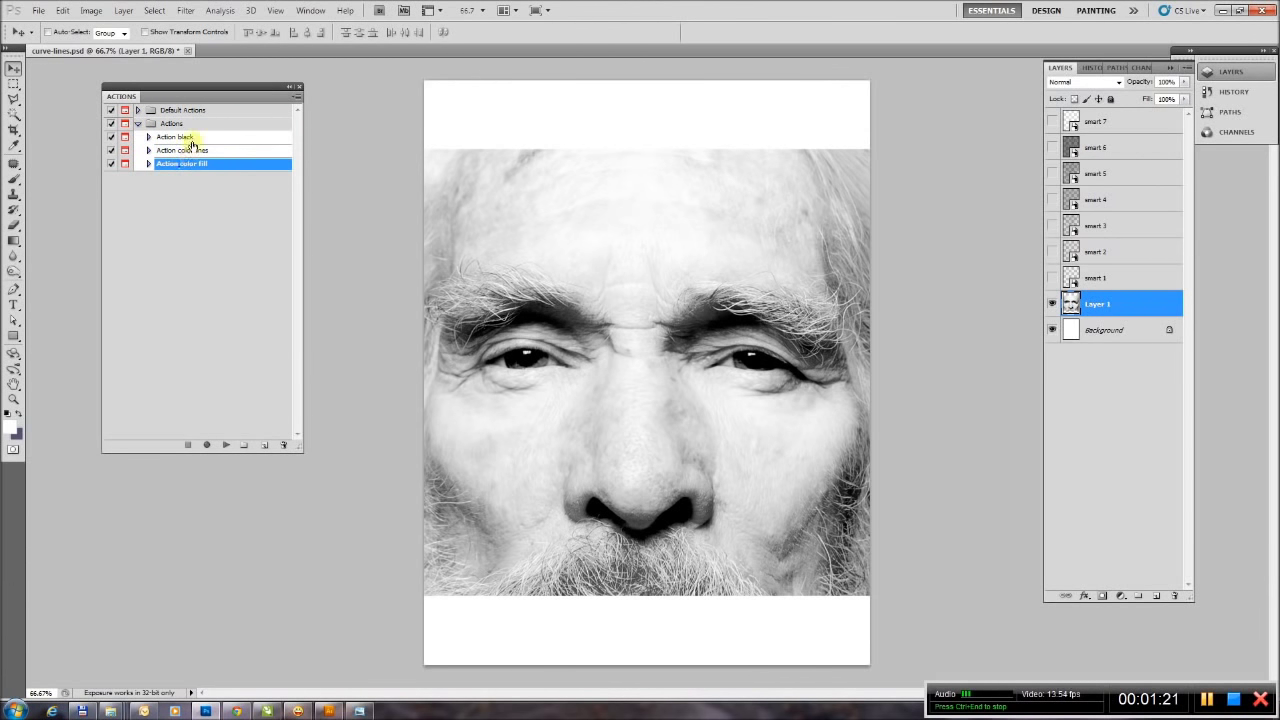
{"action": "left_click", "coordinate": [189, 139]}
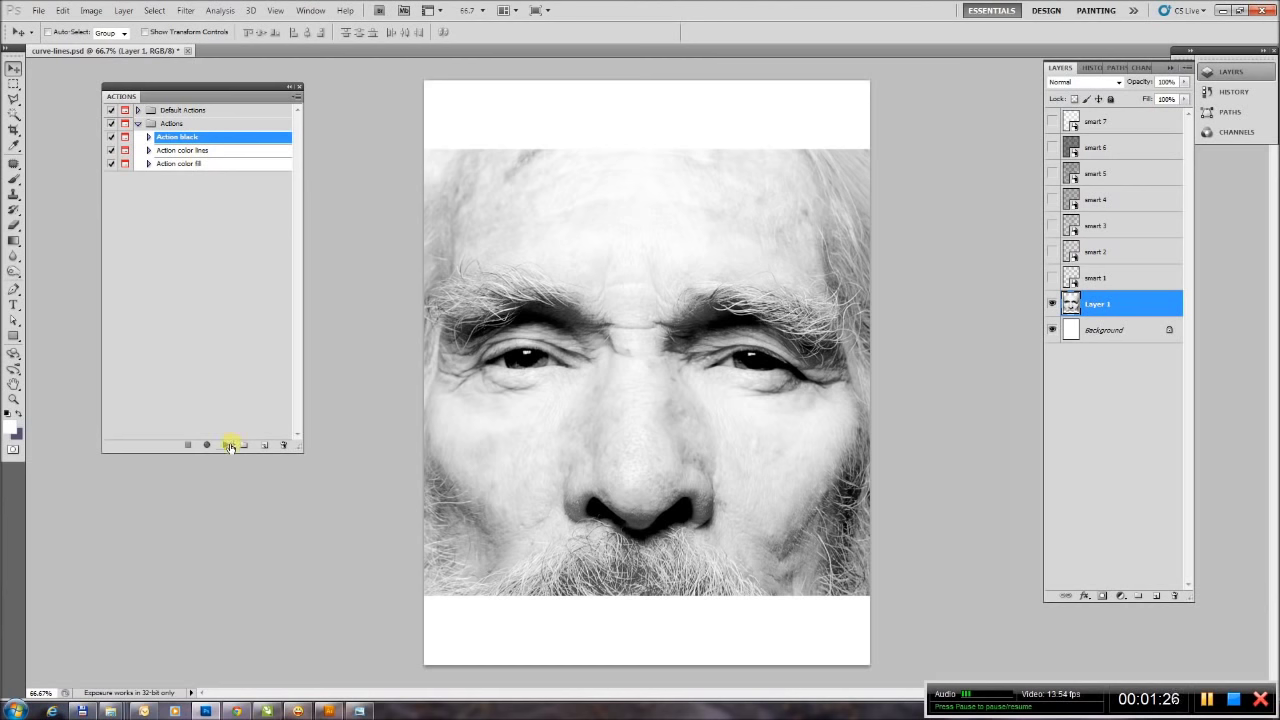
Run Action black, keeping the picture layer name and resetting the Curves endpoints to black and white.
{"action": "left_click", "coordinate": [229, 446]}
{"action": "type", "text": "picture"}
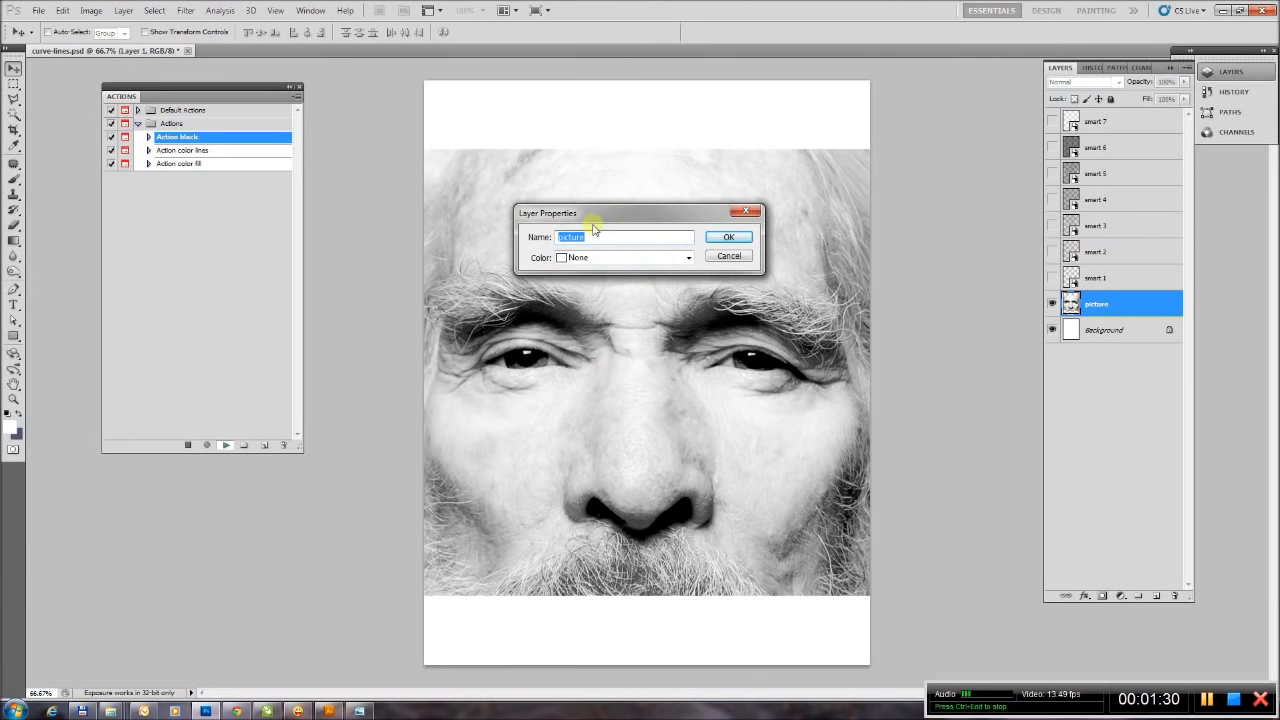
{"action": "left_click", "coordinate": [729, 238]}
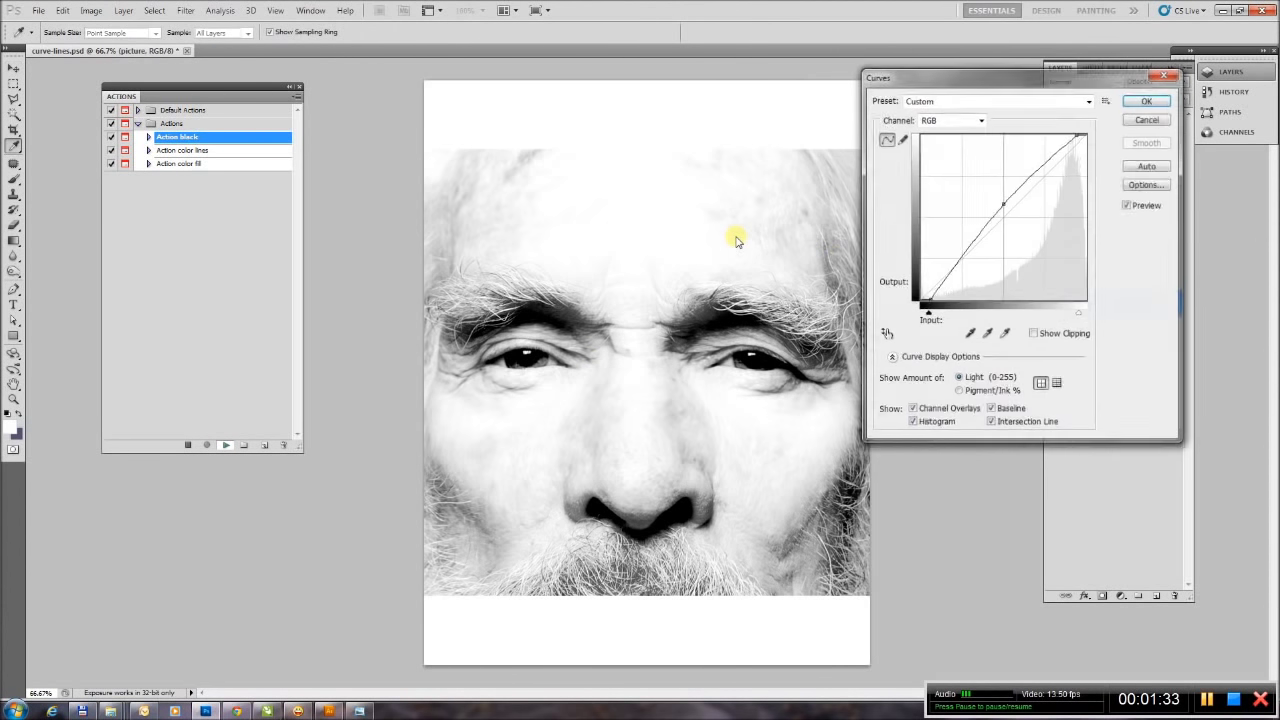
{"action": "mouse_move", "coordinate": [1003, 205]}
{"action": "left_mouse_down"}
{"action": "mouse_move", "coordinate": [983, 186]}
{"action": "mouse_move", "coordinate": [1046, 251]}
{"action": "mouse_move", "coordinate": [1011, 211]}
{"action": "left_mouse_up"}
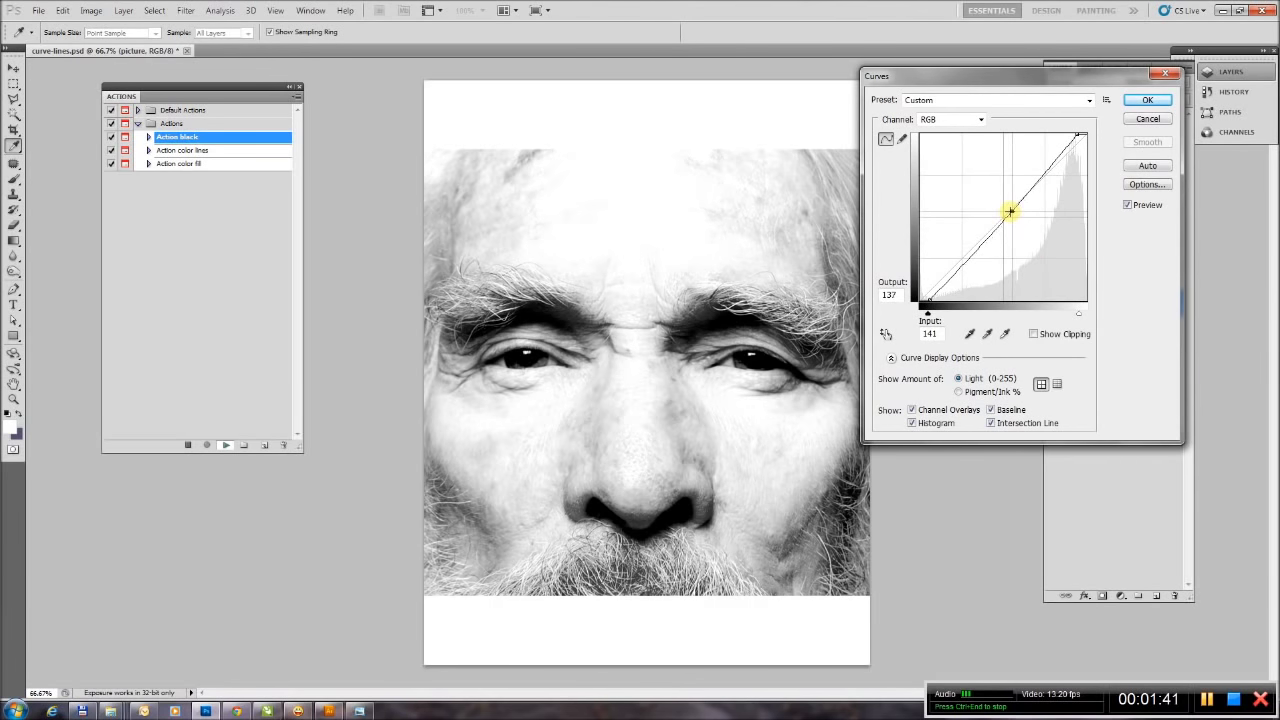
{"action": "left_click_drag", "start_coordinate": [1080, 137], "coordinate": [1094, 127]}
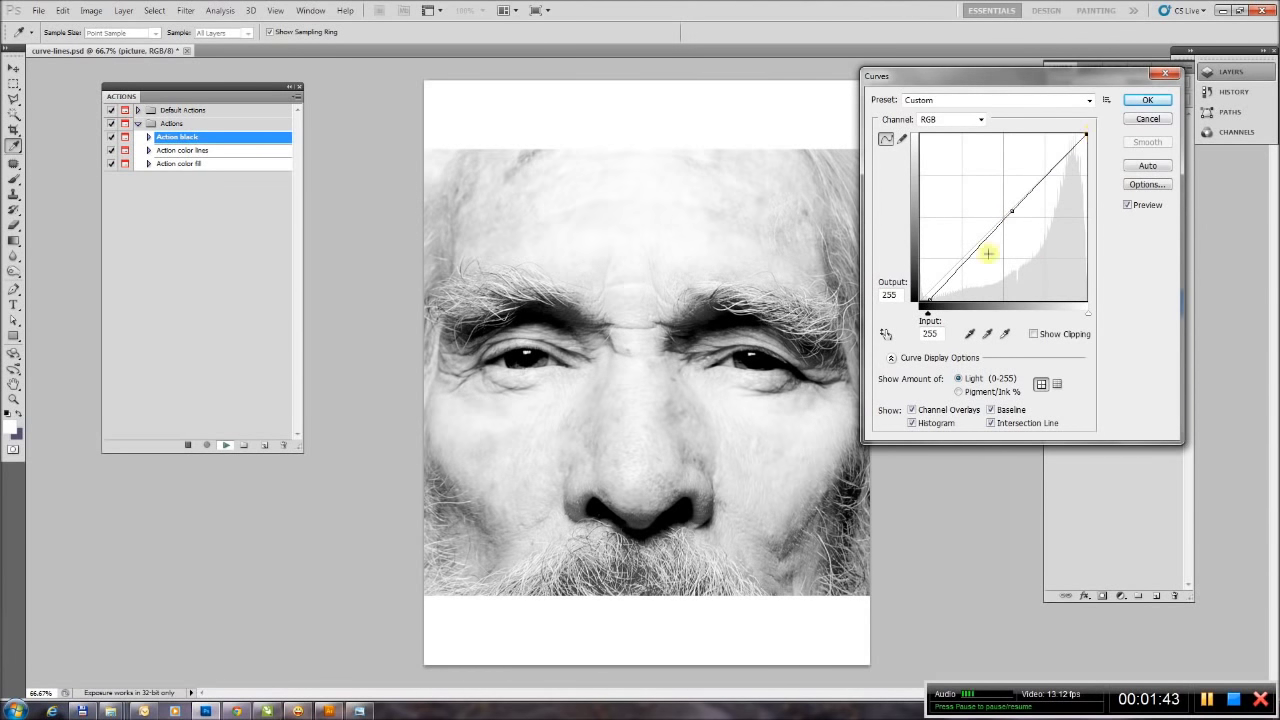
{"action": "left_click_drag", "start_coordinate": [929, 298], "coordinate": [857, 306]}
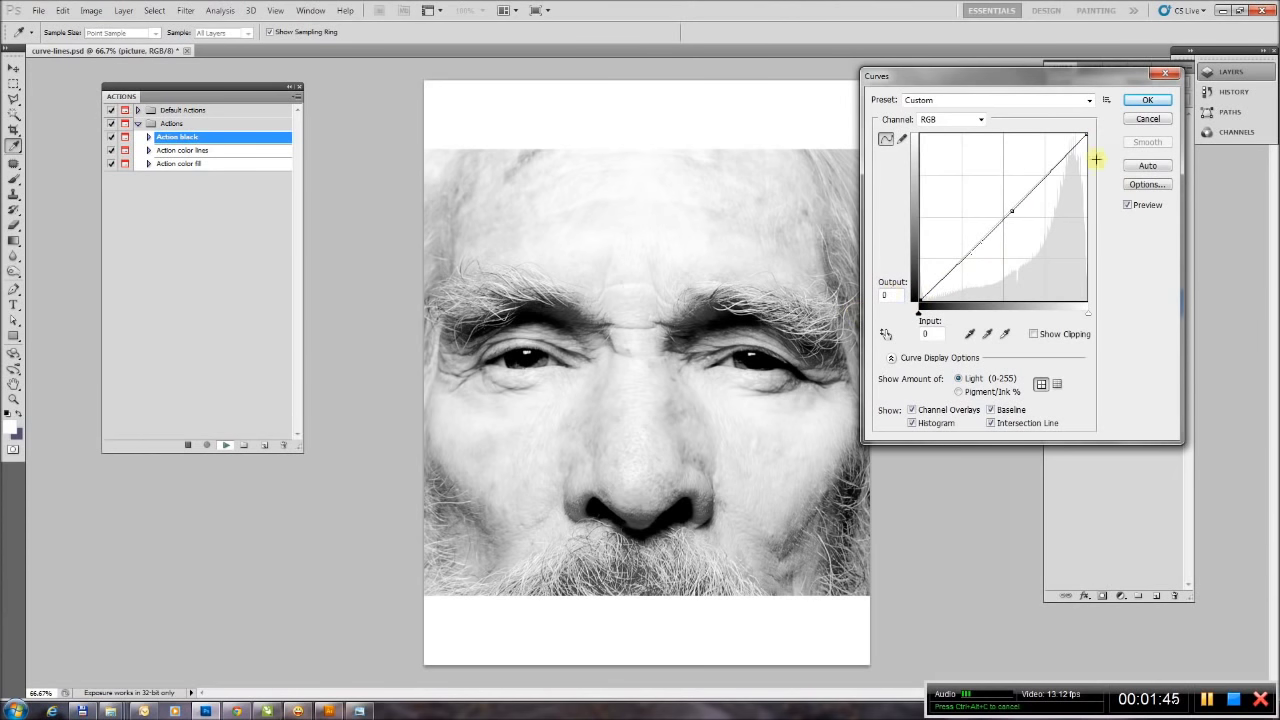
{"action": "left_click", "coordinate": [1145, 102]}
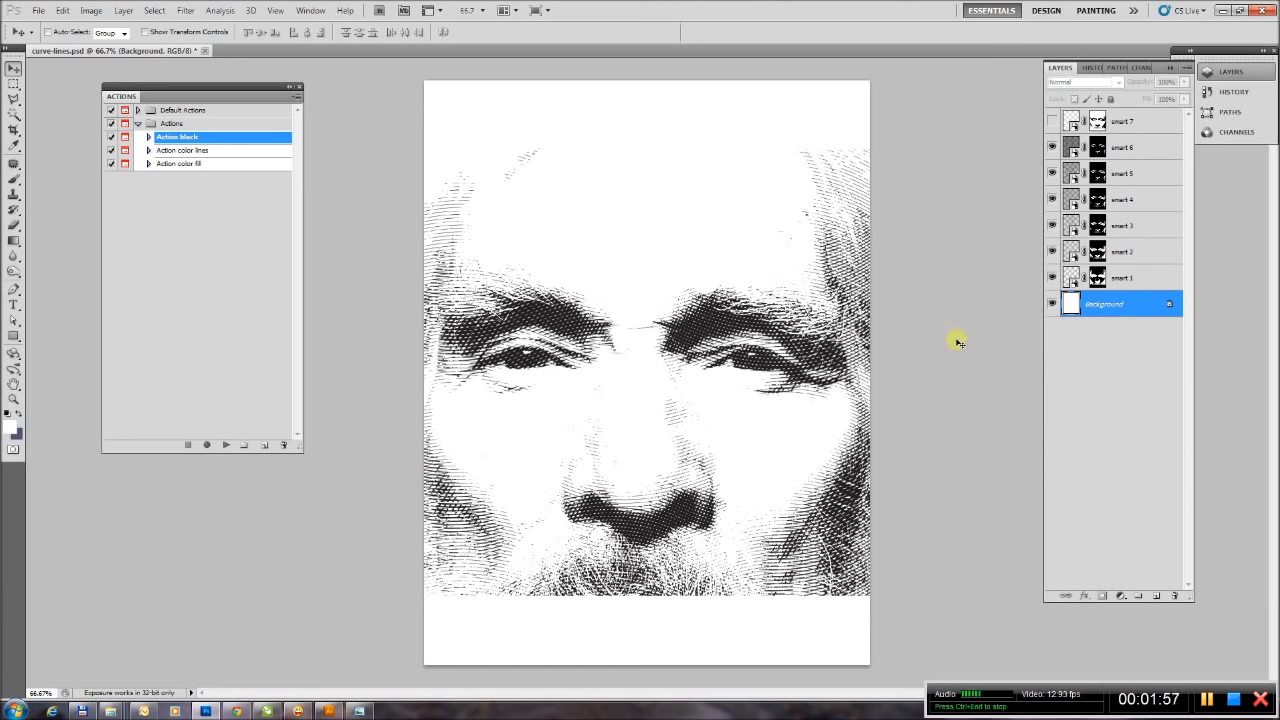
Hide smart 7, then toggle smart 5 off and back on to compare shading.
{"action": "left_click", "coordinate": [1052, 122]}
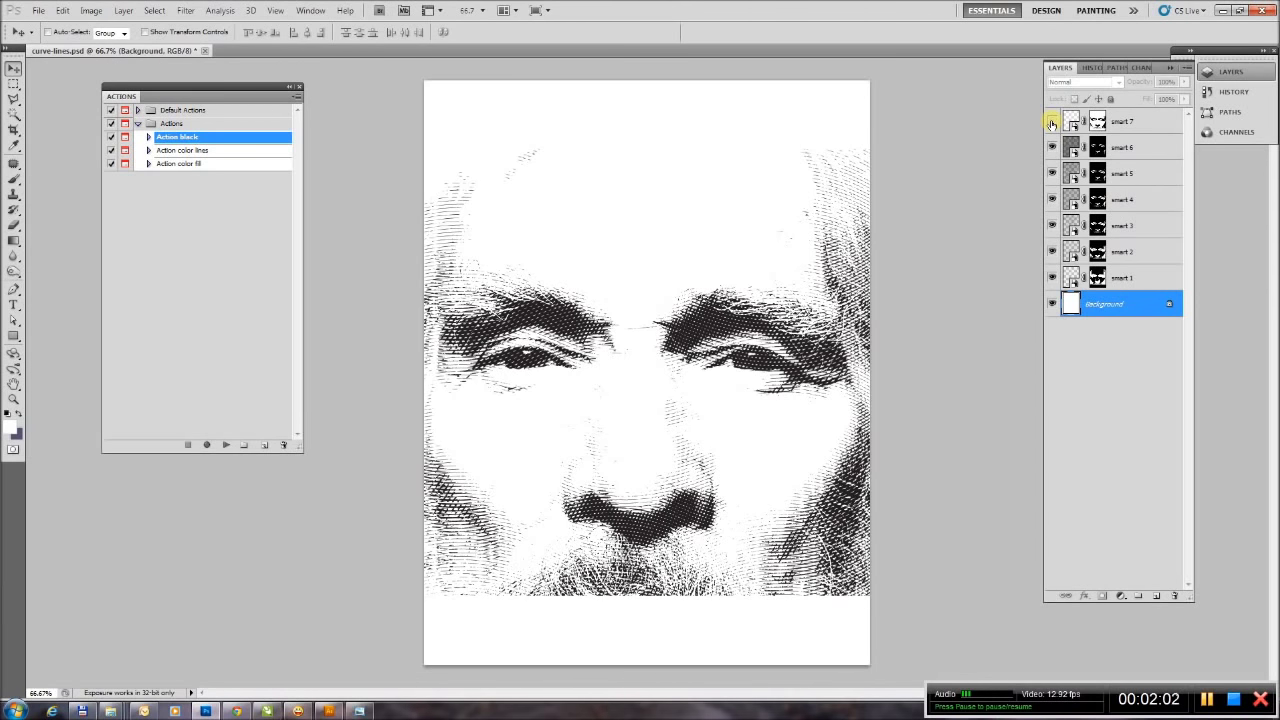
{"action": "left_click", "coordinate": [1052, 174]}
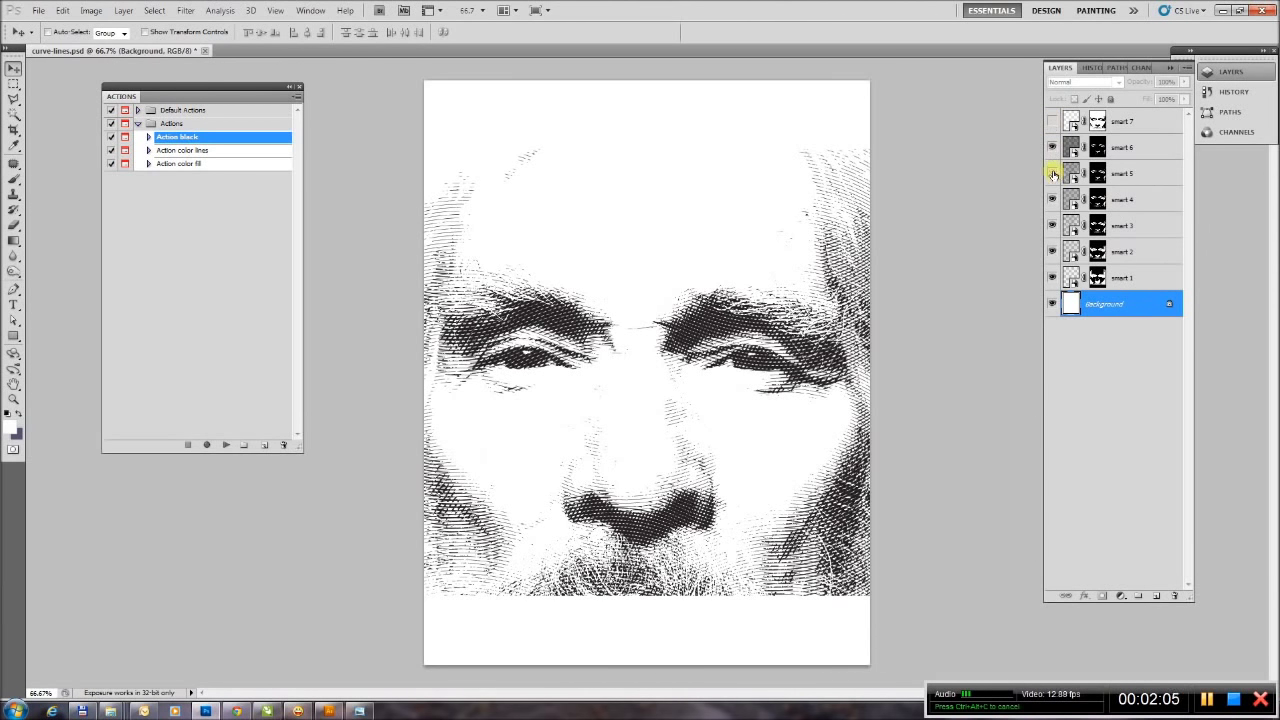
{"action": "left_click", "coordinate": [1052, 174]}
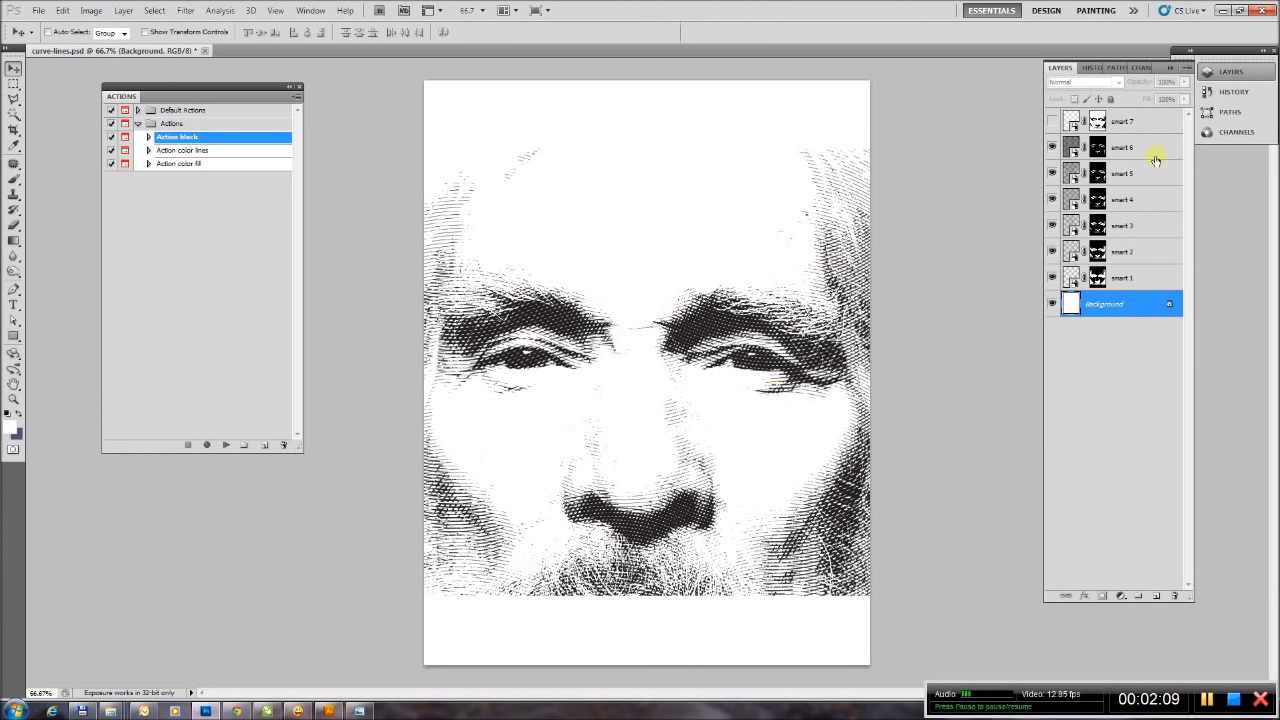
Revert curve-lines.psd to its opening History snapshot and return to the Layers panel.
{"action": "left_click", "coordinate": [1089, 68]}
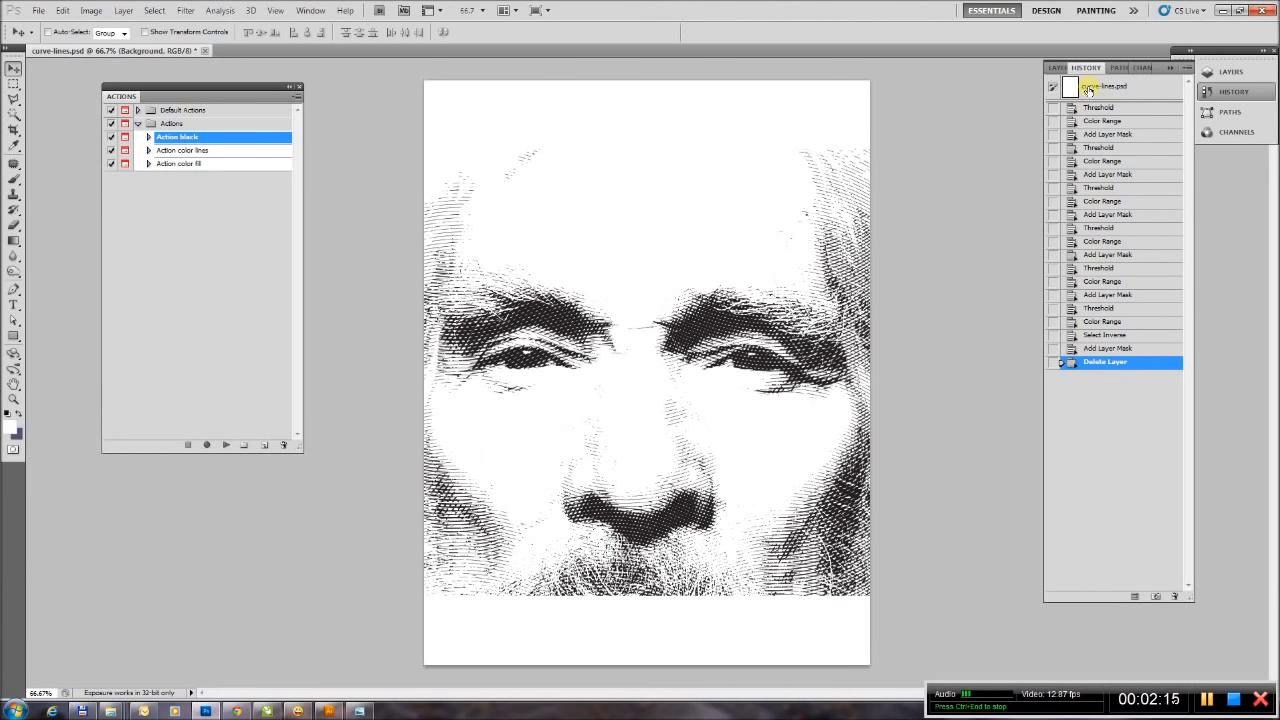
{"action": "left_click", "coordinate": [1089, 88]}
{"action": "left_click", "coordinate": [1057, 68]}
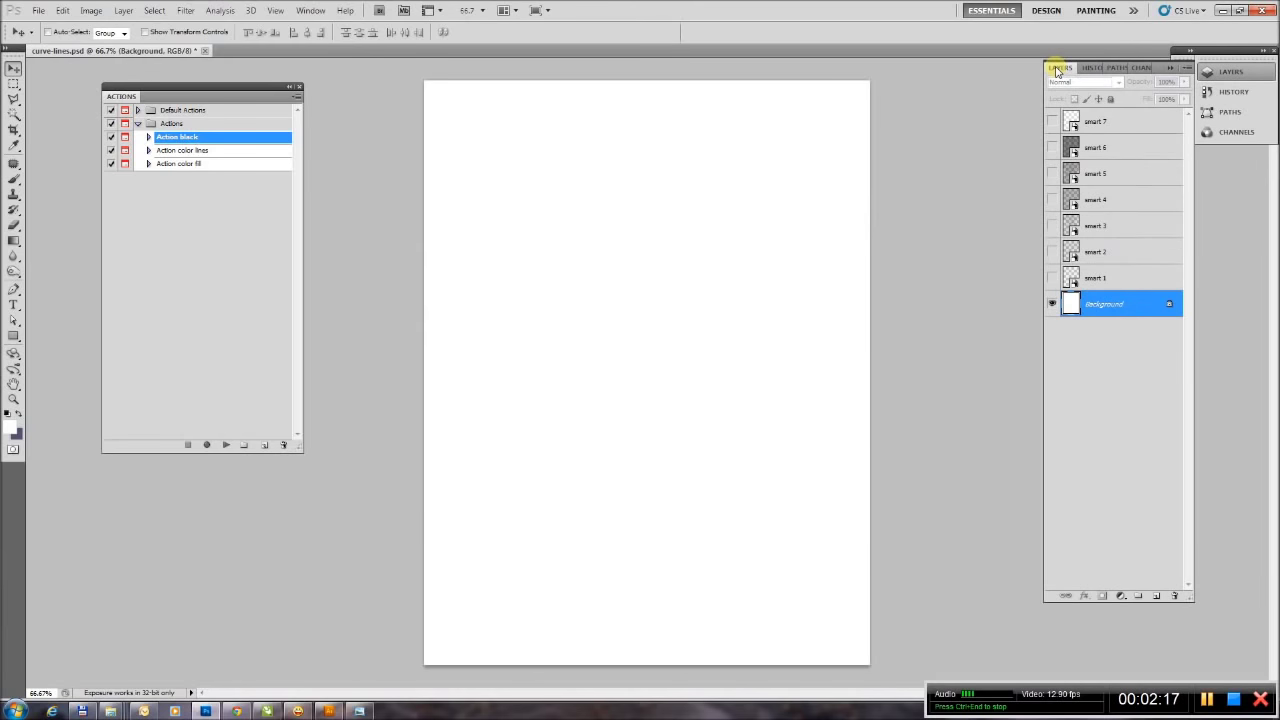
{"action": "left_click", "coordinate": [62, 11]}
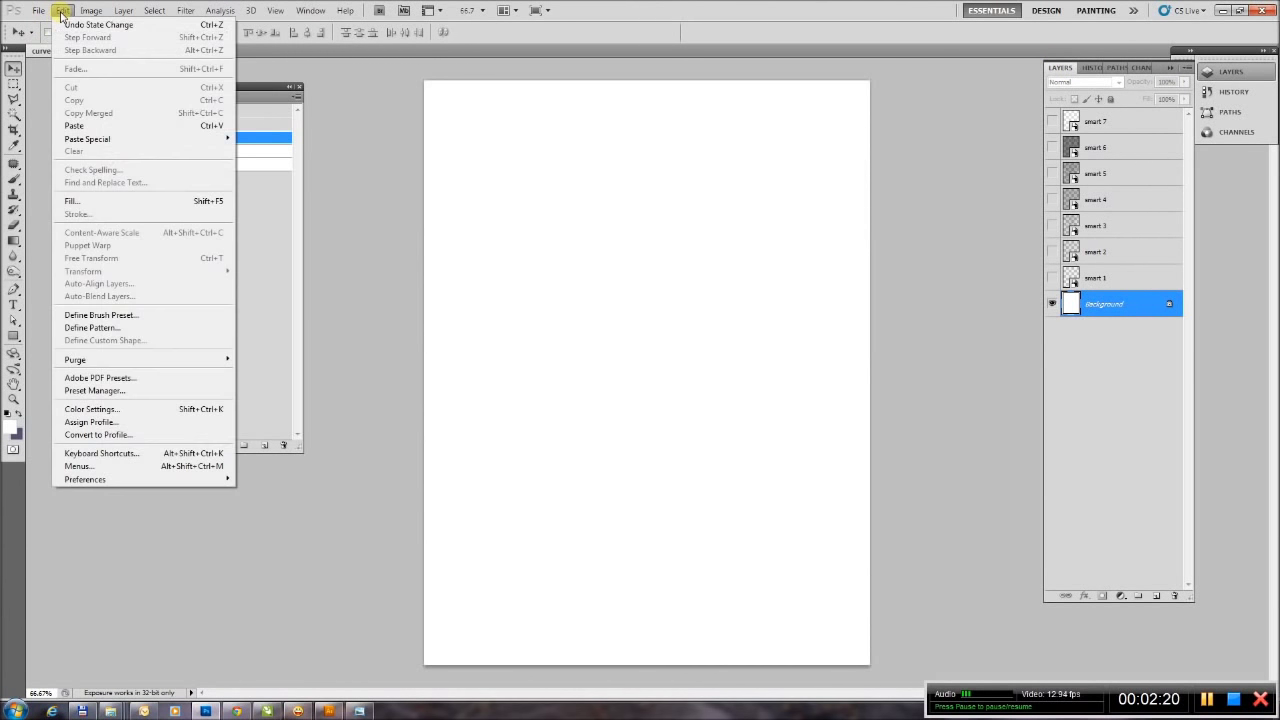
Paste the face and run Action color lines, moving the curve's white endpoint to 255.
{"action": "left_click", "coordinate": [103, 126]}
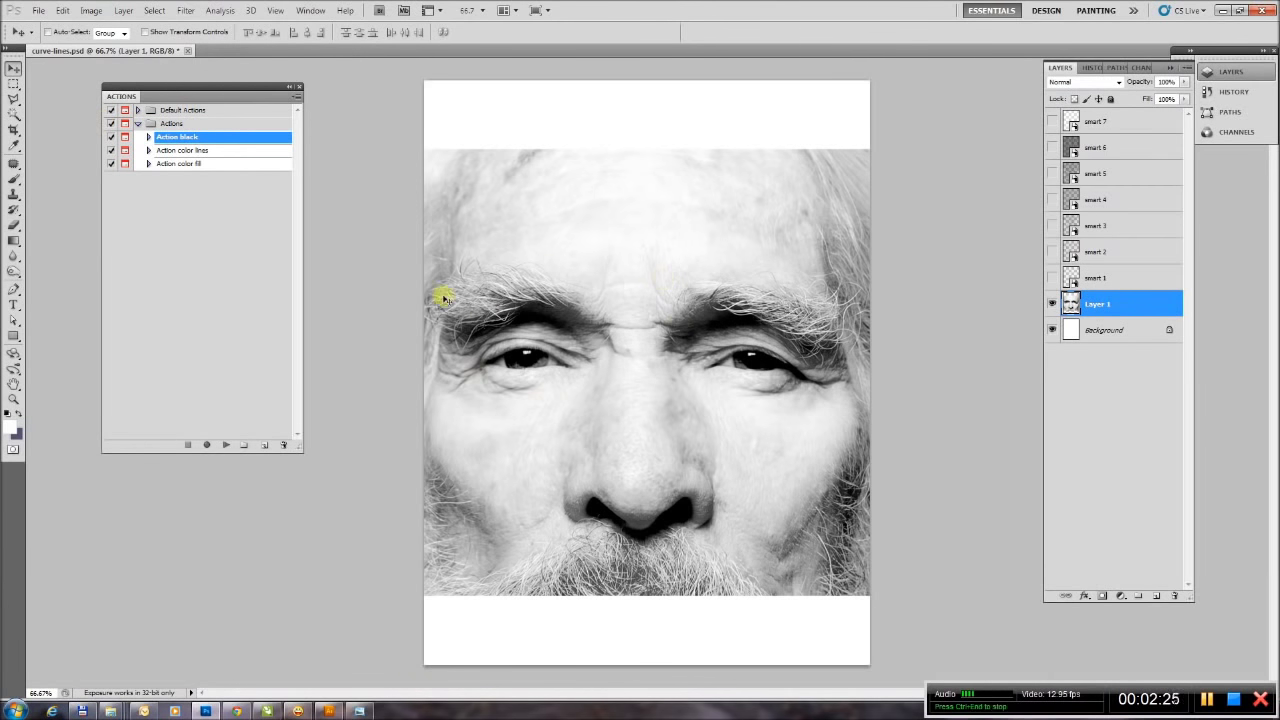
{"action": "left_click", "coordinate": [149, 150]}
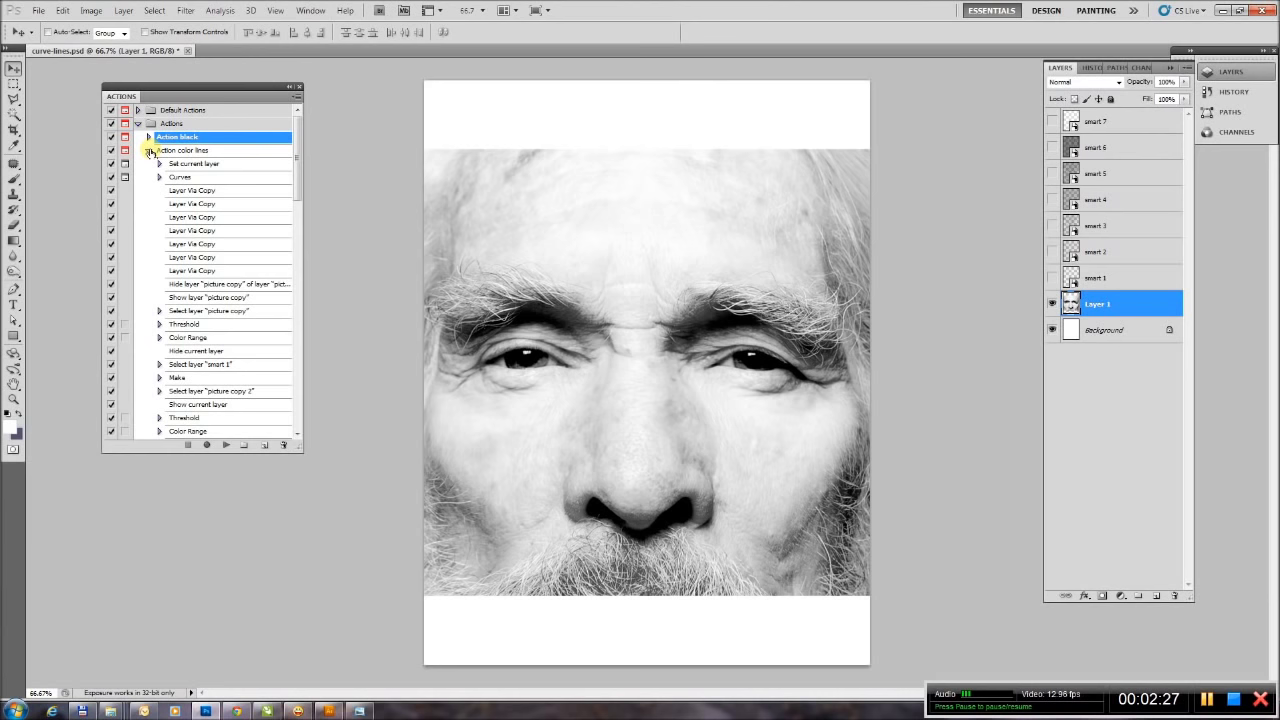
{"action": "left_click", "coordinate": [149, 150]}
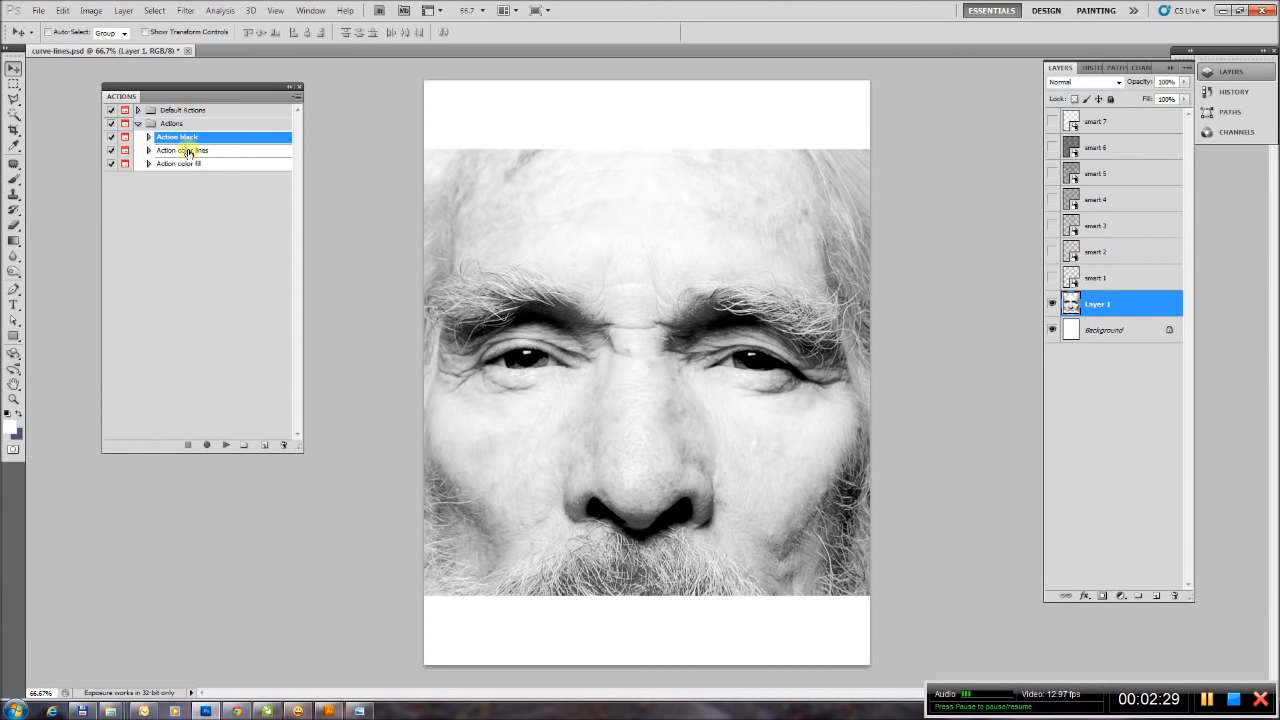
{"action": "left_click", "coordinate": [186, 150]}
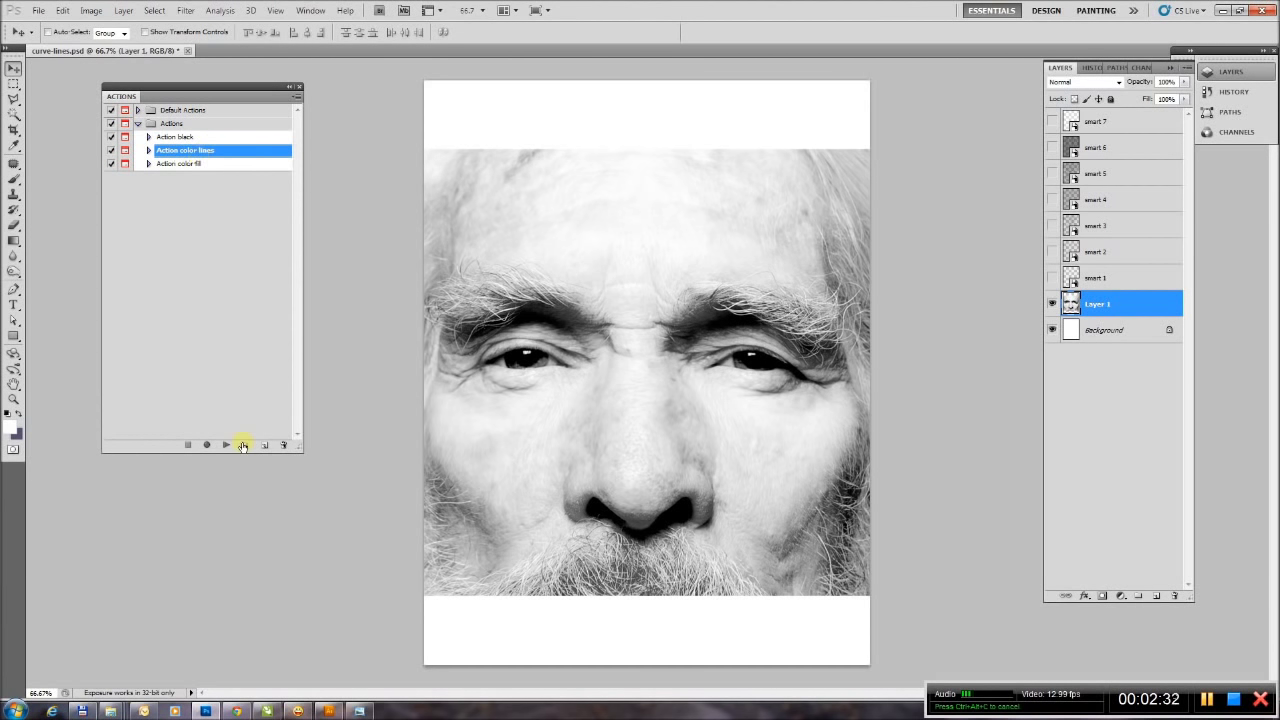
{"action": "left_click", "coordinate": [226, 446]}
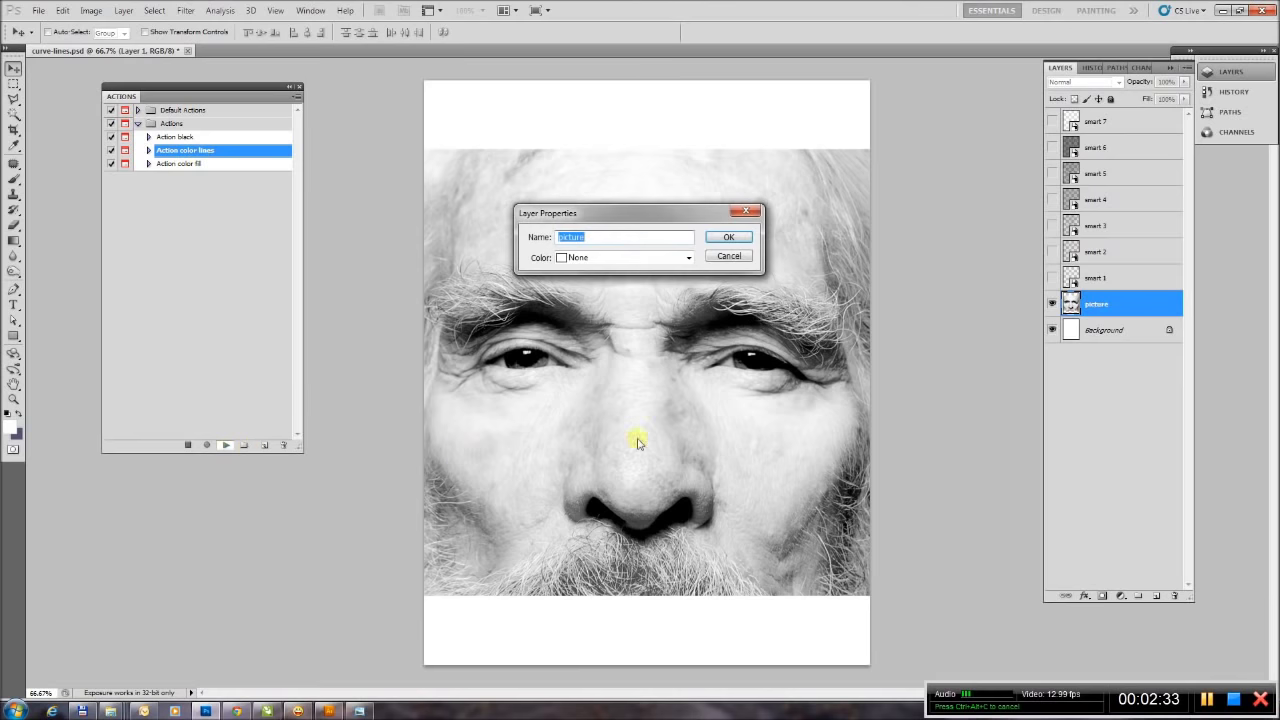
{"action": "left_click", "coordinate": [727, 237]}
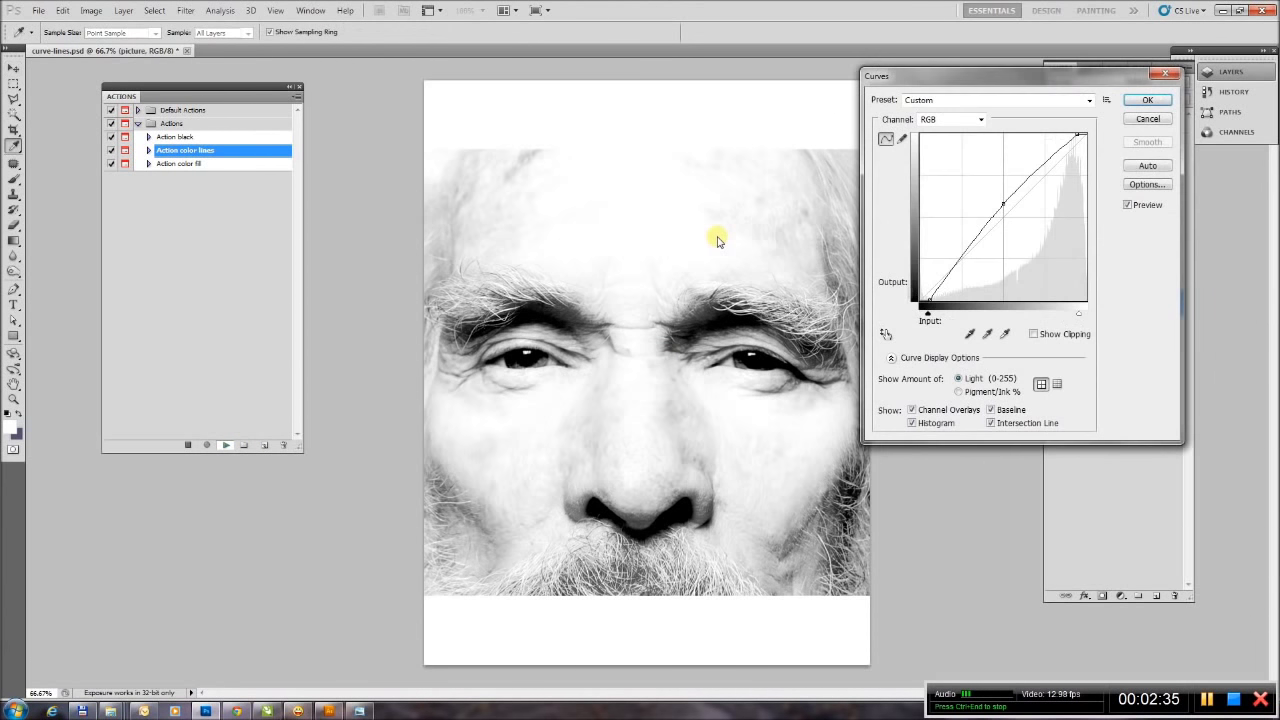
{"action": "left_click_drag", "start_coordinate": [927, 291], "coordinate": [920, 296]}
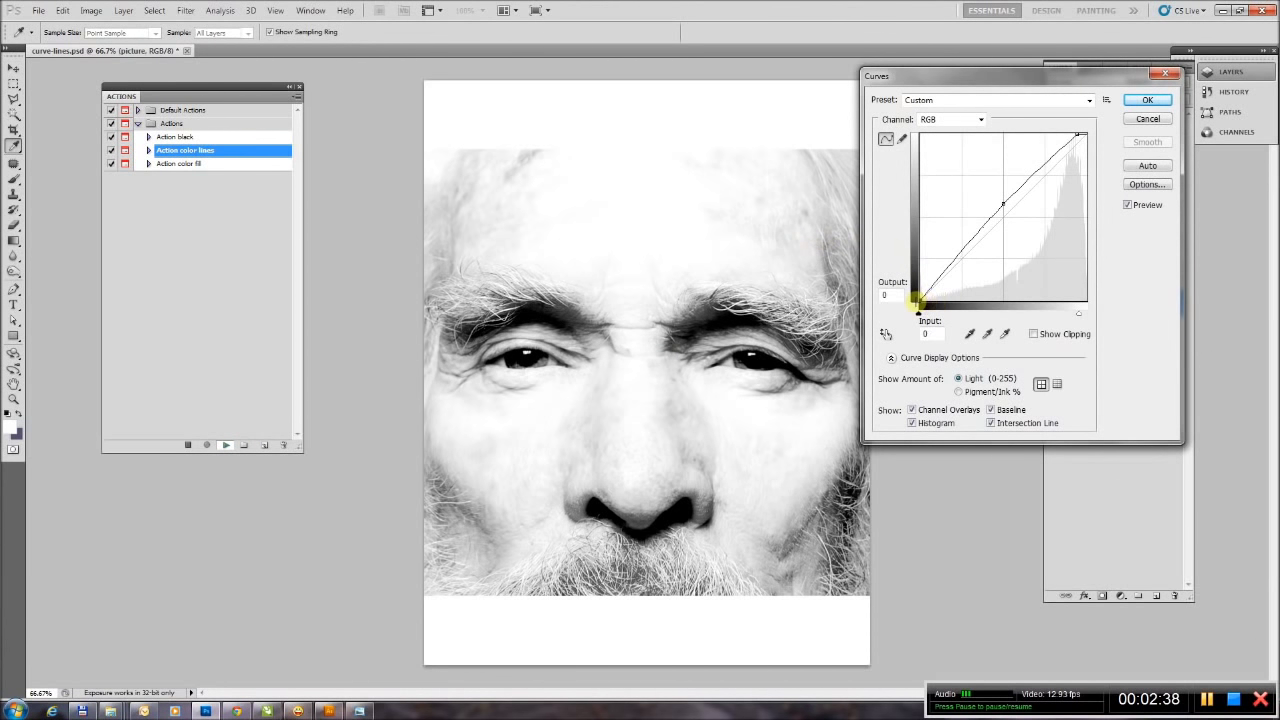
{"action": "mouse_move", "coordinate": [1003, 204]}
{"action": "left_mouse_down"}
{"action": "mouse_move", "coordinate": [966, 210]}
{"action": "mouse_move", "coordinate": [1013, 234]}
{"action": "left_mouse_up"}
{"action": "left_click_drag", "start_coordinate": [1077, 134], "coordinate": [1103, 126]}
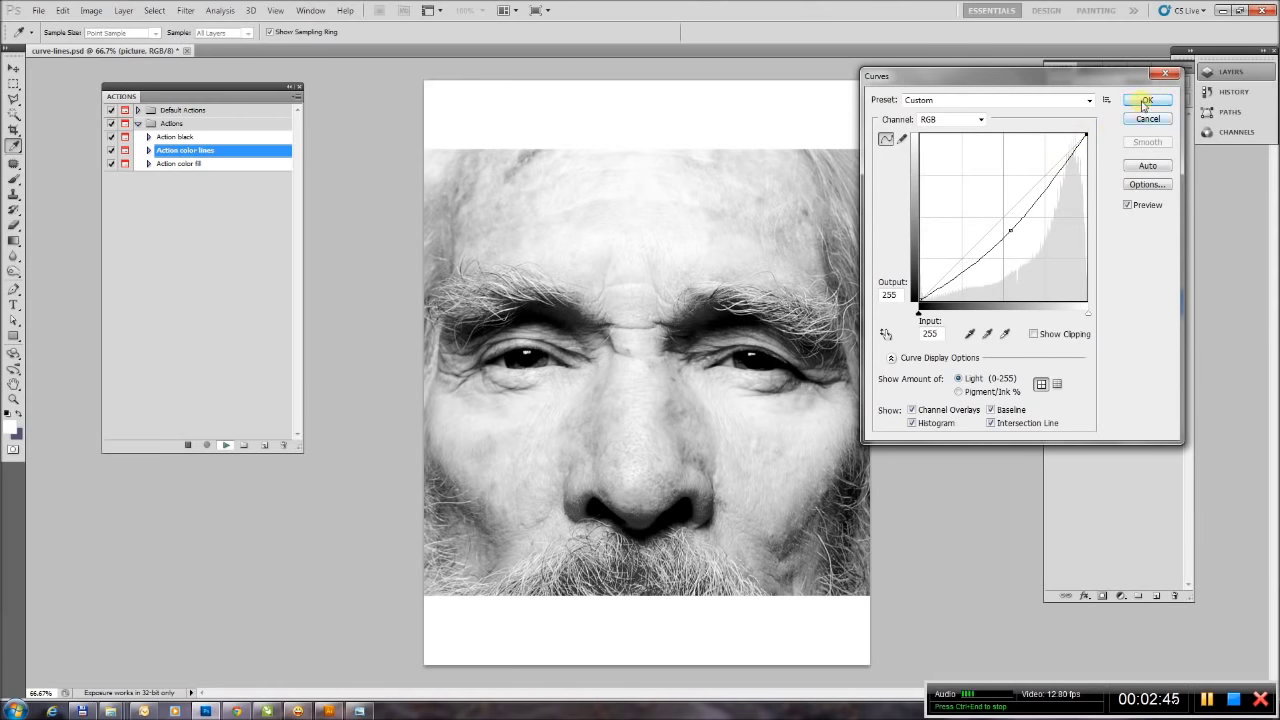
{"action": "left_click", "coordinate": [1145, 101]}
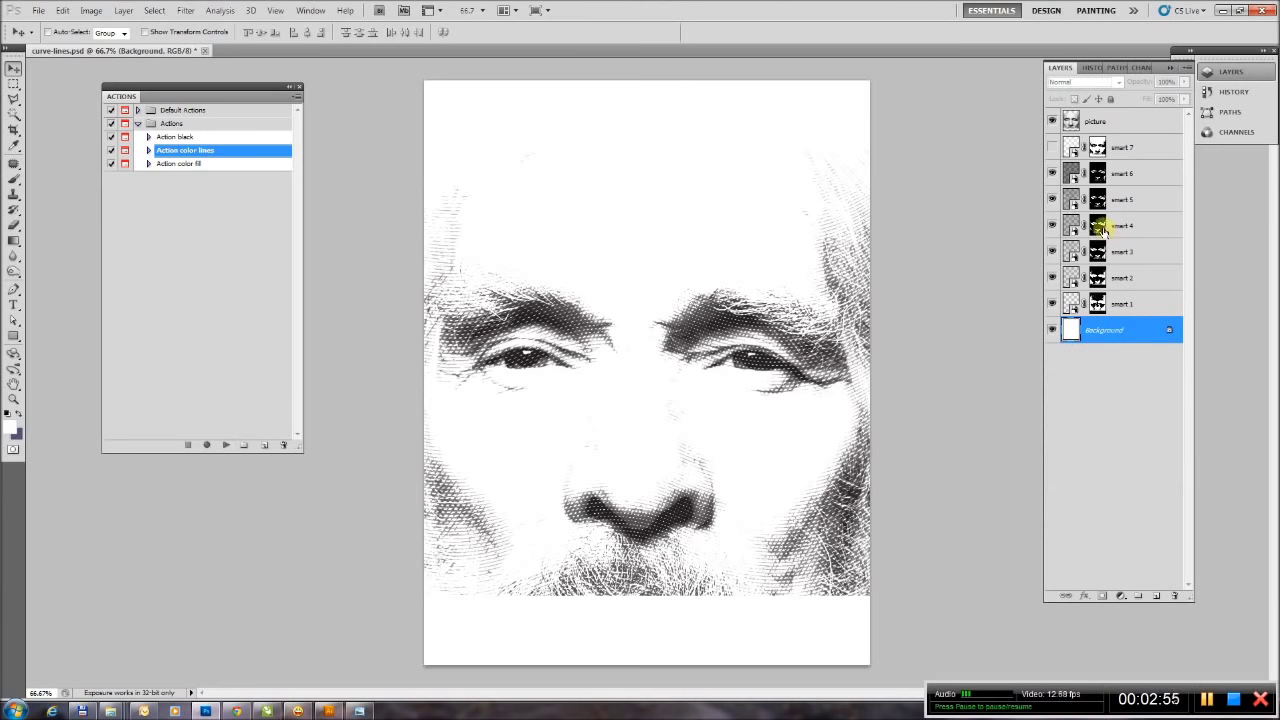
Toggle the picture layer to compare, then select it to check its Linear Dodge (Add) blending.
{"action": "left_click", "coordinate": [1052, 119]}
{"action": "left_click", "coordinate": [1052, 119]}
{"action": "left_click", "coordinate": [1052, 119]}
{"action": "left_click", "coordinate": [1052, 119]}
{"action": "left_click", "coordinate": [1097, 119]}
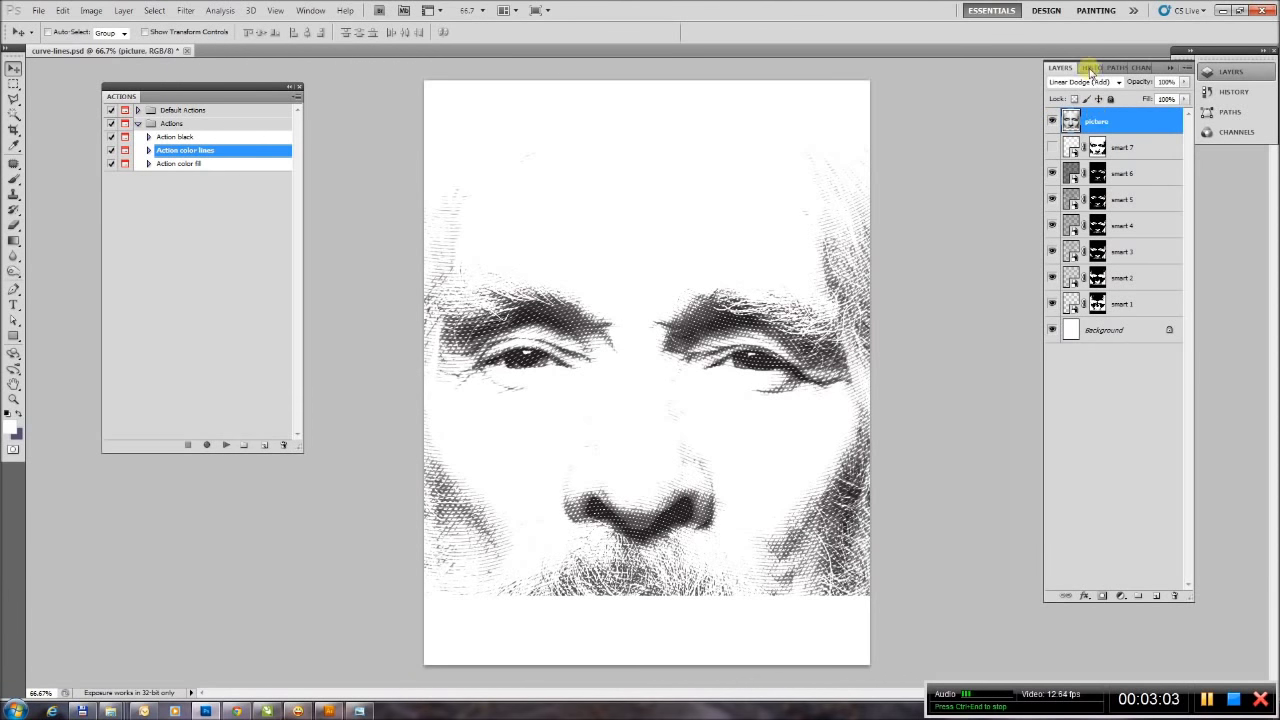
{"action": "left_click", "coordinate": [1090, 68]}
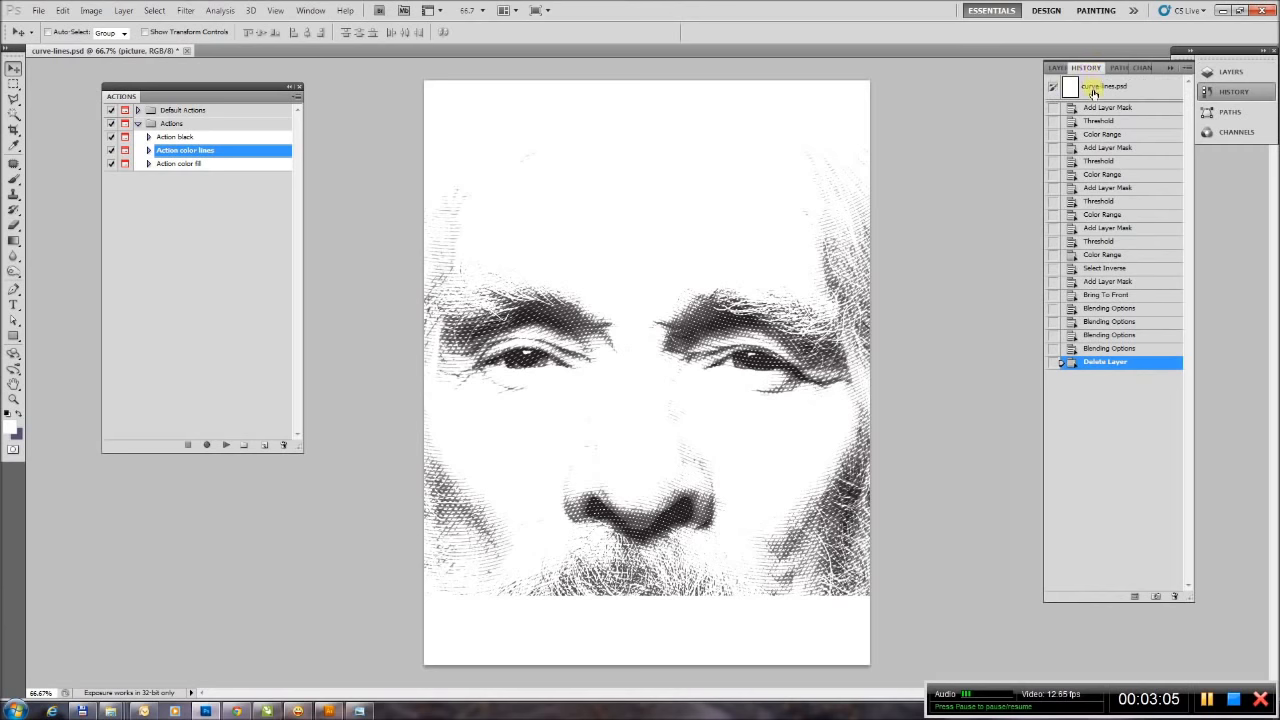
Revert to the opening History snapshot and paste the face photo as a new layer.
{"action": "left_click", "coordinate": [1093, 89]}
{"action": "left_click", "coordinate": [1055, 68]}
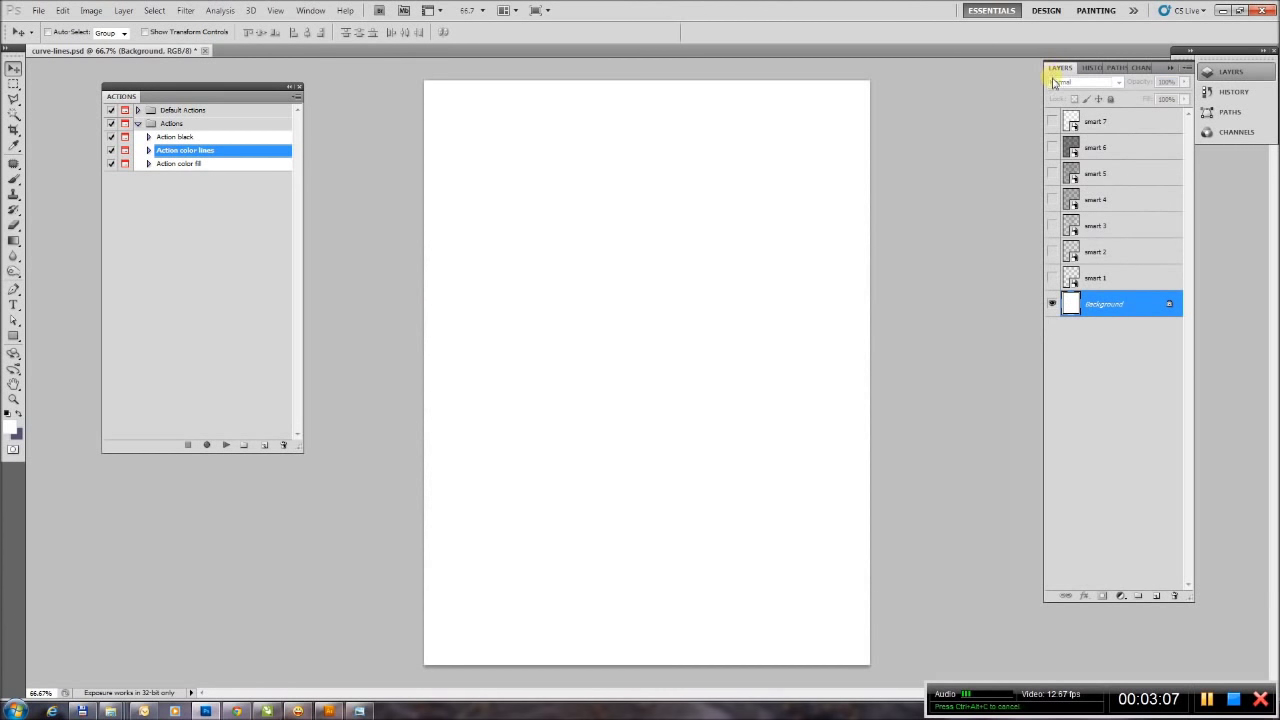
{"action": "left_click", "coordinate": [62, 11]}
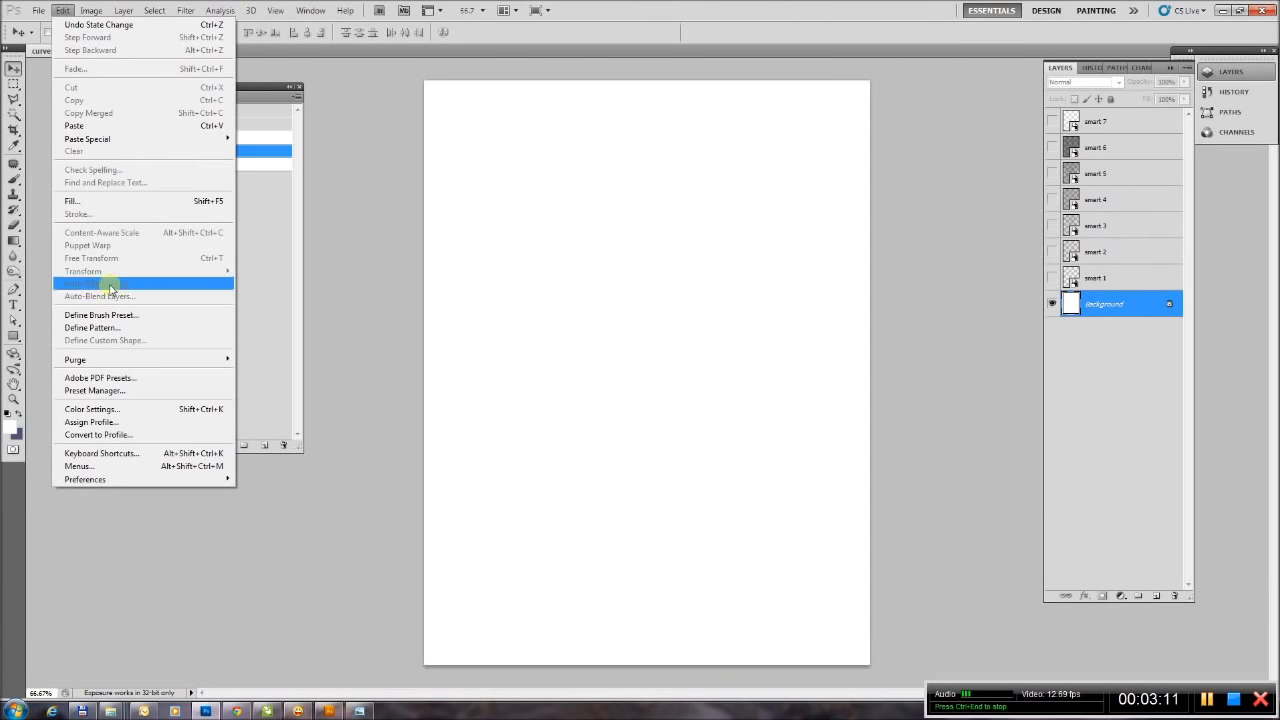
{"action": "left_click", "coordinate": [106, 126]}
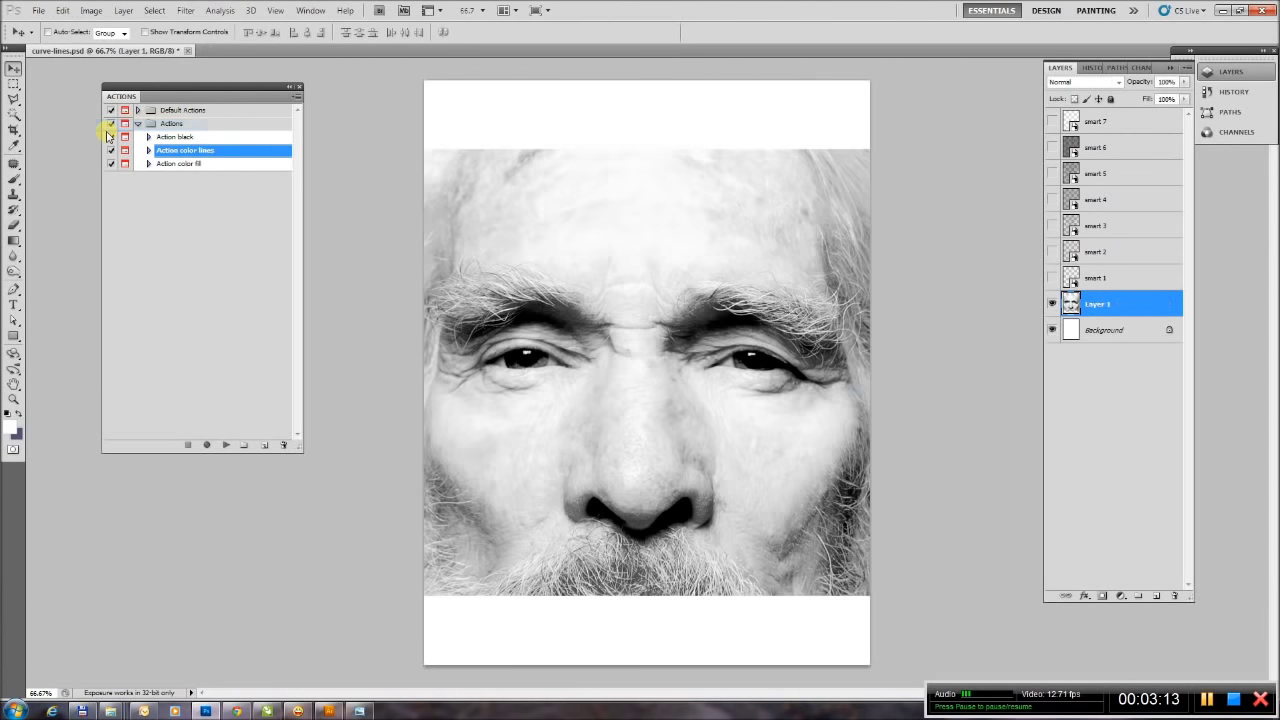
Run Action color fill, setting the curve endpoints to 0 and 255 and lowering the midtones.
{"action": "double_click", "coordinate": [200, 163]}
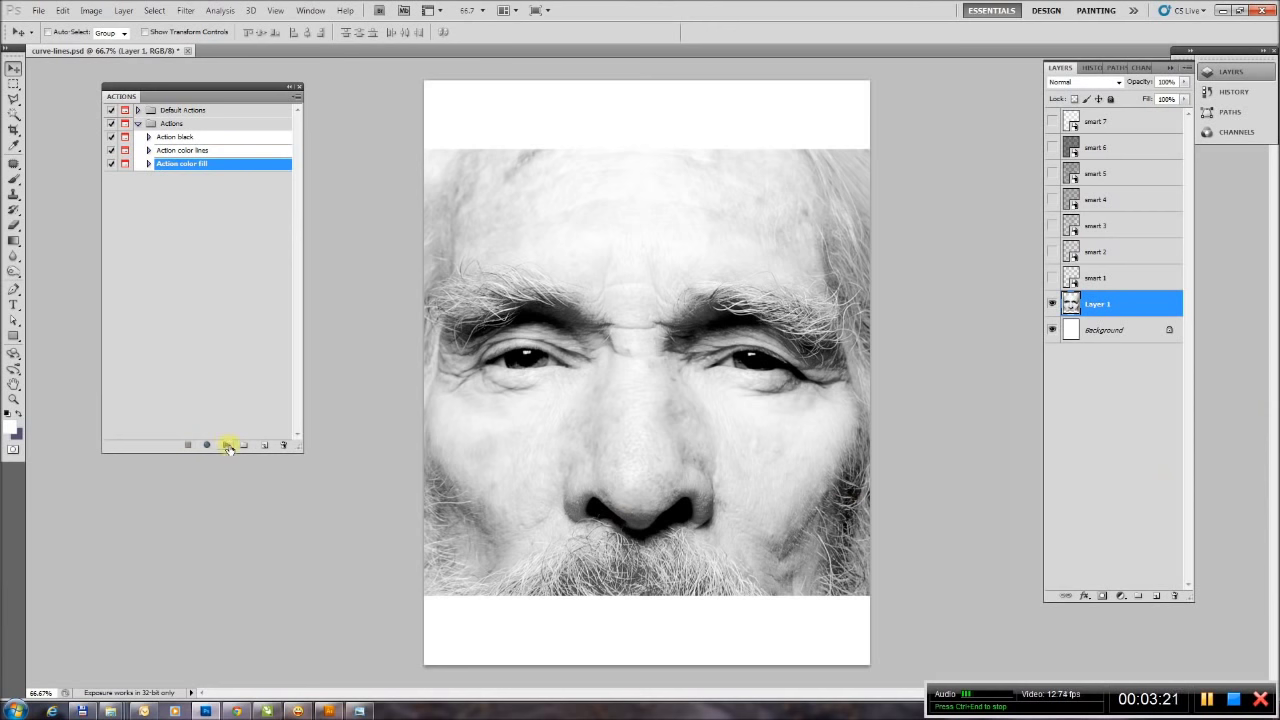
{"action": "left_click", "coordinate": [228, 445]}
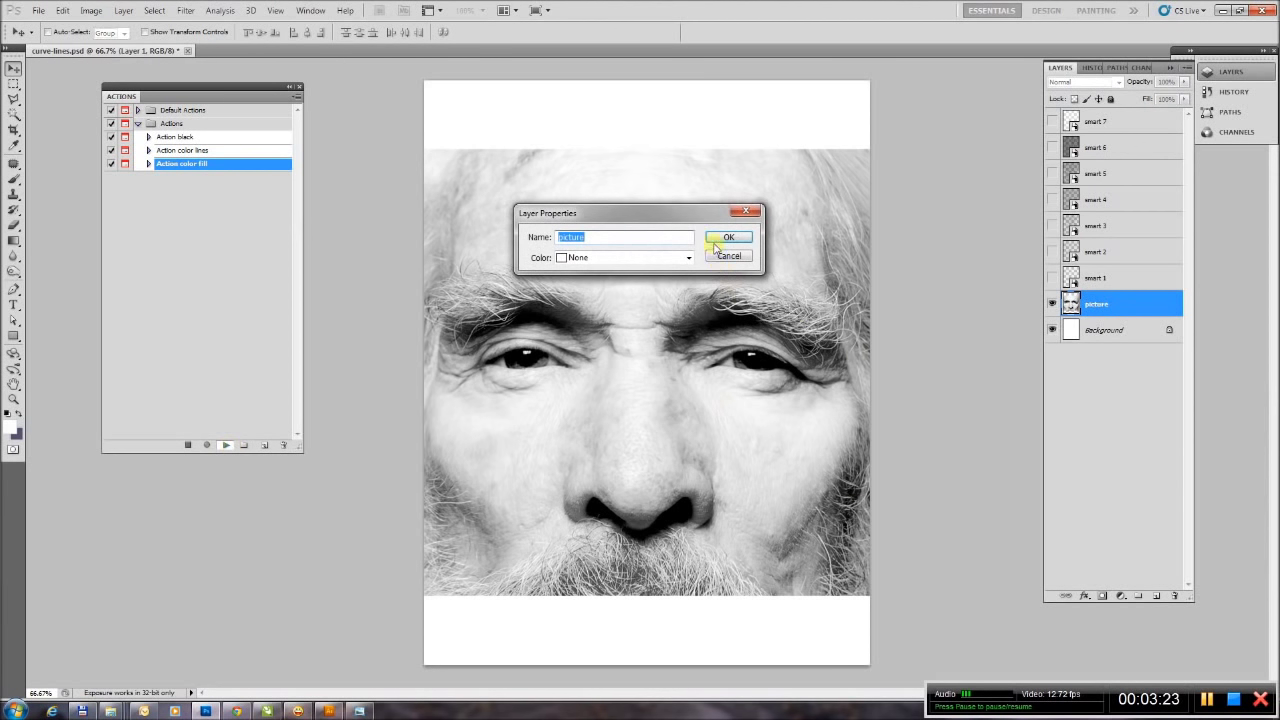
{"action": "left_click", "coordinate": [715, 241]}
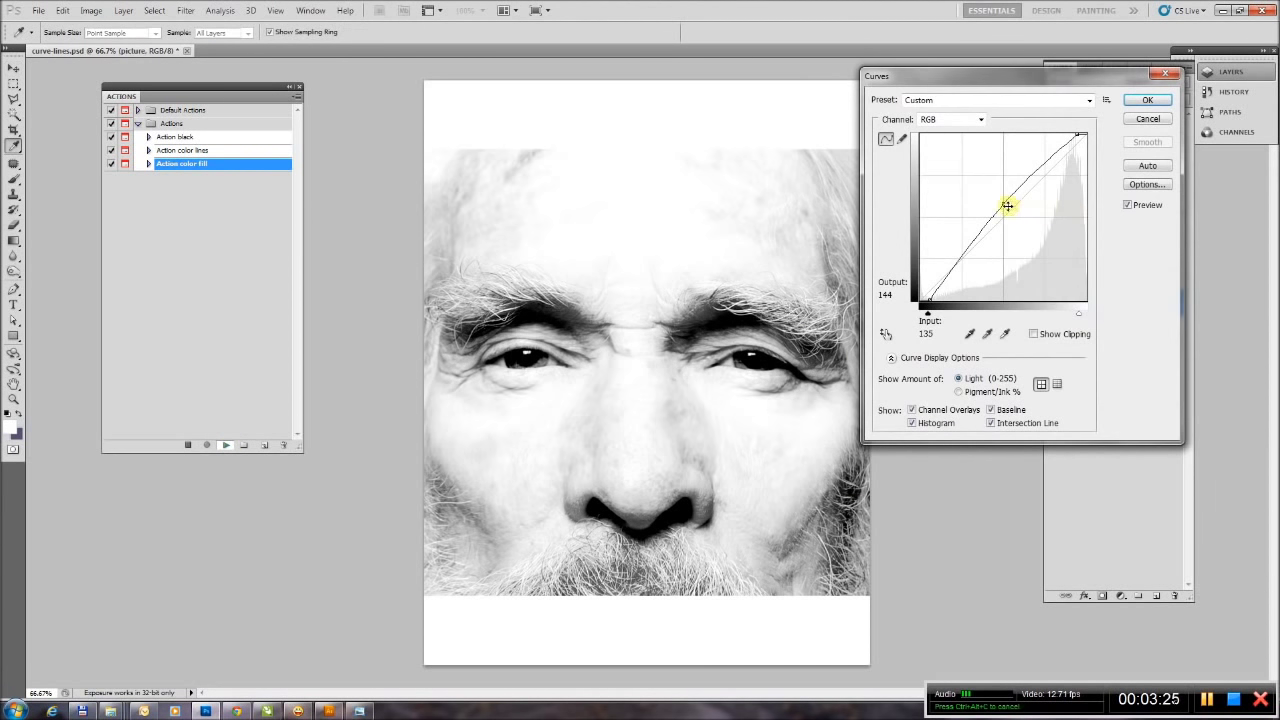
{"action": "left_click_drag", "start_coordinate": [1005, 207], "coordinate": [1012, 217]}
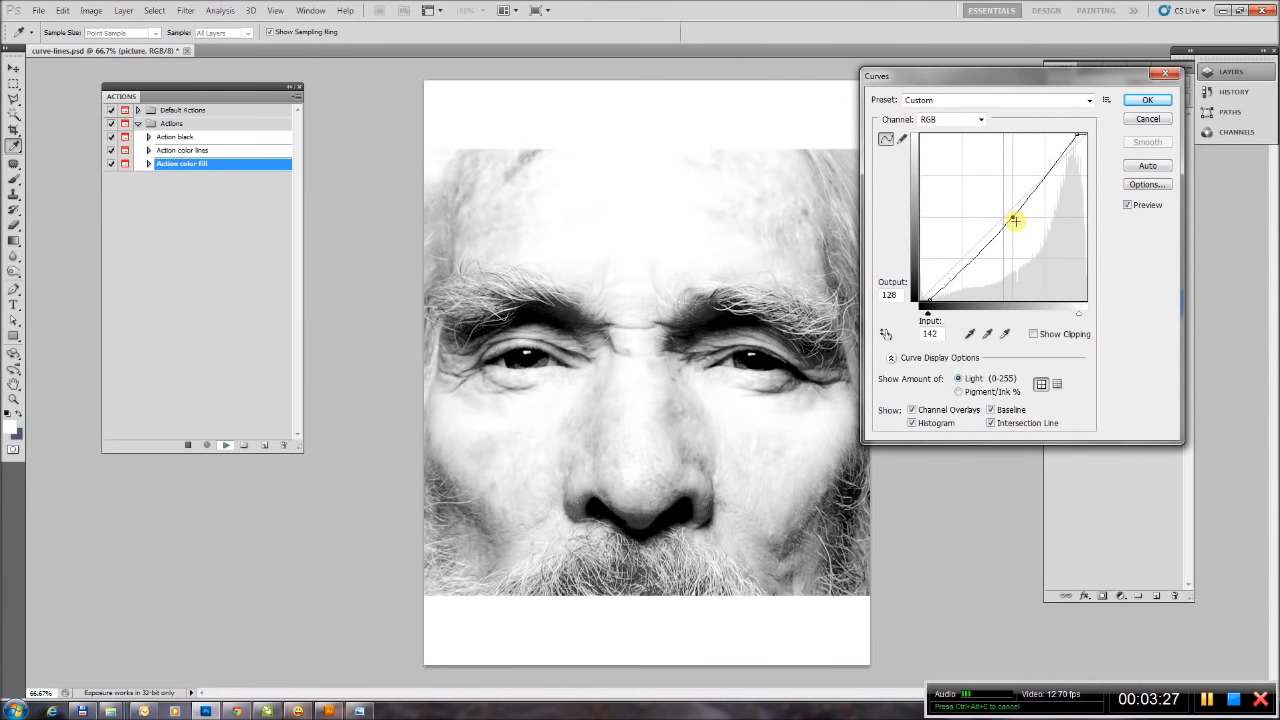
{"action": "left_click_drag", "start_coordinate": [928, 297], "coordinate": [899, 298]}
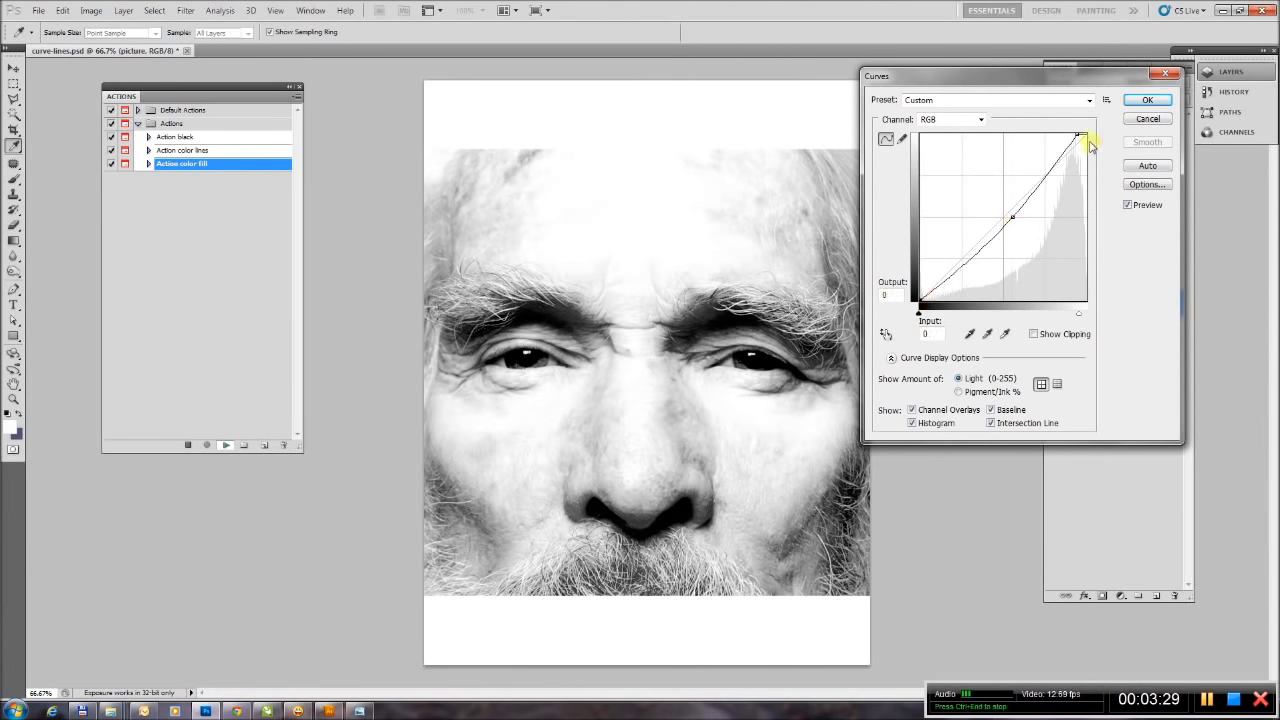
{"action": "left_click_drag", "start_coordinate": [1080, 136], "coordinate": [1093, 134]}
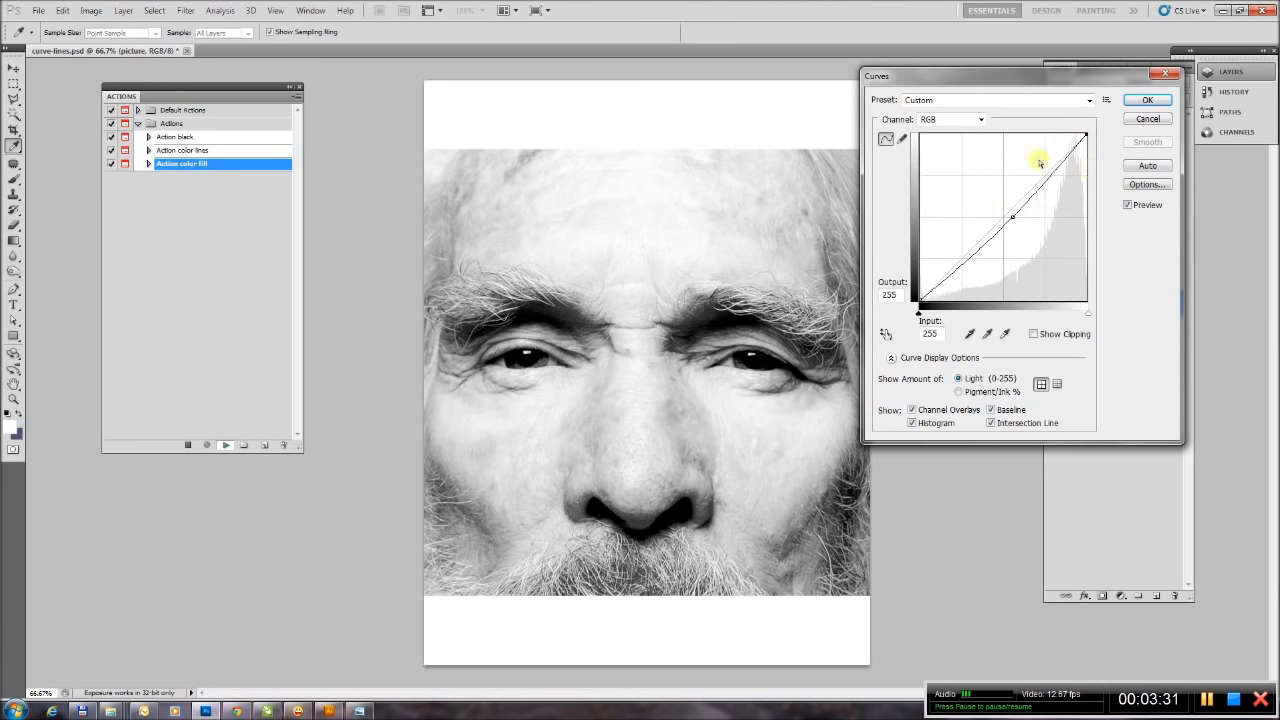
{"action": "mouse_move", "coordinate": [1014, 214]}
{"action": "left_mouse_down"}
{"action": "mouse_move", "coordinate": [960, 183]}
{"action": "mouse_move", "coordinate": [1022, 215]}
{"action": "left_mouse_up"}
Let the color fill action finish, then change Color Fill 1 to green #3bca59.
{"action": "left_click", "coordinate": [1147, 102]}
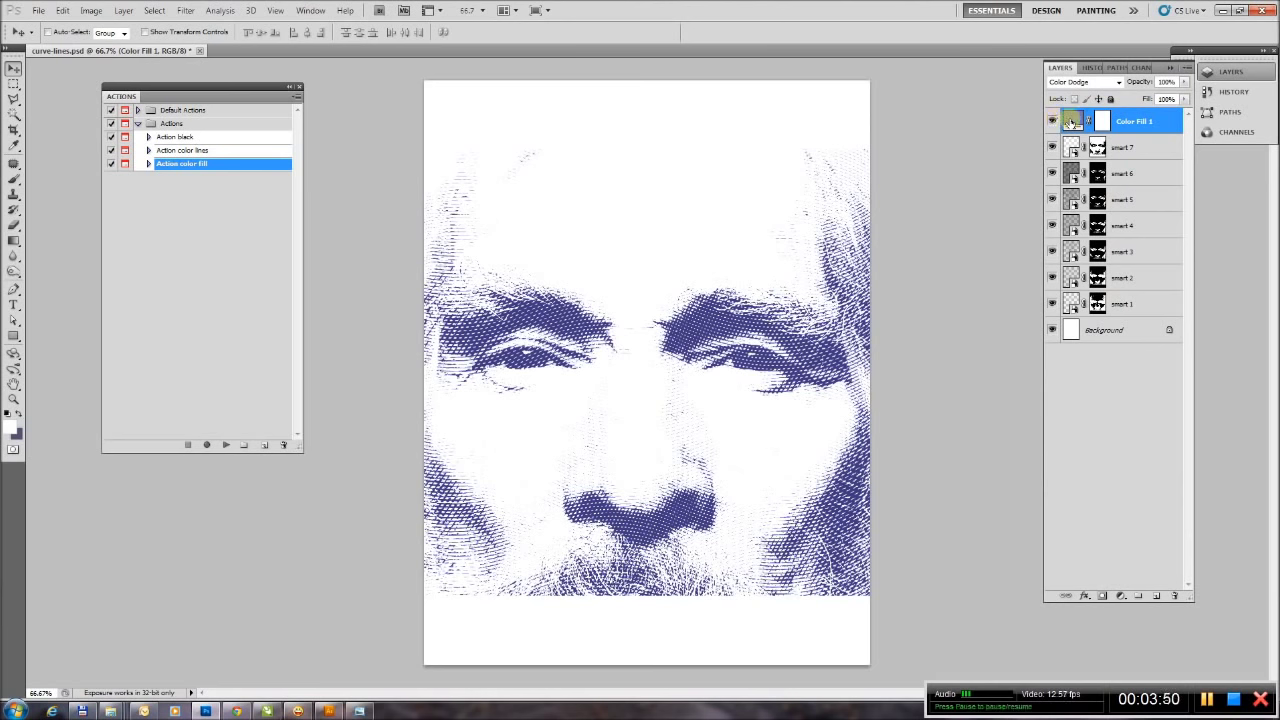
{"action": "double_click", "coordinate": [1070, 121]}
{"action": "left_click", "coordinate": [966, 149]}
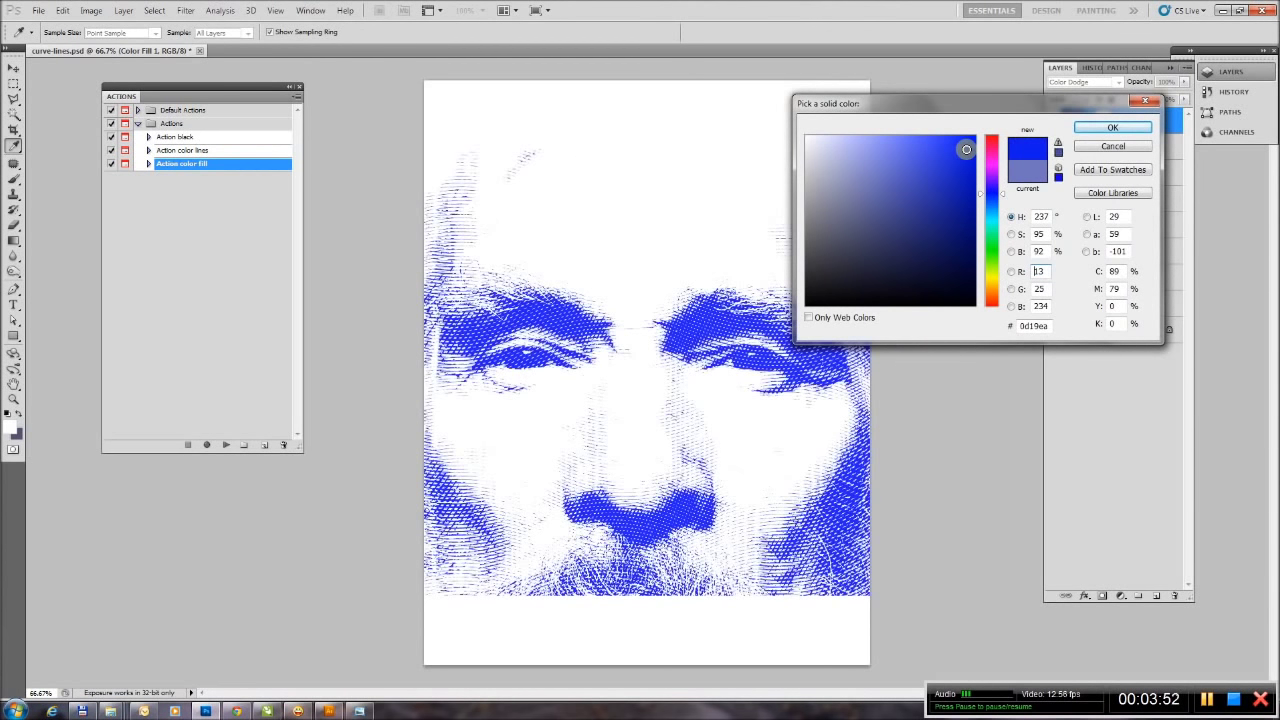
{"action": "left_click", "coordinate": [993, 147]}
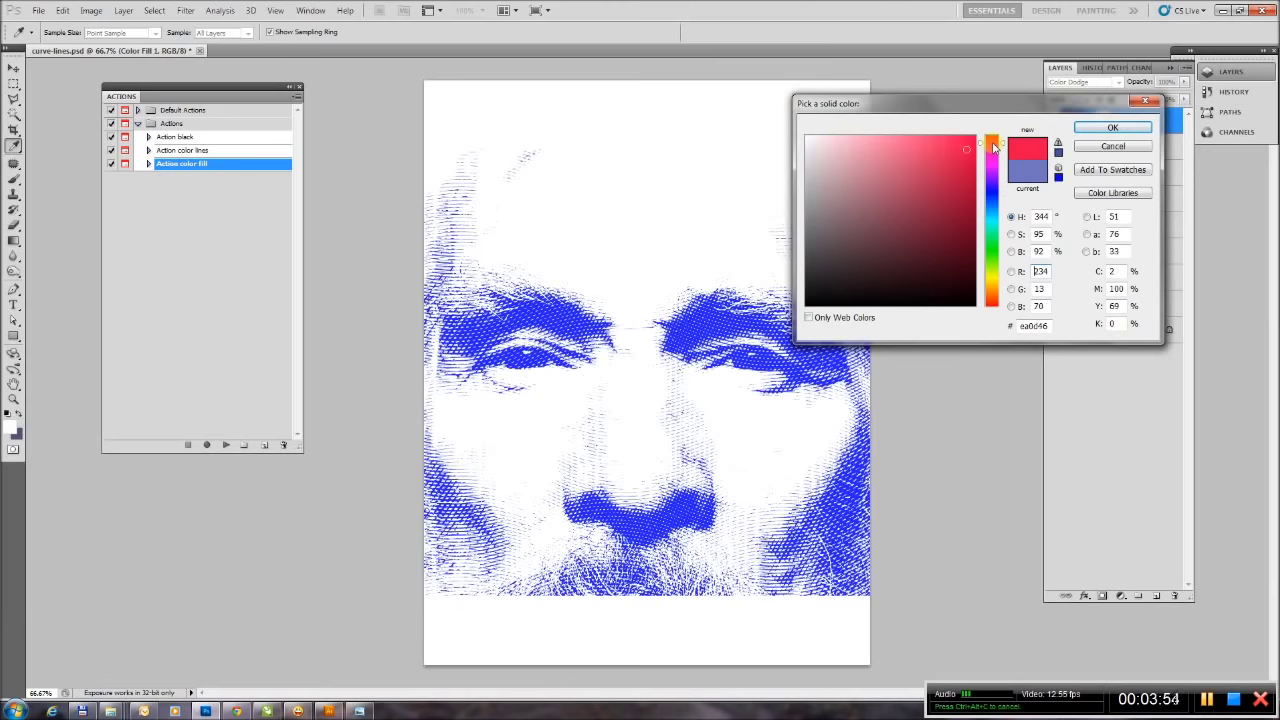
{"action": "left_click_drag", "start_coordinate": [938, 174], "coordinate": [926, 171]}
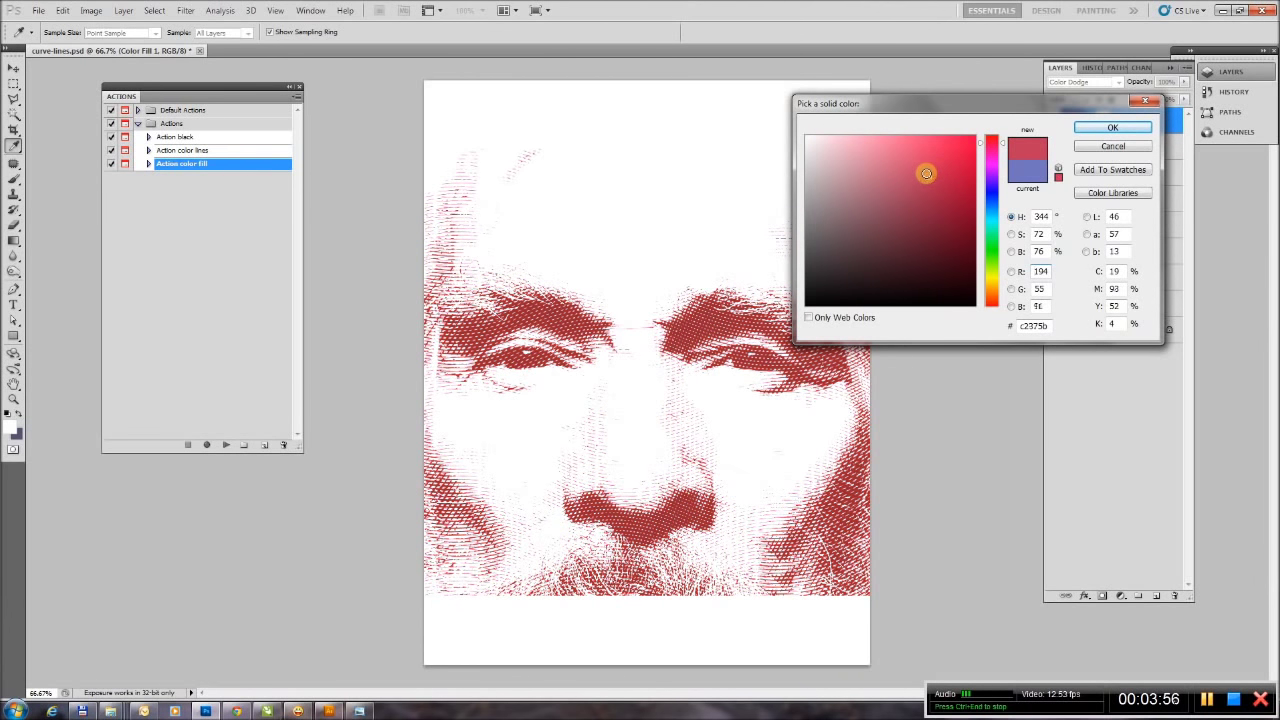
{"action": "left_click", "coordinate": [991, 295]}
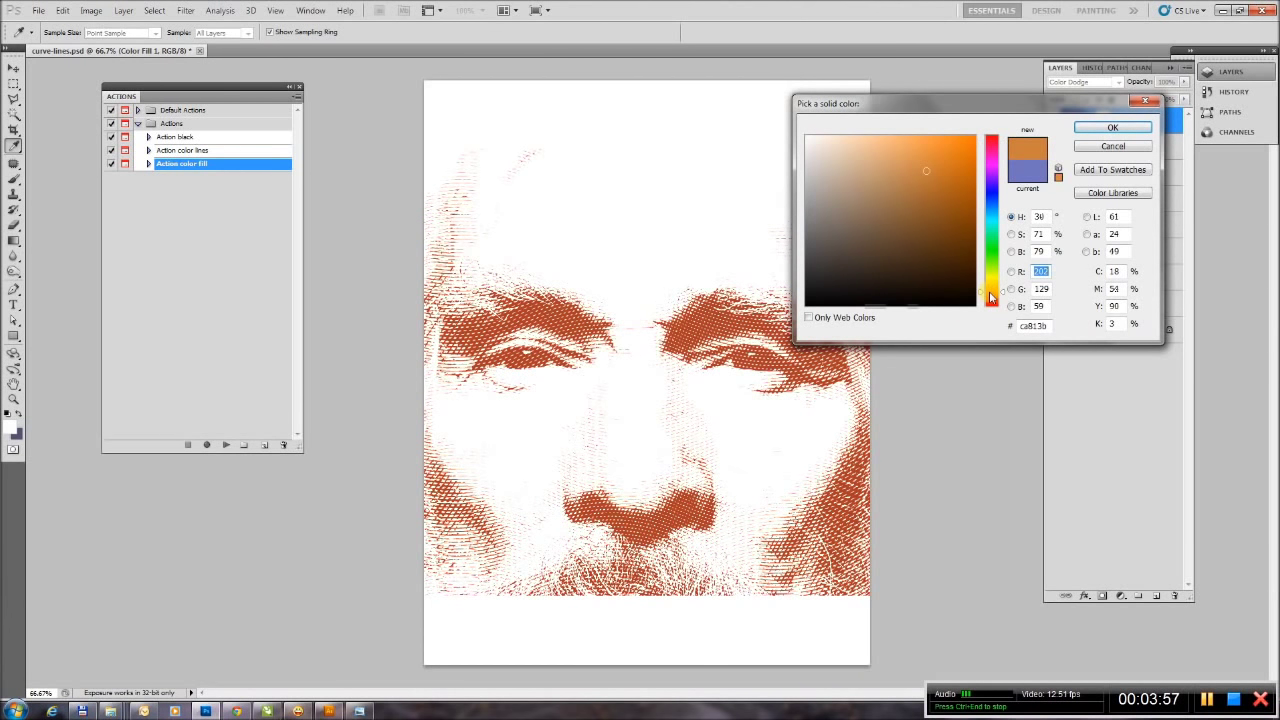
{"action": "left_click_drag", "start_coordinate": [991, 296], "coordinate": [991, 245]}
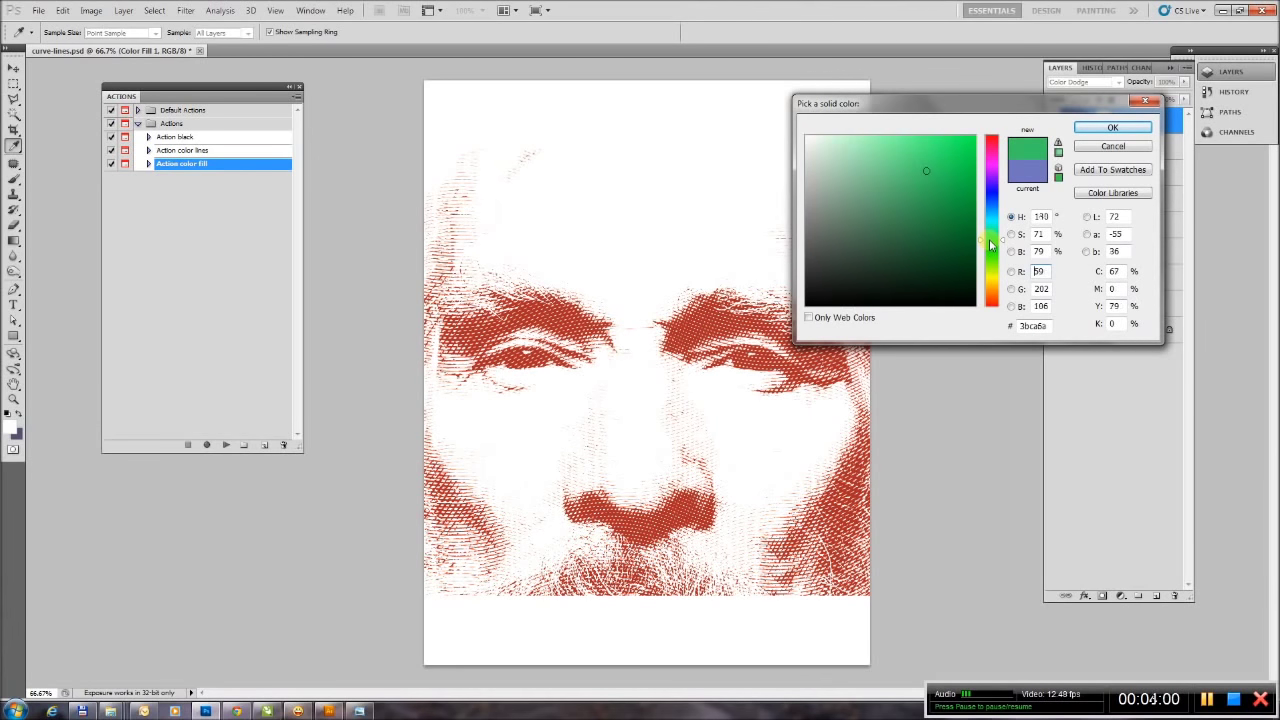
{"action": "left_click", "coordinate": [990, 199]}
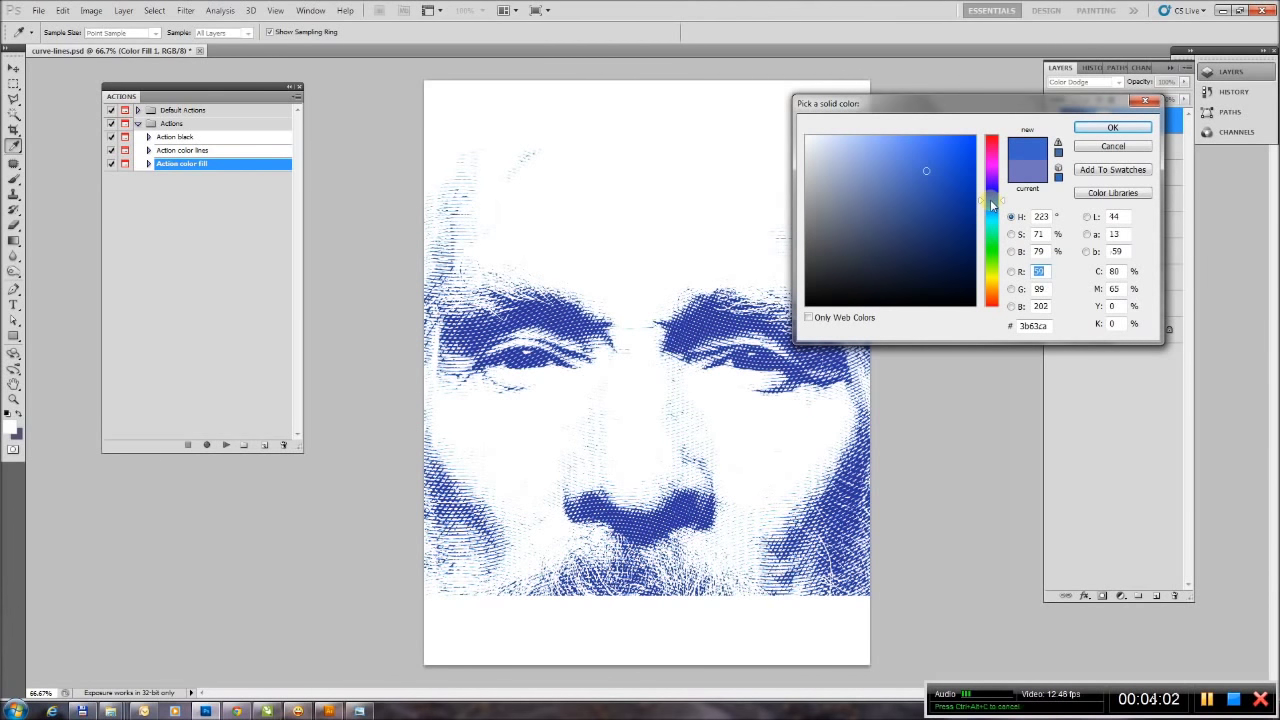
{"action": "left_click", "coordinate": [993, 248]}
{"action": "left_click", "coordinate": [1113, 129]}
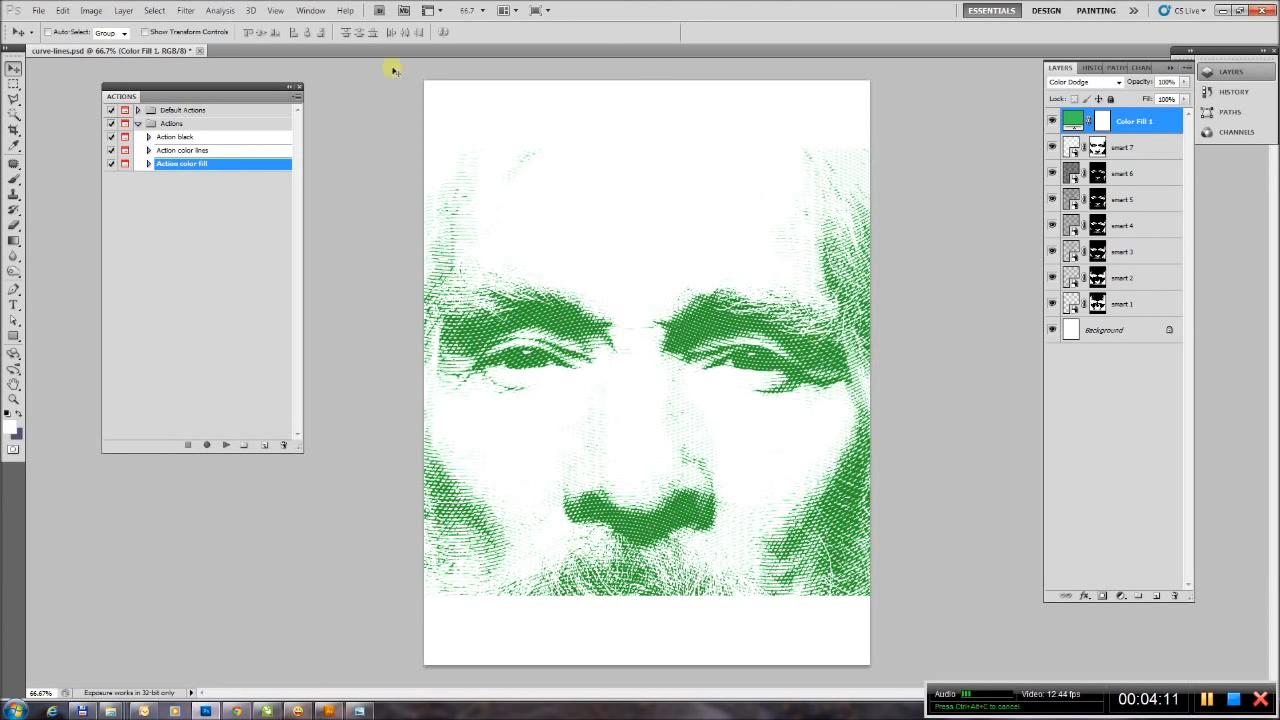
Discard changes to curve-lines.psd and open the horizontal-lines.psd template.
{"action": "left_click", "coordinate": [199, 50]}
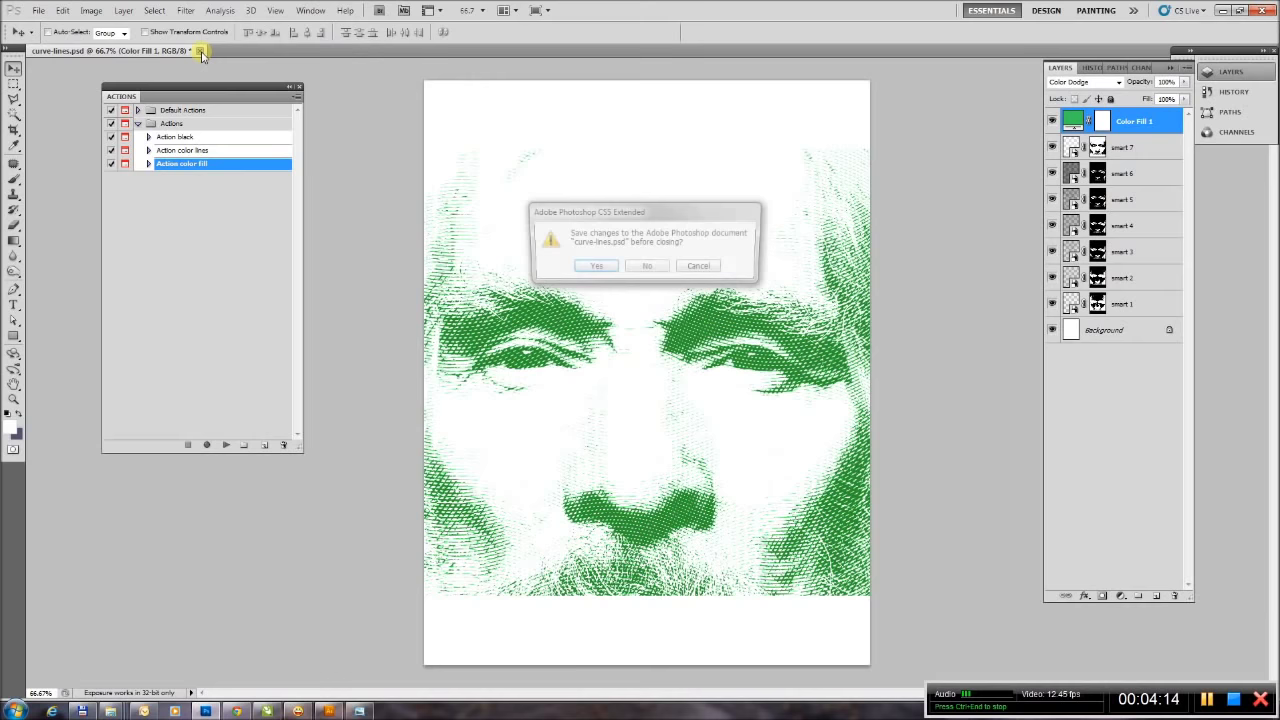
{"action": "left_click", "coordinate": [650, 268]}
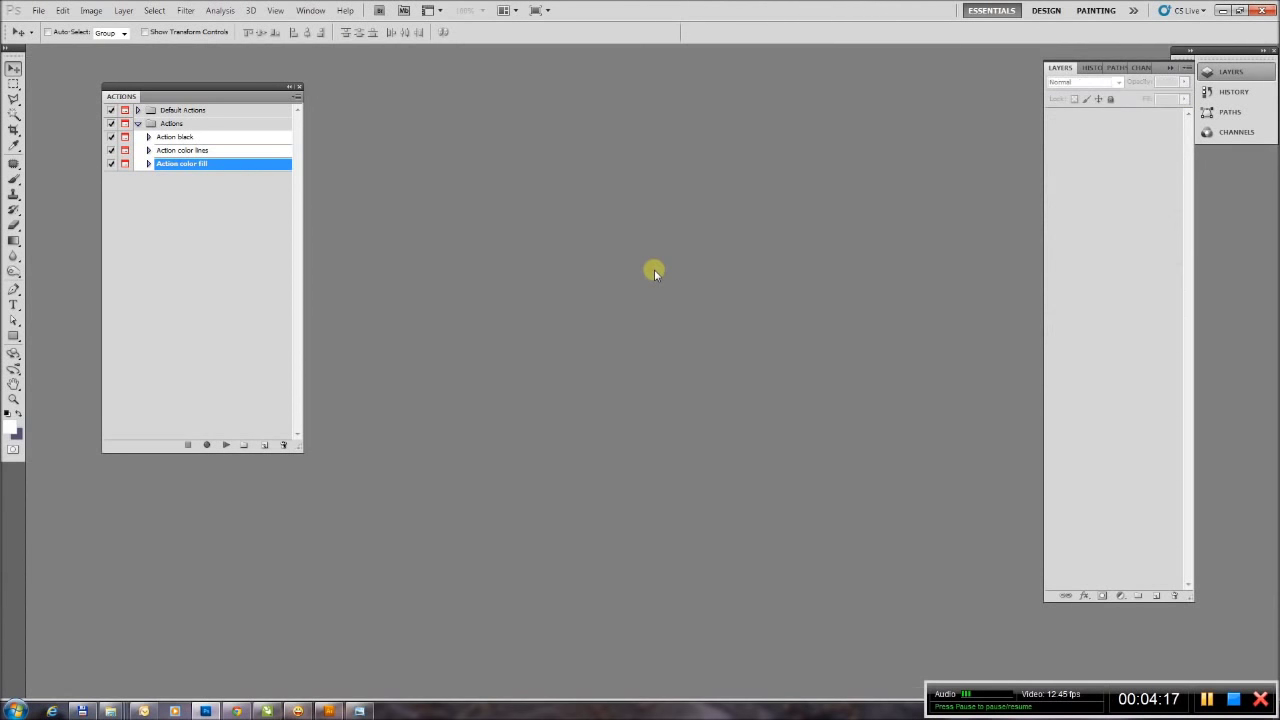
{"action": "double_click", "coordinate": [655, 272]}
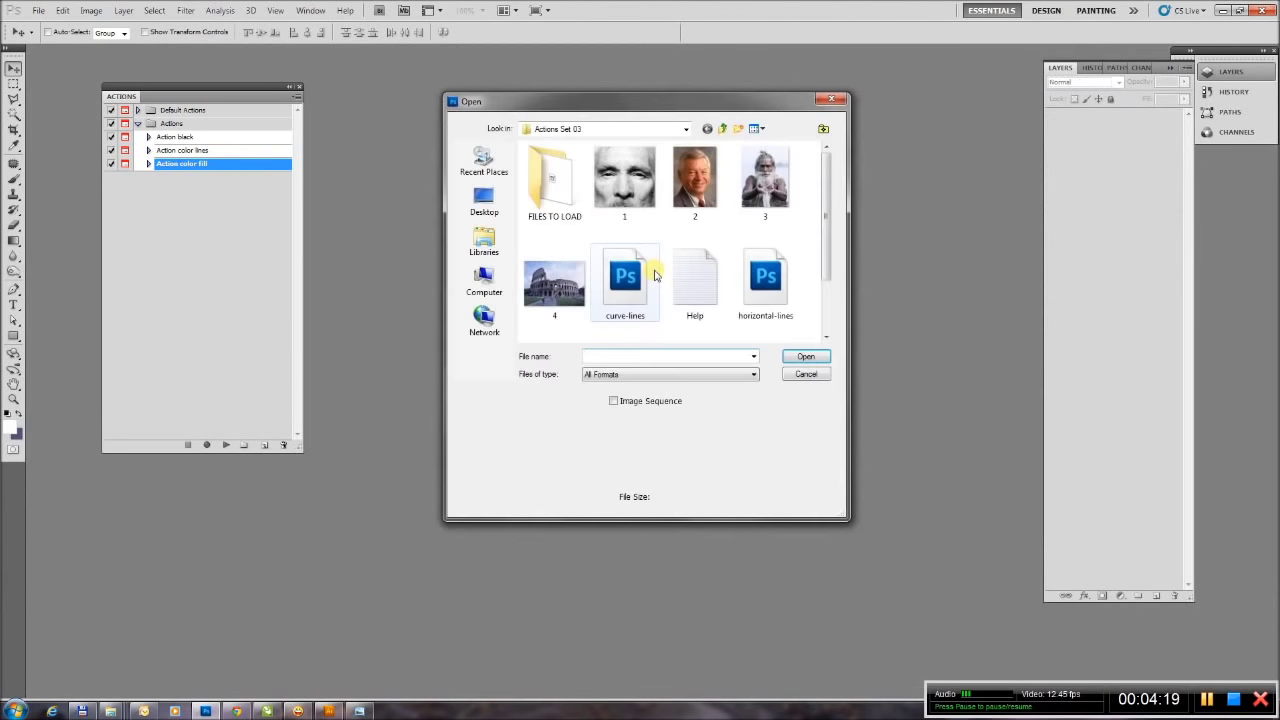
{"action": "left_click", "coordinate": [632, 282]}
{"action": "left_click", "coordinate": [766, 288]}
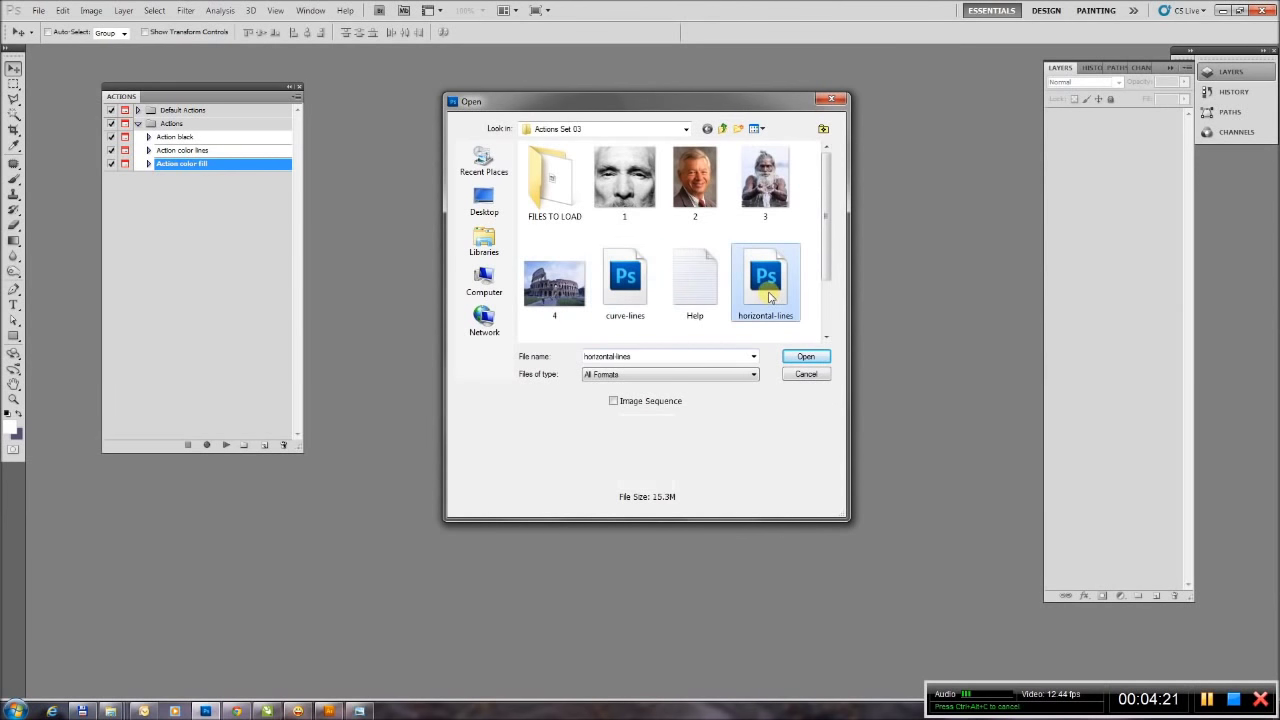
{"action": "double_click", "coordinate": [766, 285]}
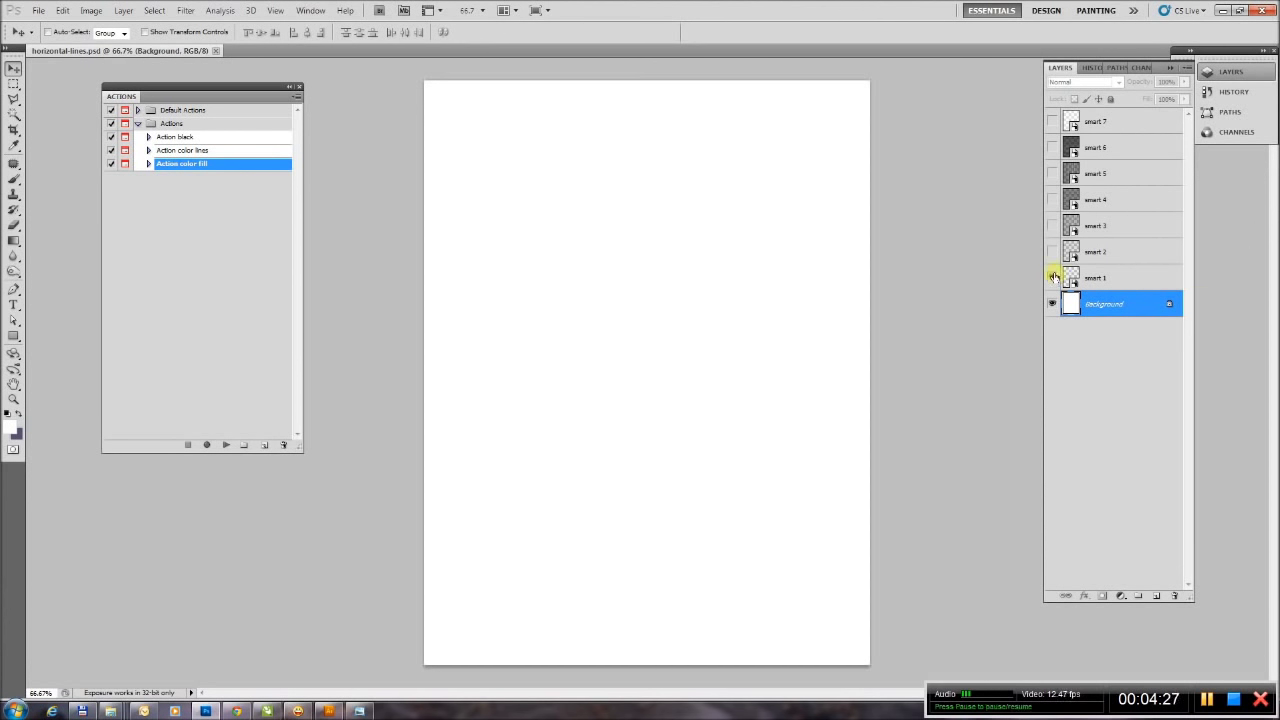
{"action": "left_click_drag", "start_coordinate": [1052, 251], "coordinate": [1052, 121]}
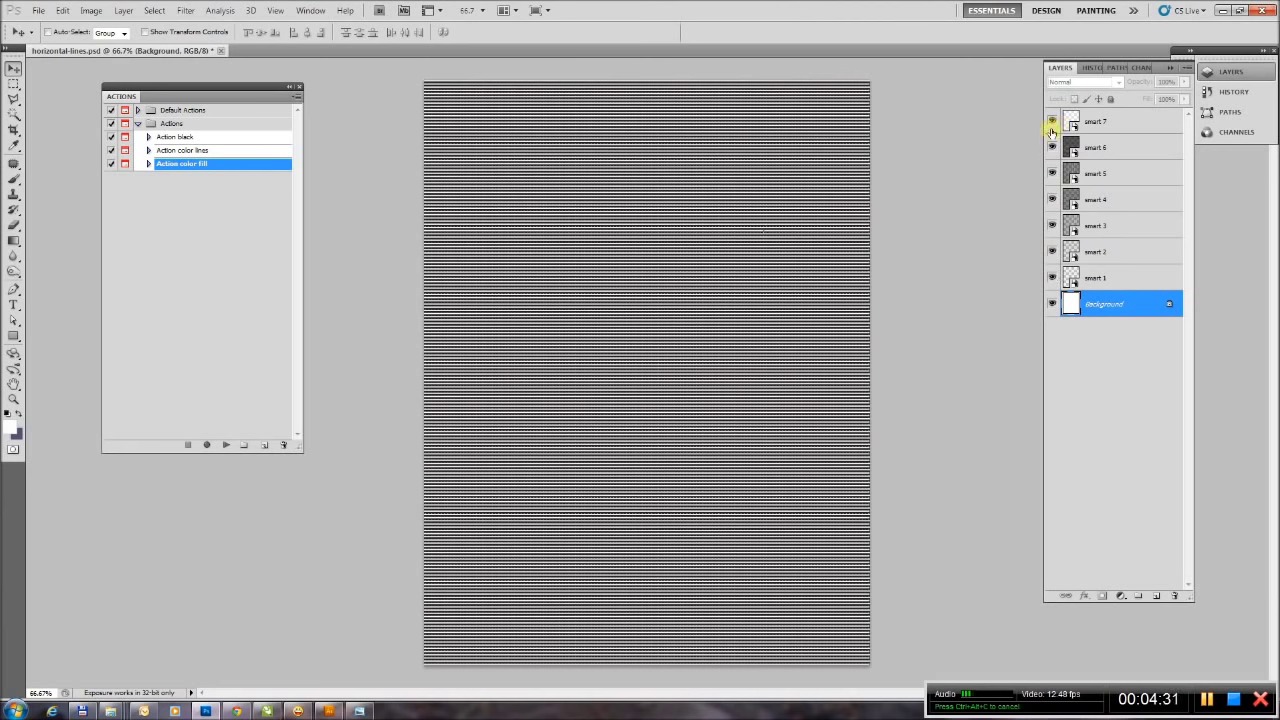
{"action": "left_click", "coordinate": [1051, 122]}
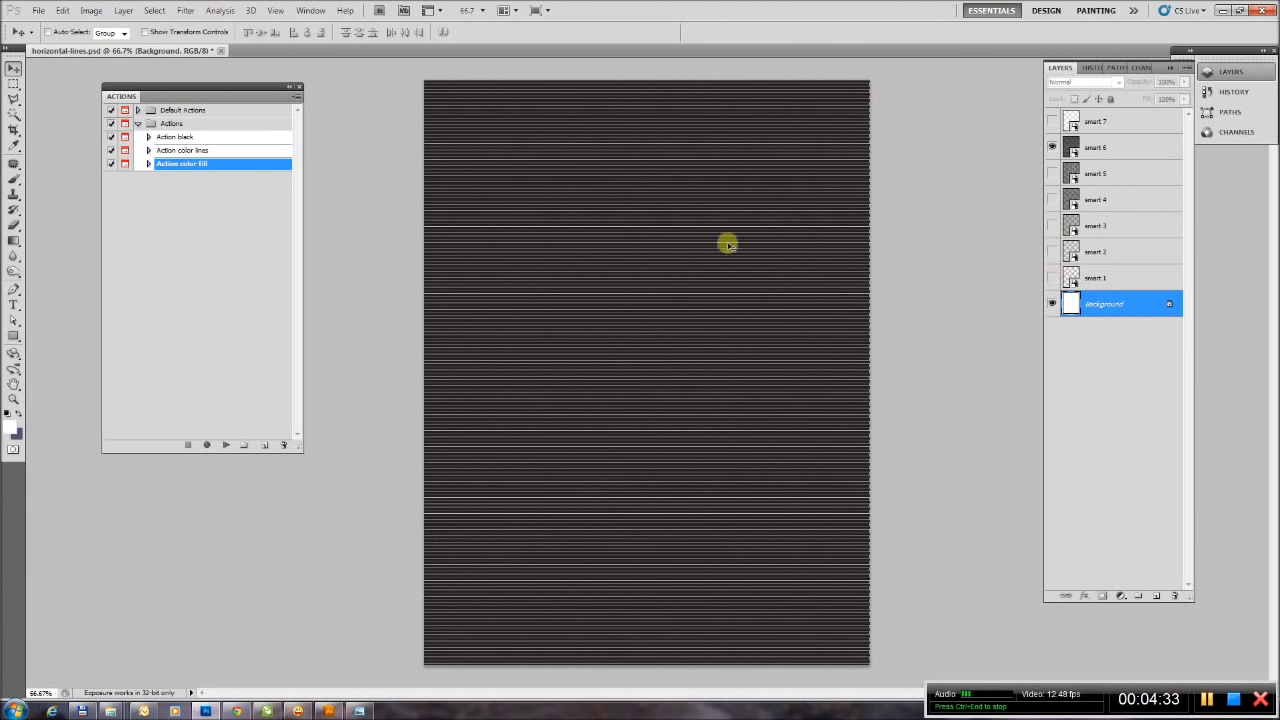
{"action": "double_click", "coordinate": [13, 398]}
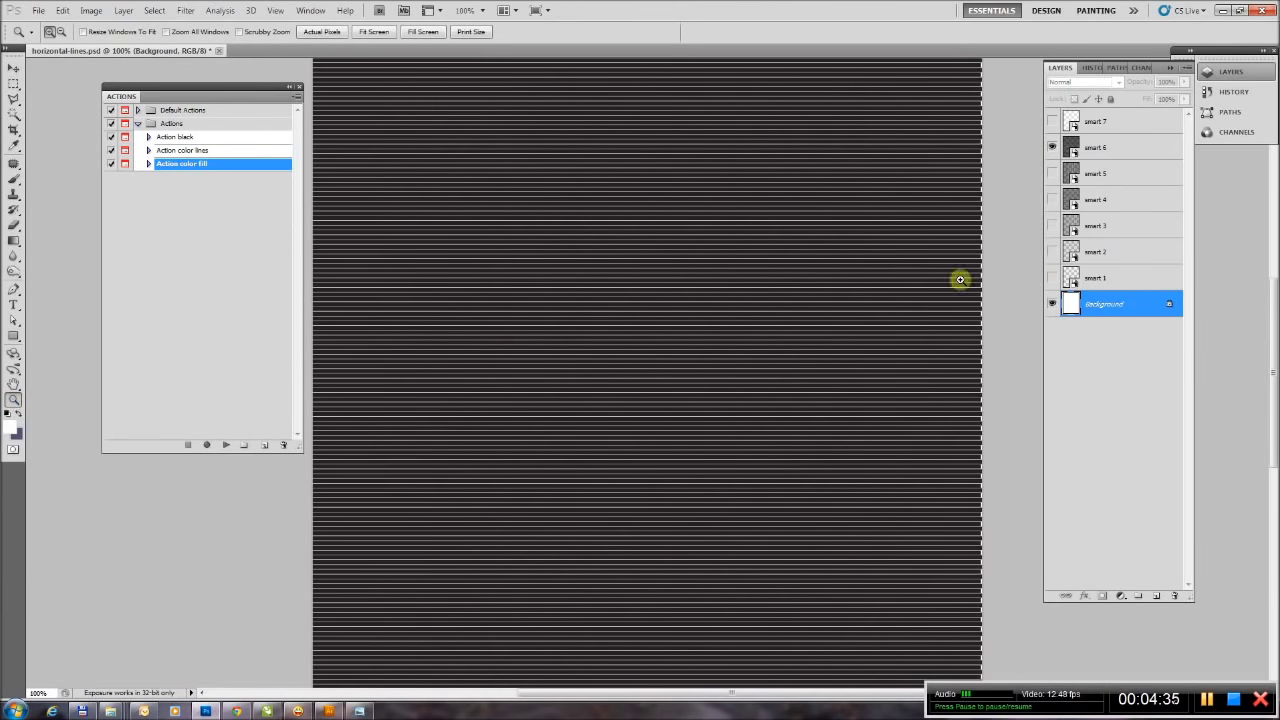
{"action": "left_click", "coordinate": [1051, 147]}
{"action": "left_click", "coordinate": [1052, 279]}
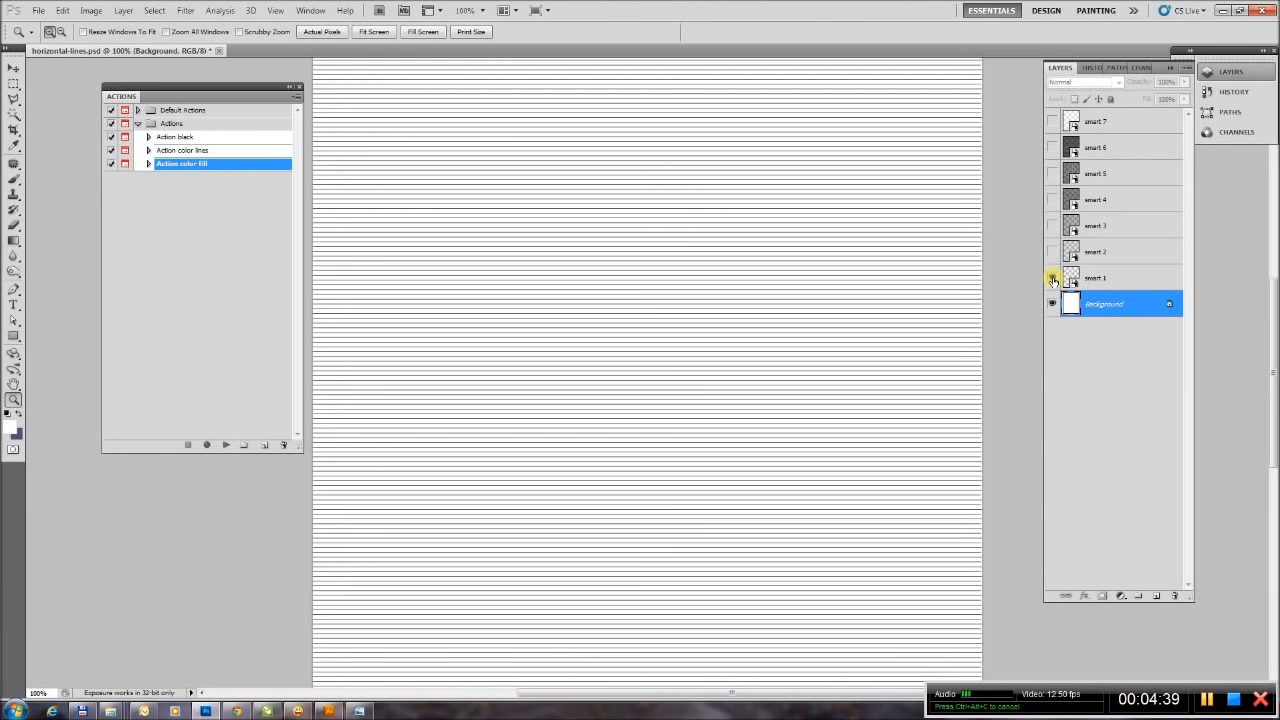
{"action": "left_click", "coordinate": [1053, 253]}
{"action": "left_click", "coordinate": [1053, 228]}
{"action": "left_click", "coordinate": [1055, 225]}
{"action": "left_click", "coordinate": [1051, 200]}
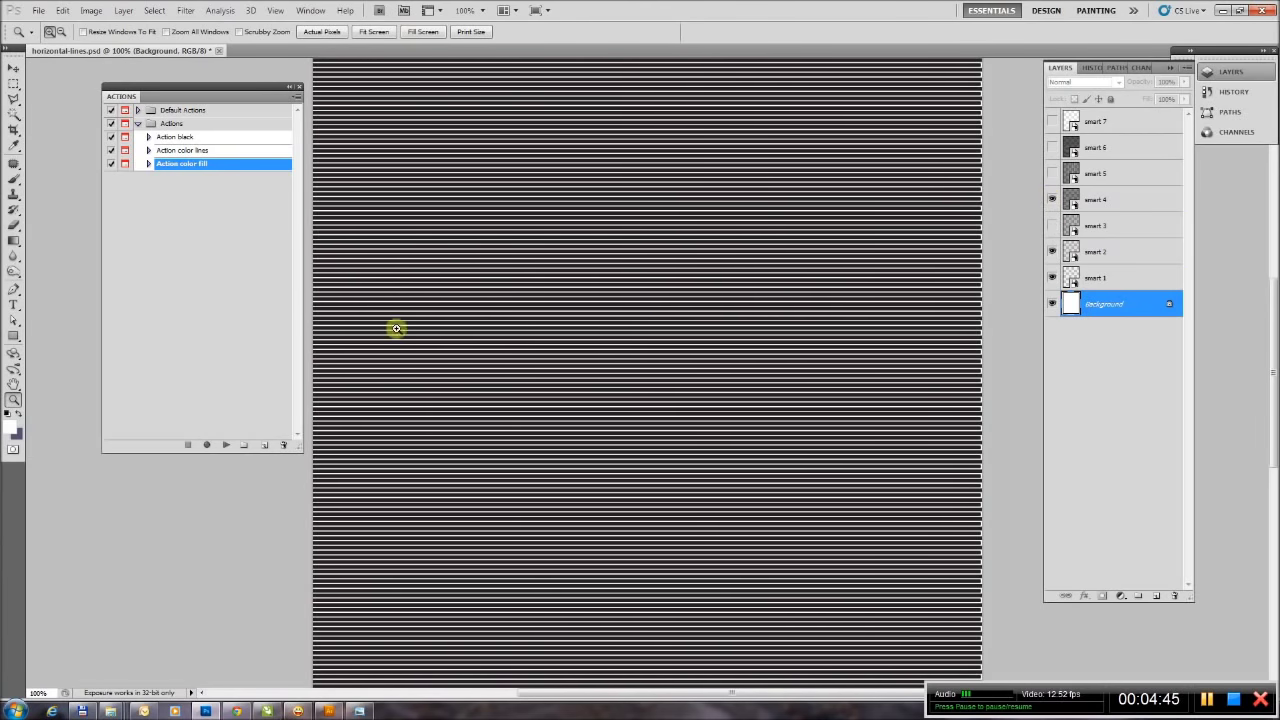
{"action": "left_click", "coordinate": [1051, 251]}
{"action": "left_click", "coordinate": [1051, 199]}
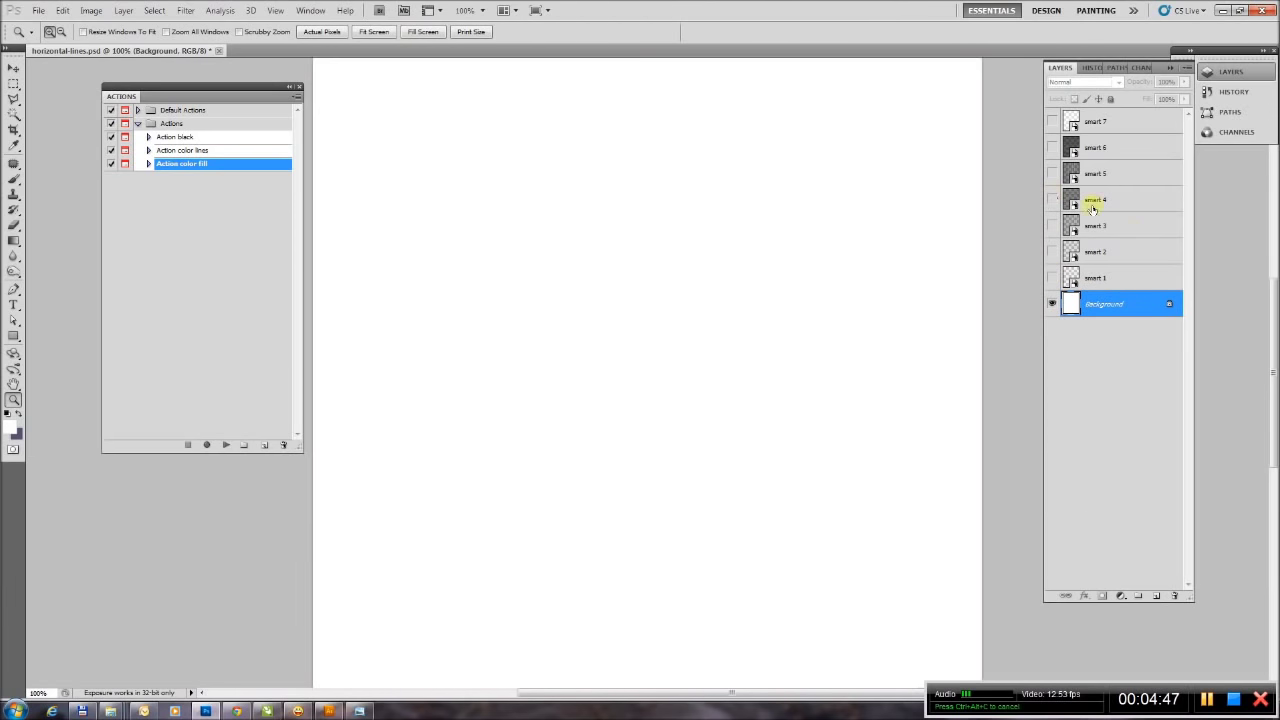
Paste the bearded man's portrait as a new layer and view it at 100%.
{"action": "left_click", "coordinate": [62, 10]}
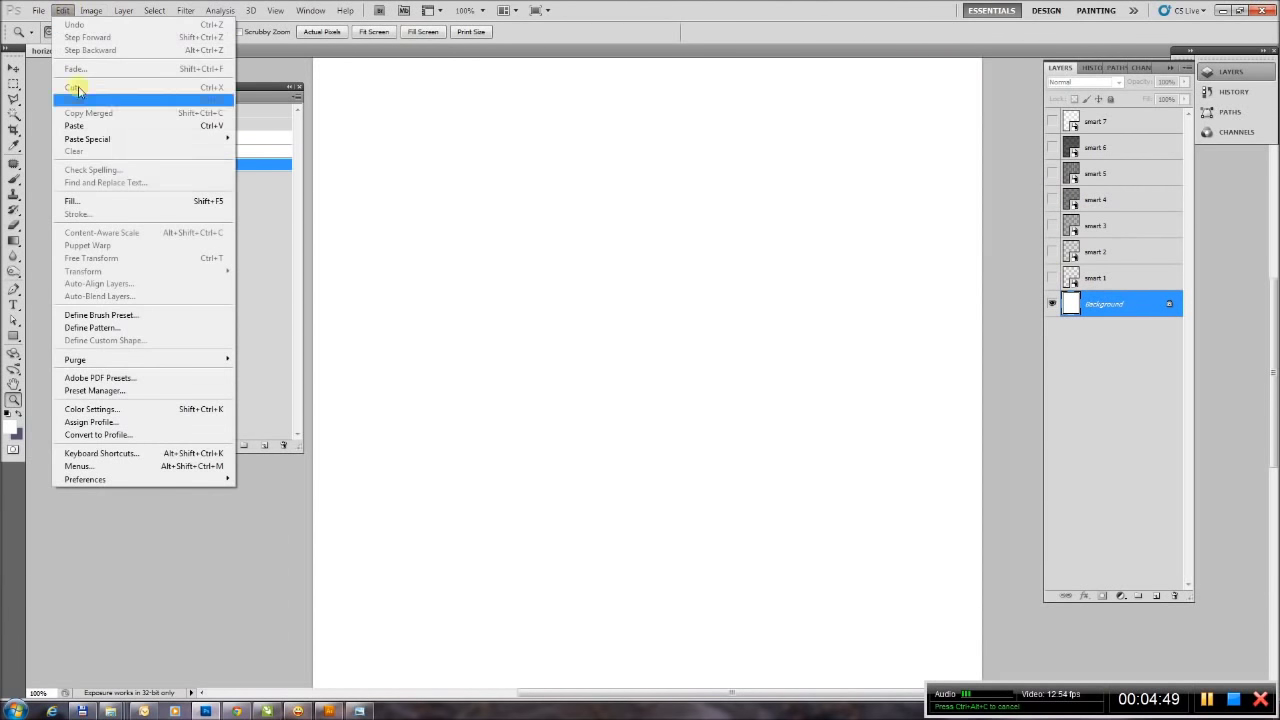
{"action": "left_click", "coordinate": [143, 128]}
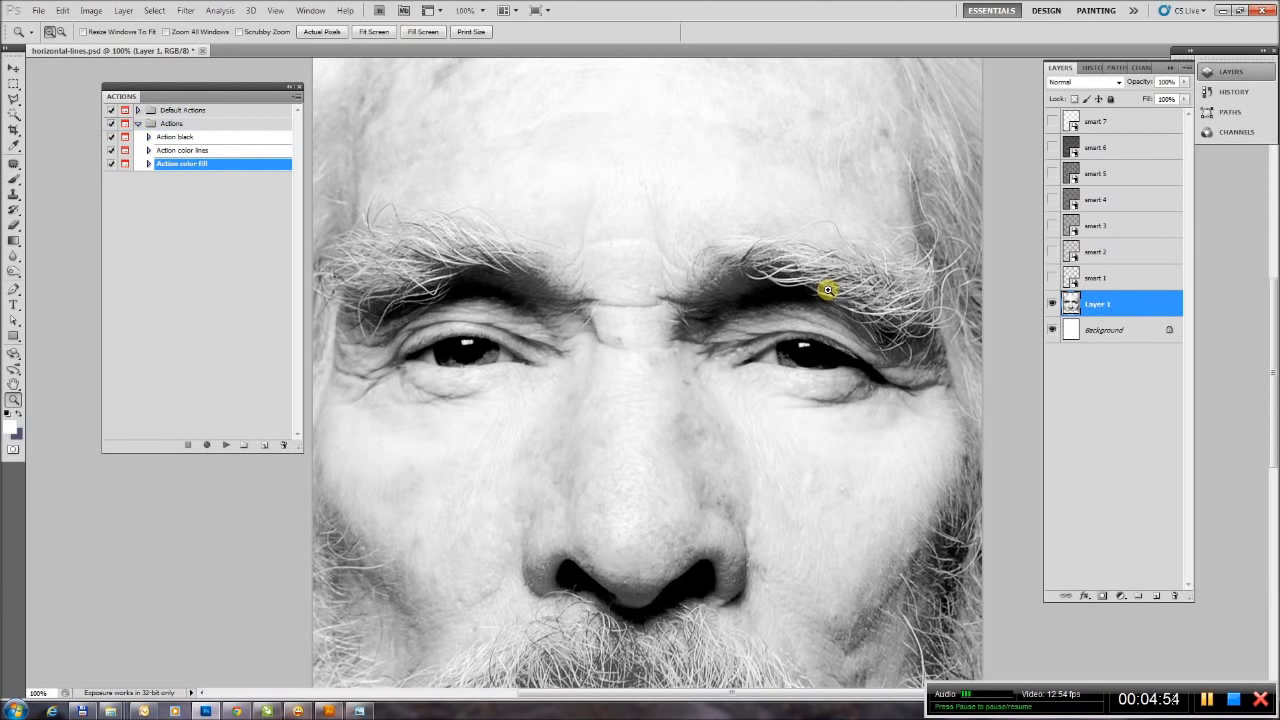
{"action": "double_click", "coordinate": [13, 386]}
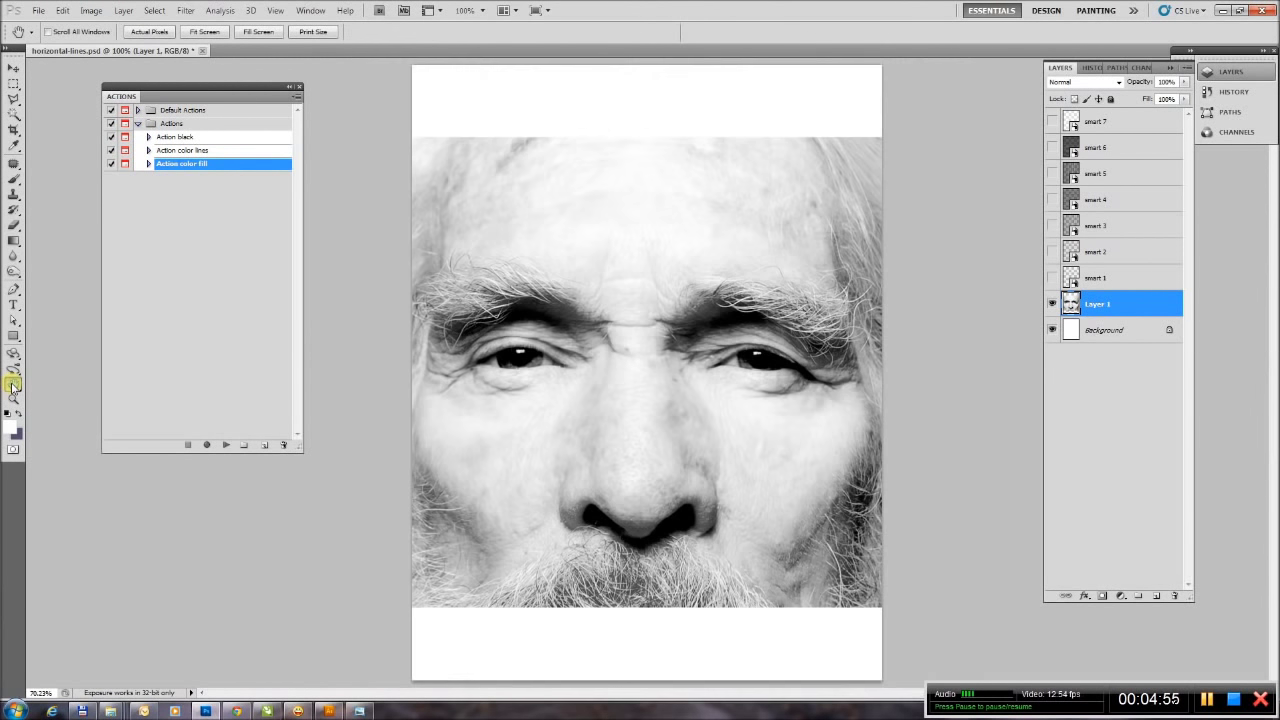
{"action": "double_click", "coordinate": [13, 400]}
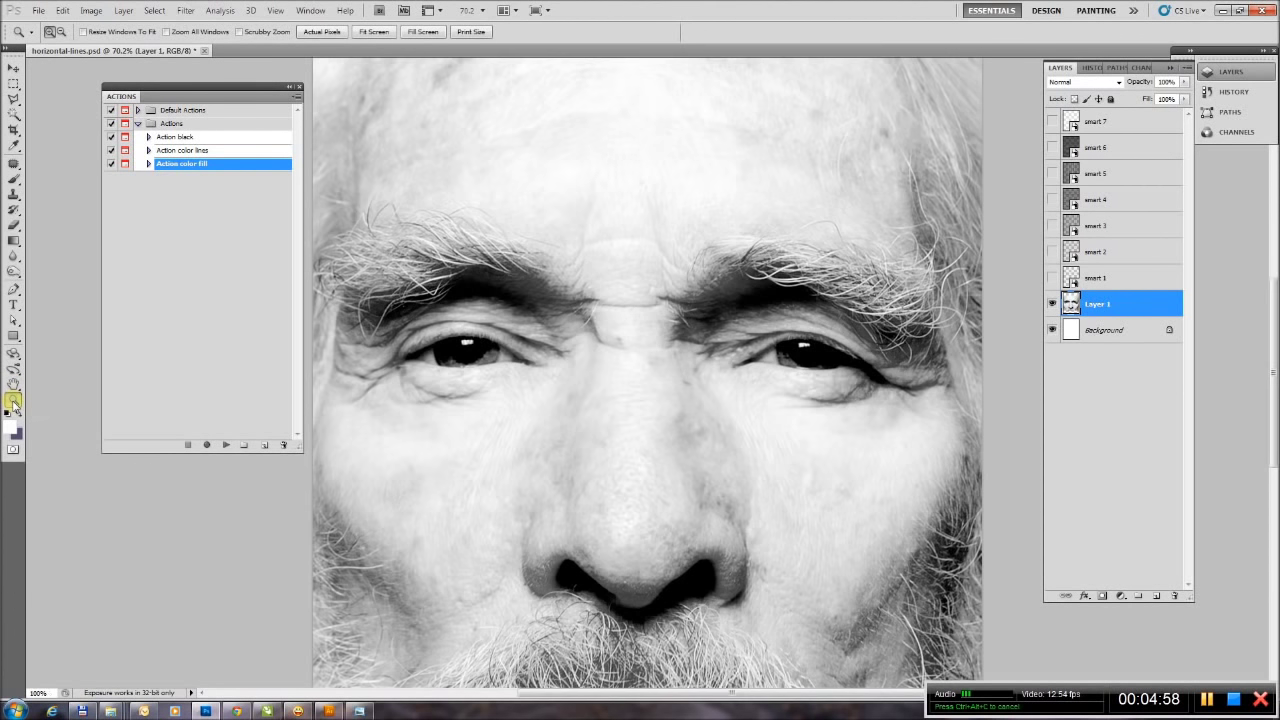
{"action": "key", "text": "v"}
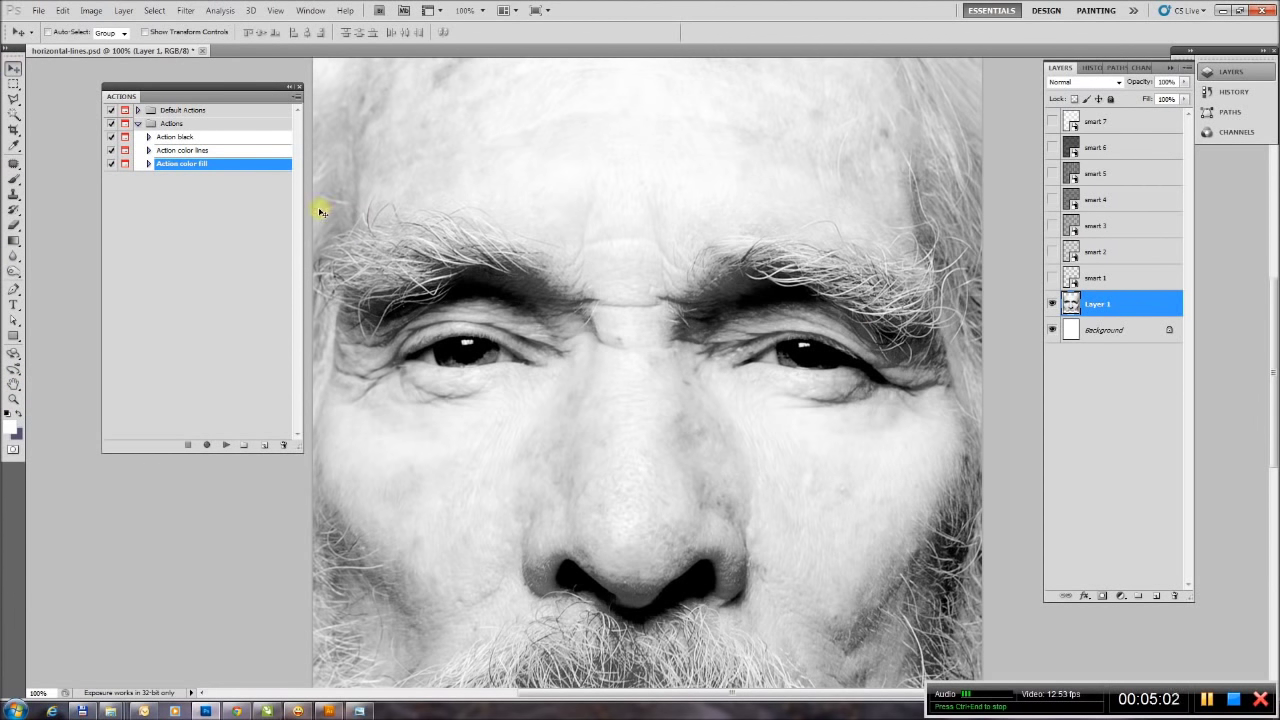
Run Action black, keeping the layer name 'picture' and brightening shadows in Curves.
{"action": "left_click", "coordinate": [159, 138]}
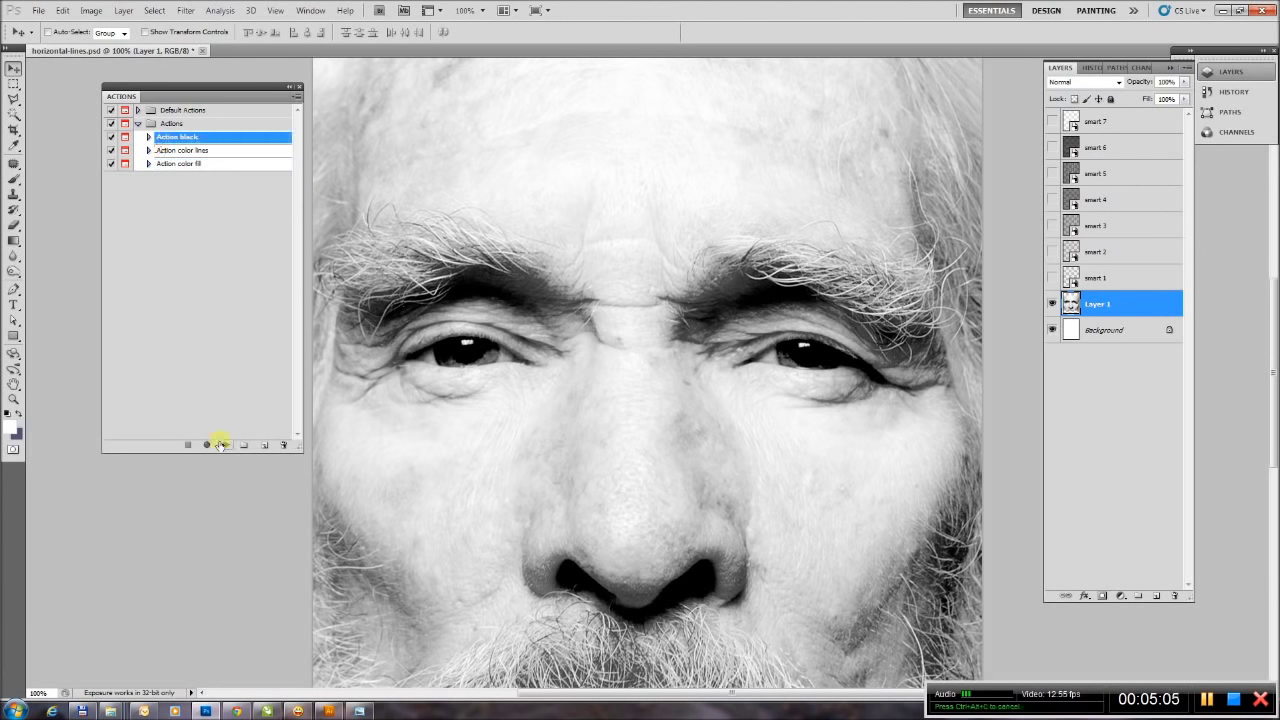
{"action": "left_click", "coordinate": [222, 444]}
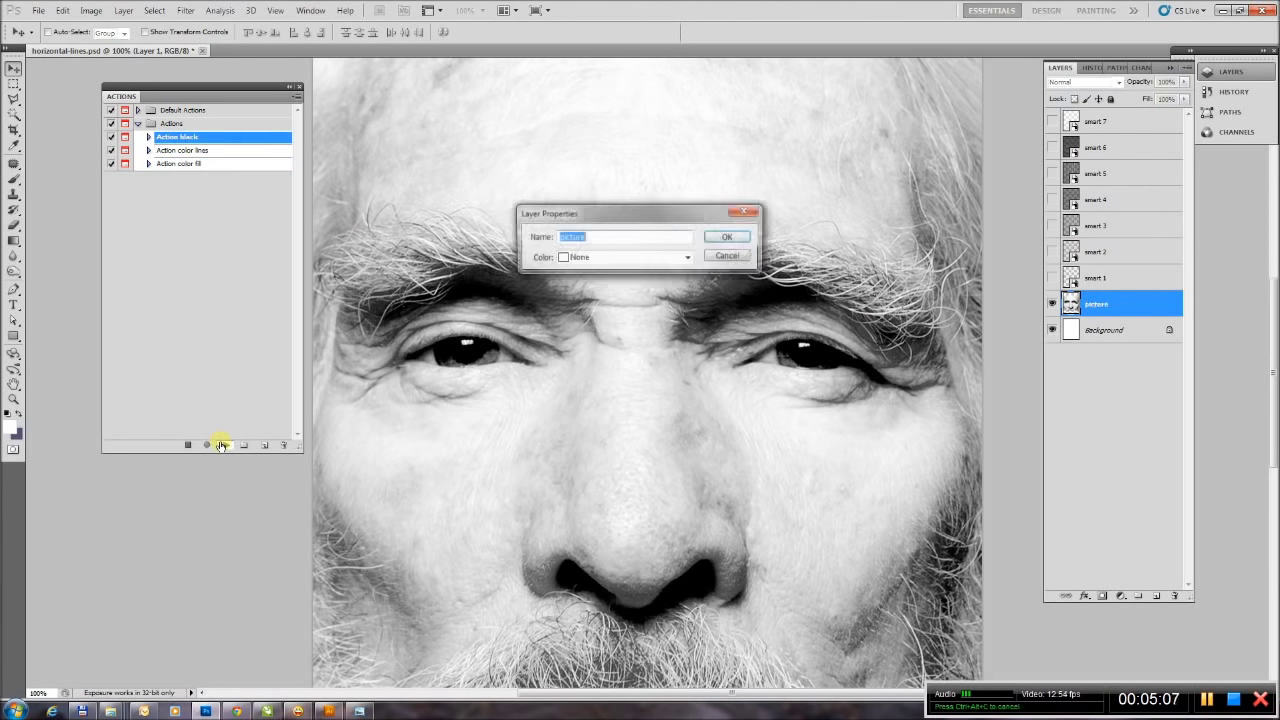
{"action": "left_click", "coordinate": [729, 238]}
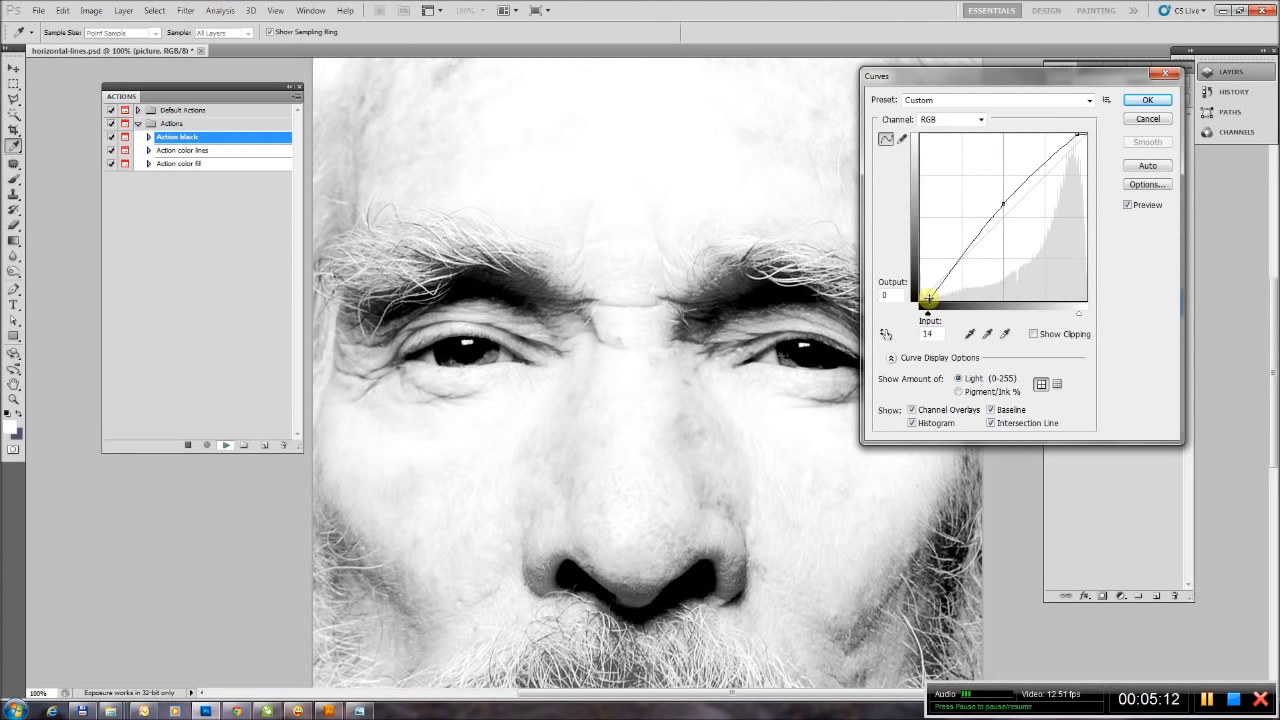
{"action": "left_click_drag", "start_coordinate": [917, 298], "coordinate": [880, 286]}
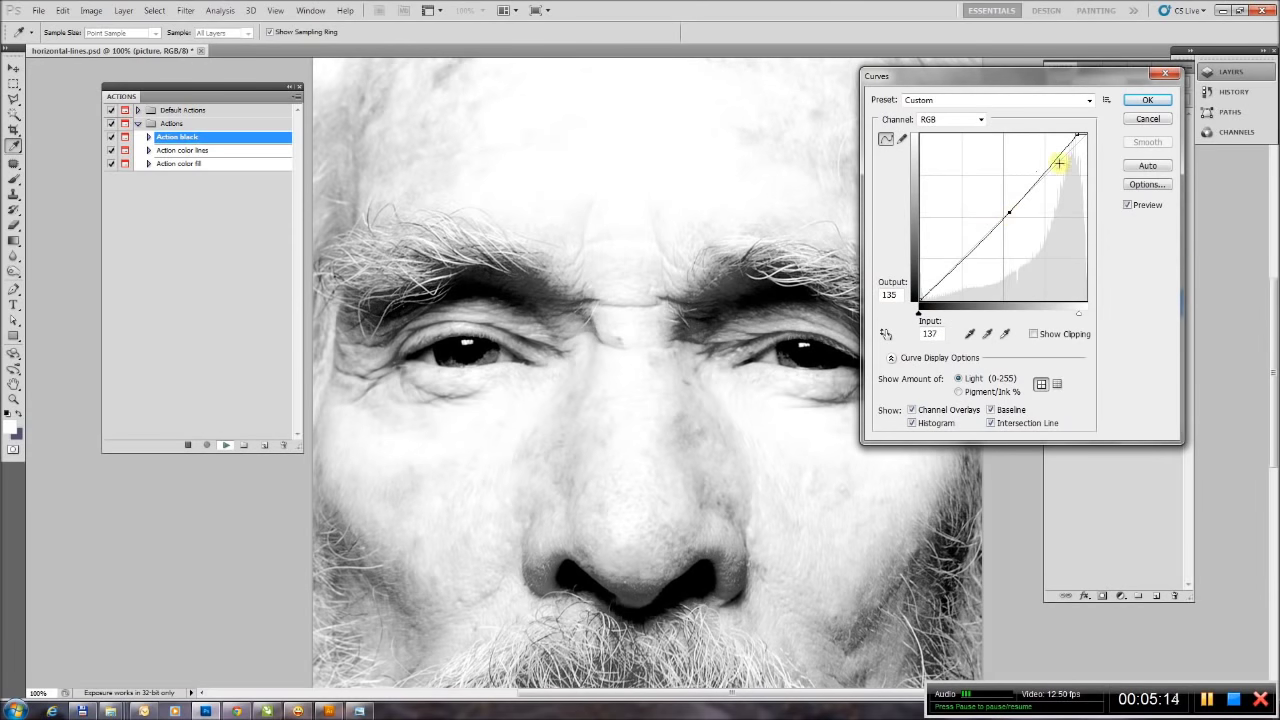
{"action": "left_click_drag", "start_coordinate": [1077, 134], "coordinate": [1087, 133]}
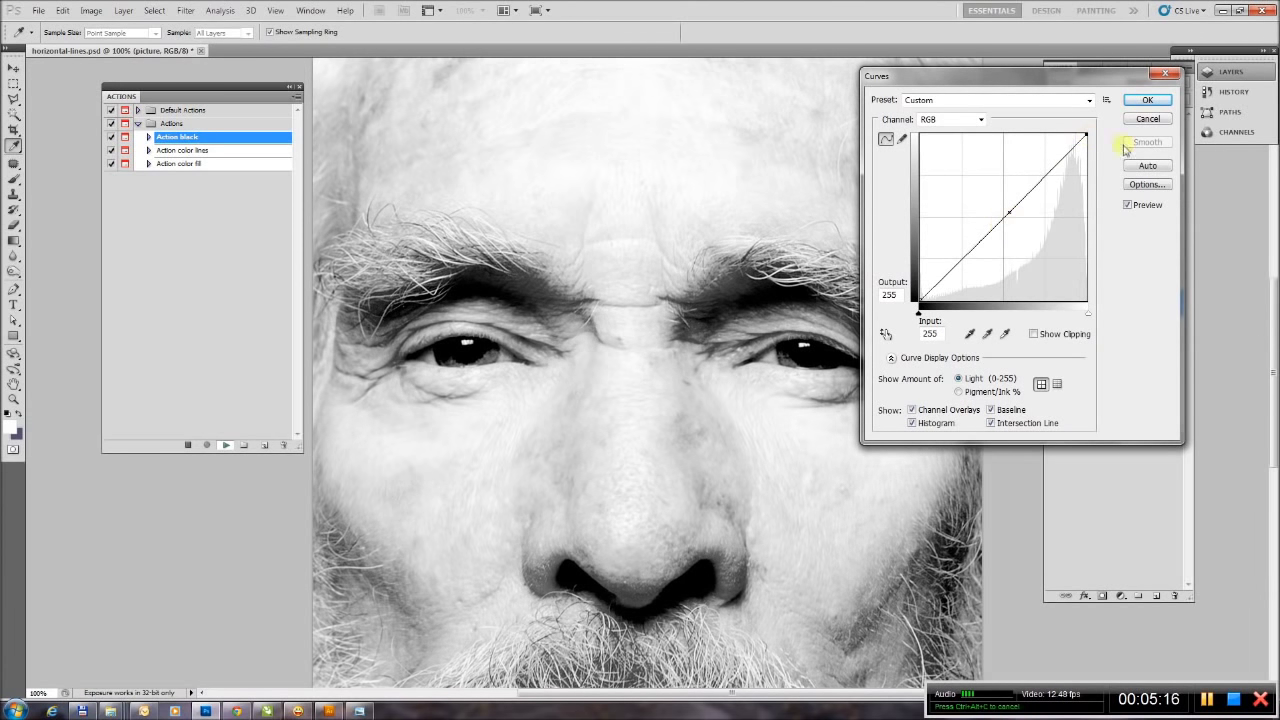
{"action": "left_click", "coordinate": [1149, 101]}
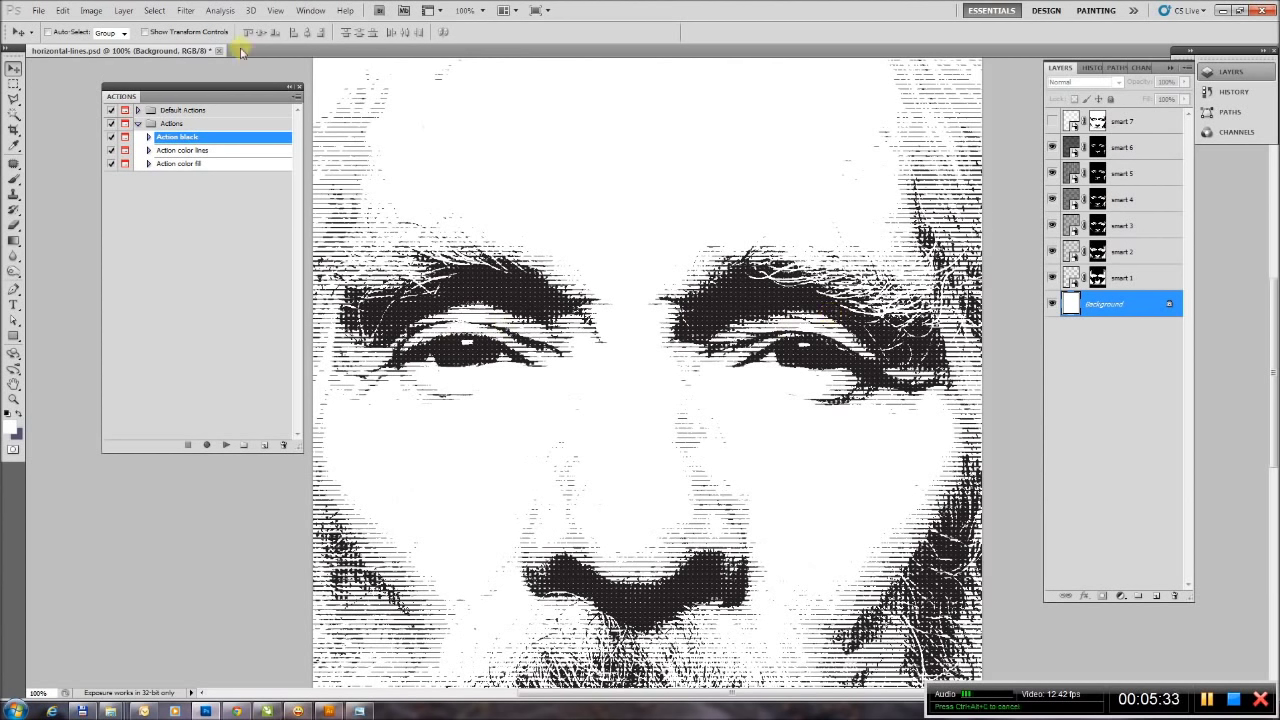
Cancel an Open dialog and close horizontal-lines without saving changes.
{"action": "left_click", "coordinate": [39, 12]}
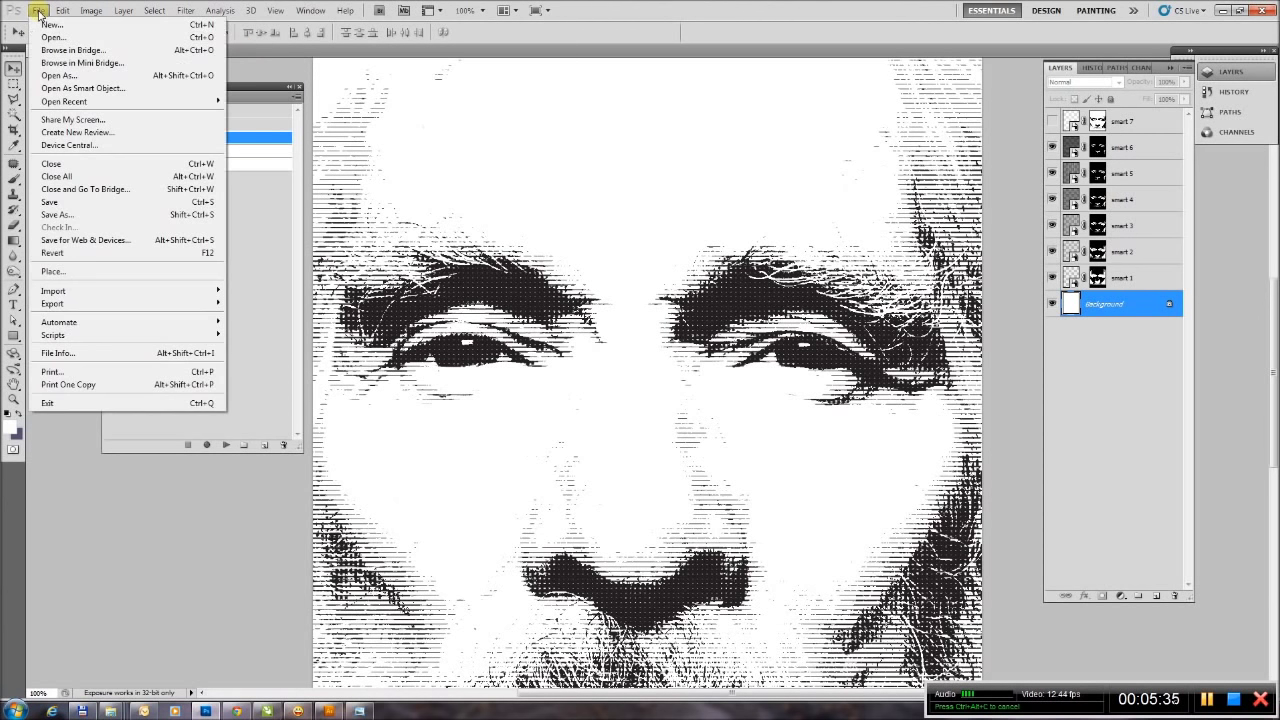
{"action": "left_click", "coordinate": [47, 38]}
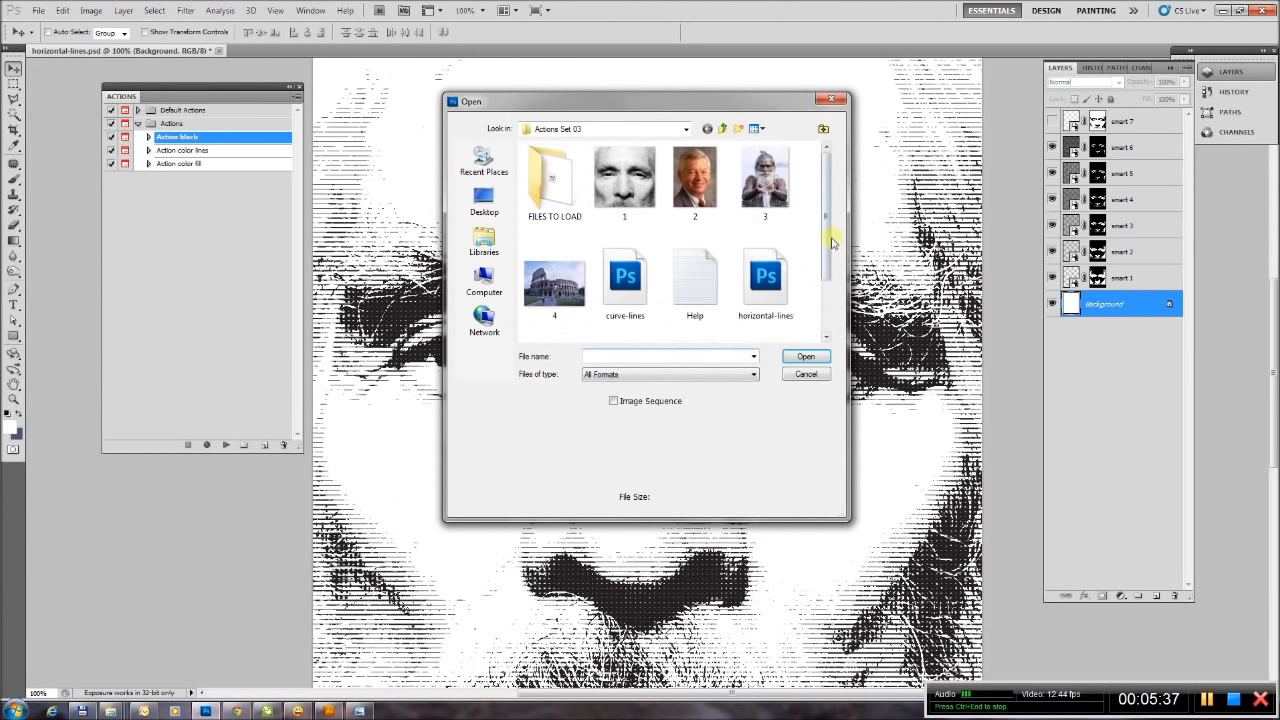
{"action": "left_click_drag", "start_coordinate": [829, 245], "coordinate": [829, 325]}
{"action": "left_click", "coordinate": [790, 310]}
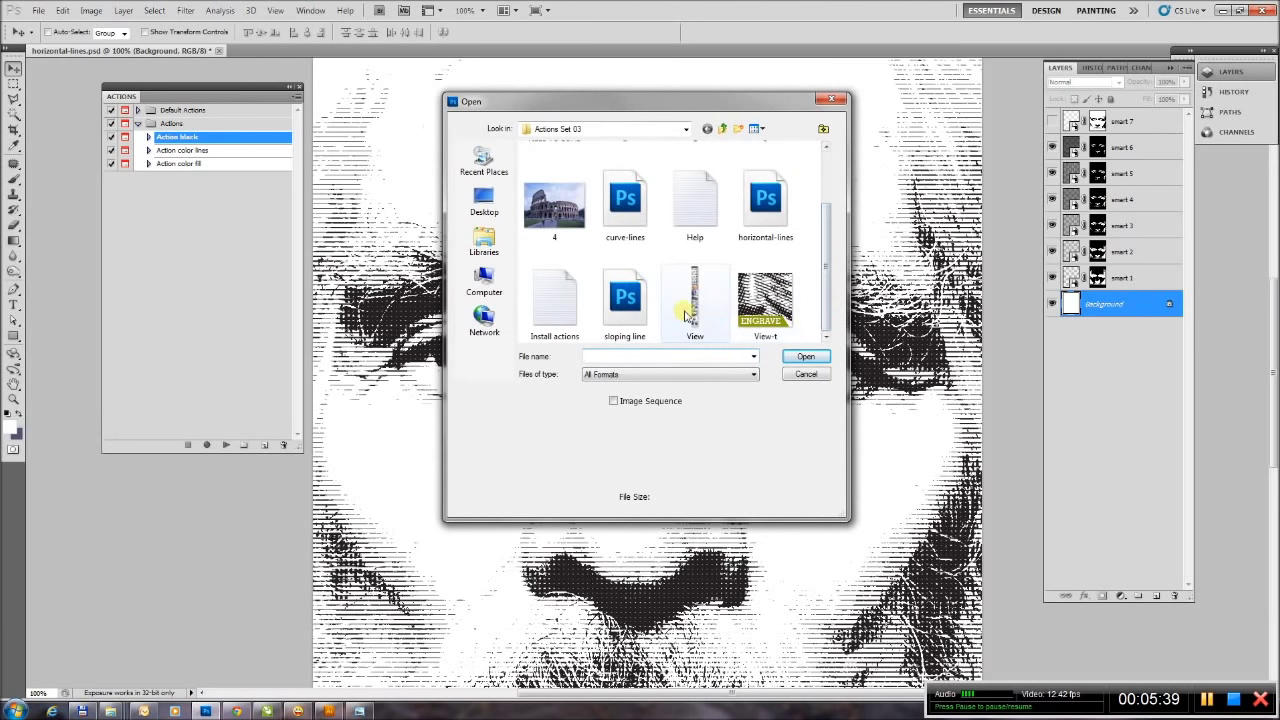
{"action": "left_click", "coordinate": [806, 357]}
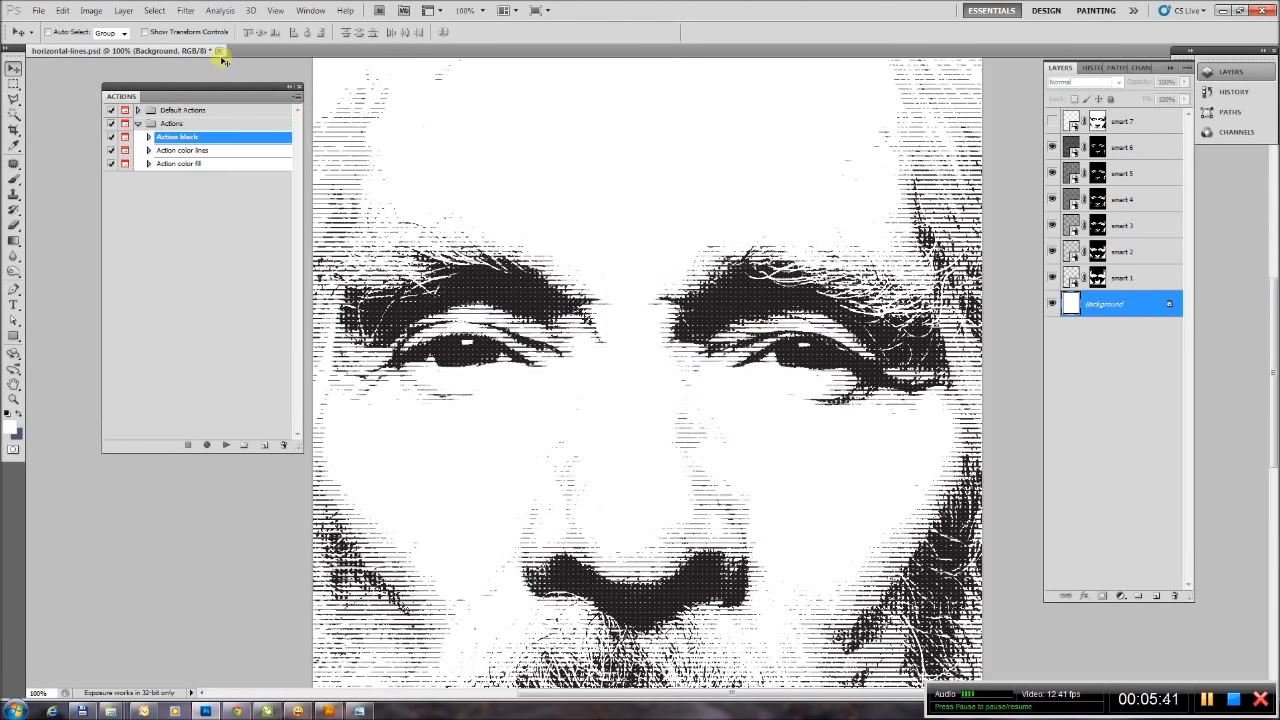
{"action": "left_click", "coordinate": [220, 52]}
{"action": "left_click", "coordinate": [648, 267]}
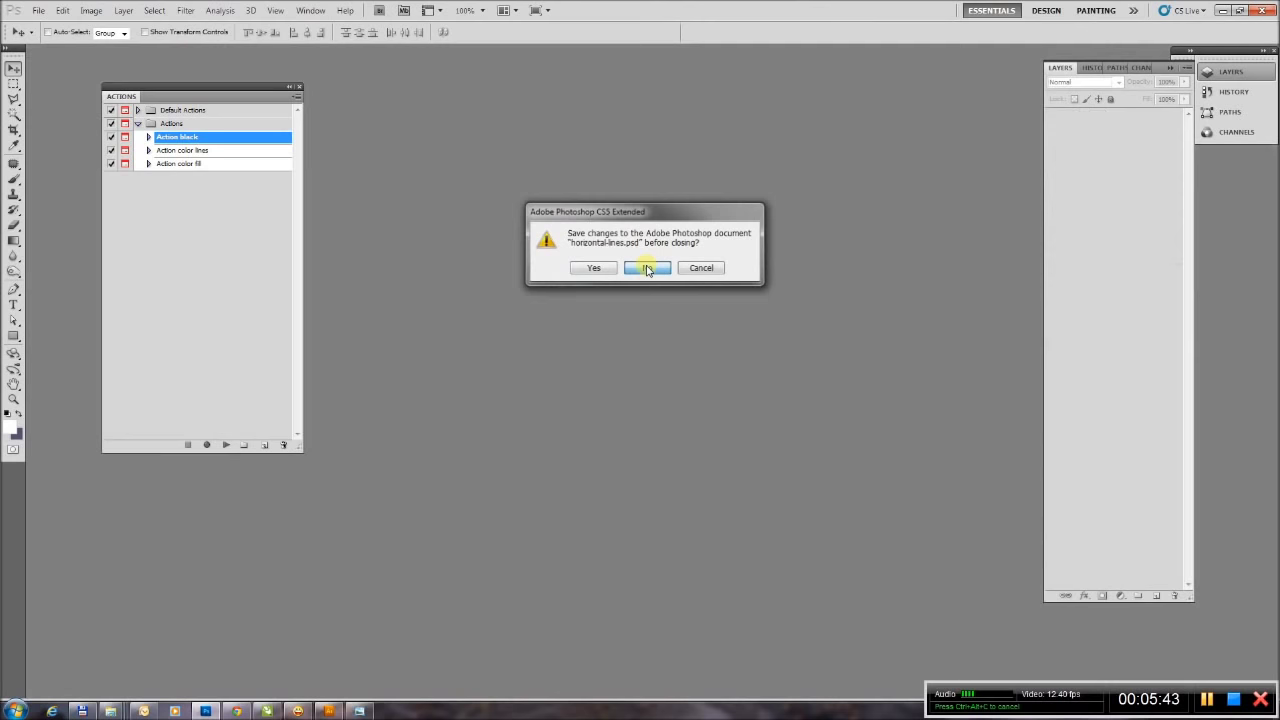
Open the sloping line template from the Actions Set 03 folder.
{"action": "left_click", "coordinate": [37, 10]}
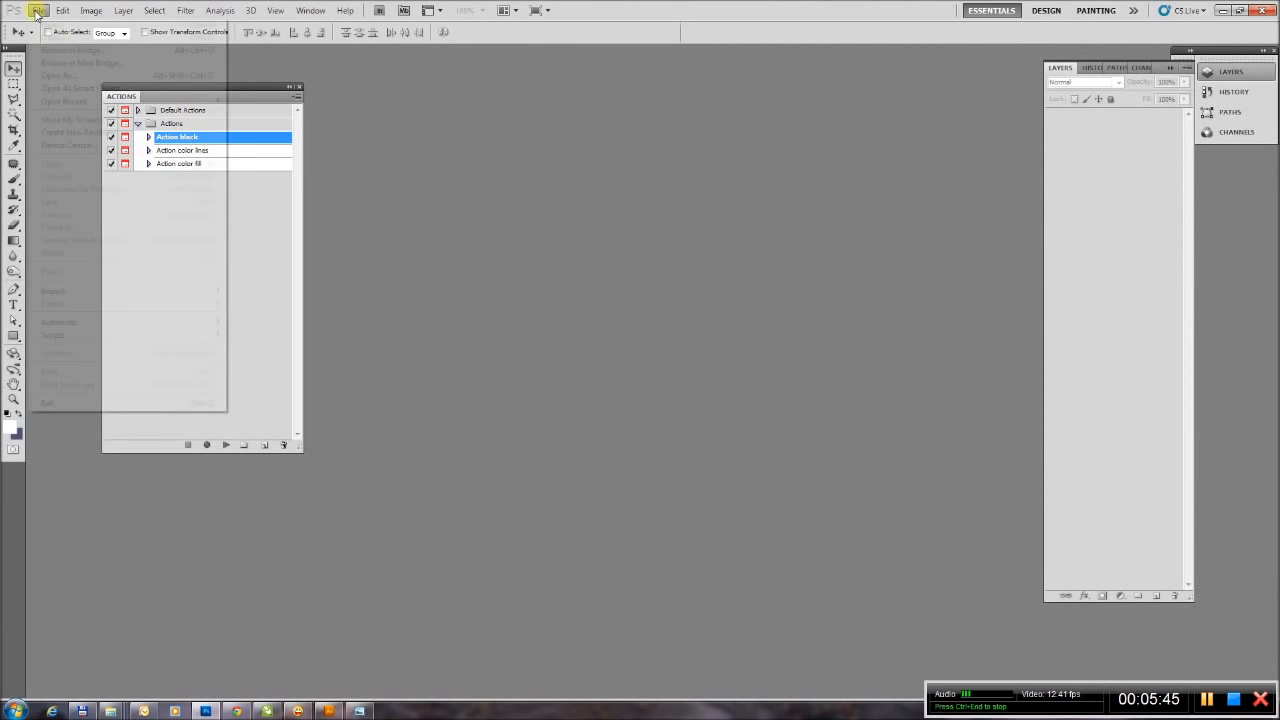
{"action": "left_click", "coordinate": [70, 40]}
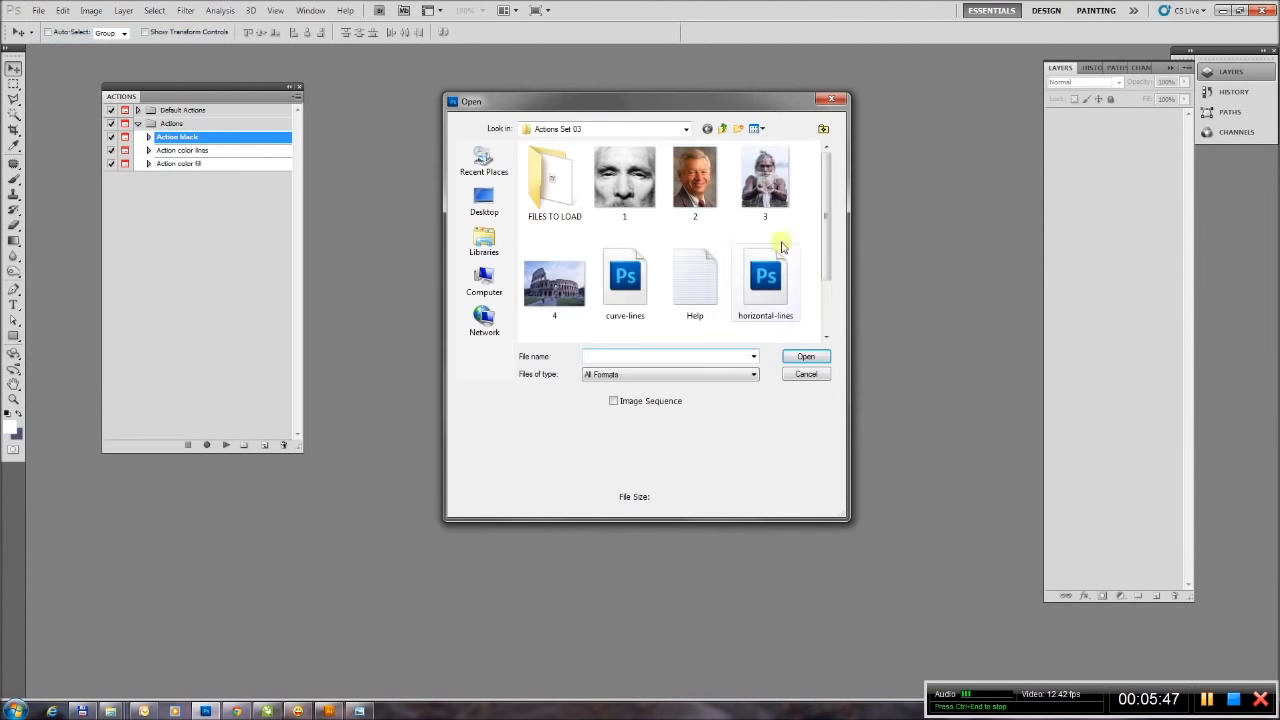
{"action": "scroll", "coordinate": [824, 243], "scroll_direction": "down", "scroll_amount": 2}
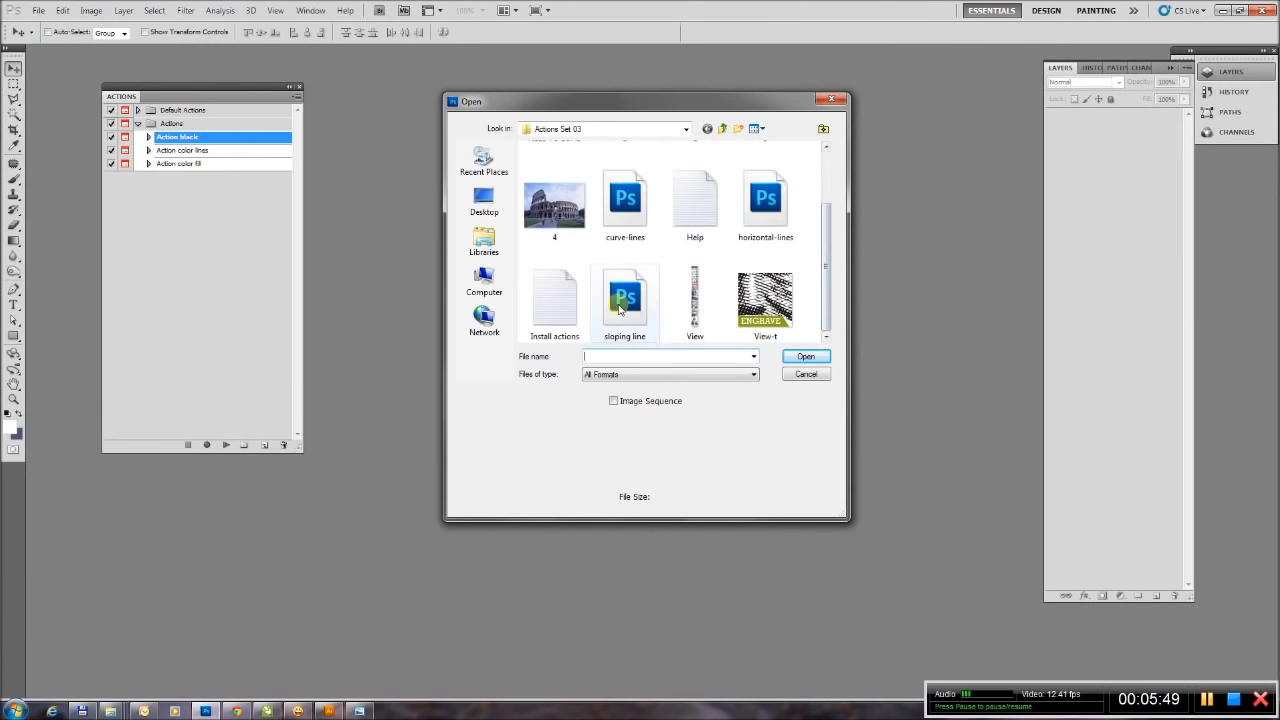
{"action": "left_click", "coordinate": [625, 300]}
{"action": "left_click", "coordinate": [812, 358]}
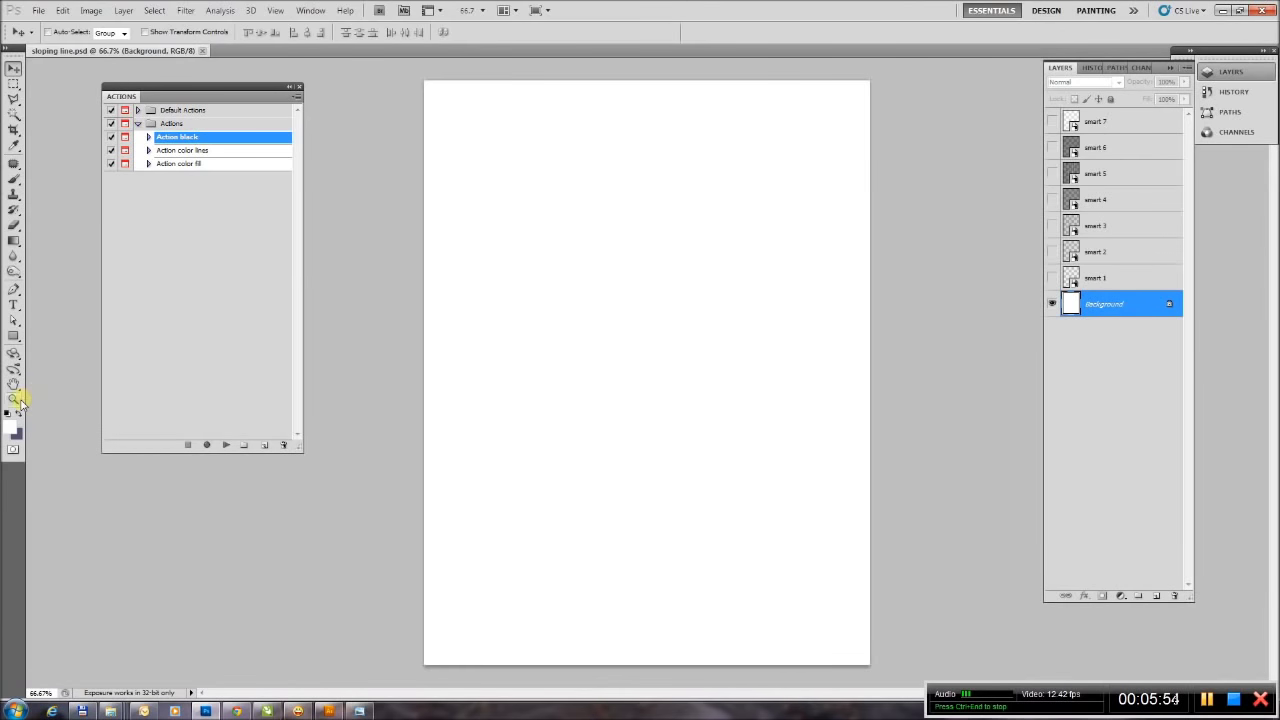
{"action": "left_click", "coordinate": [15, 398]}
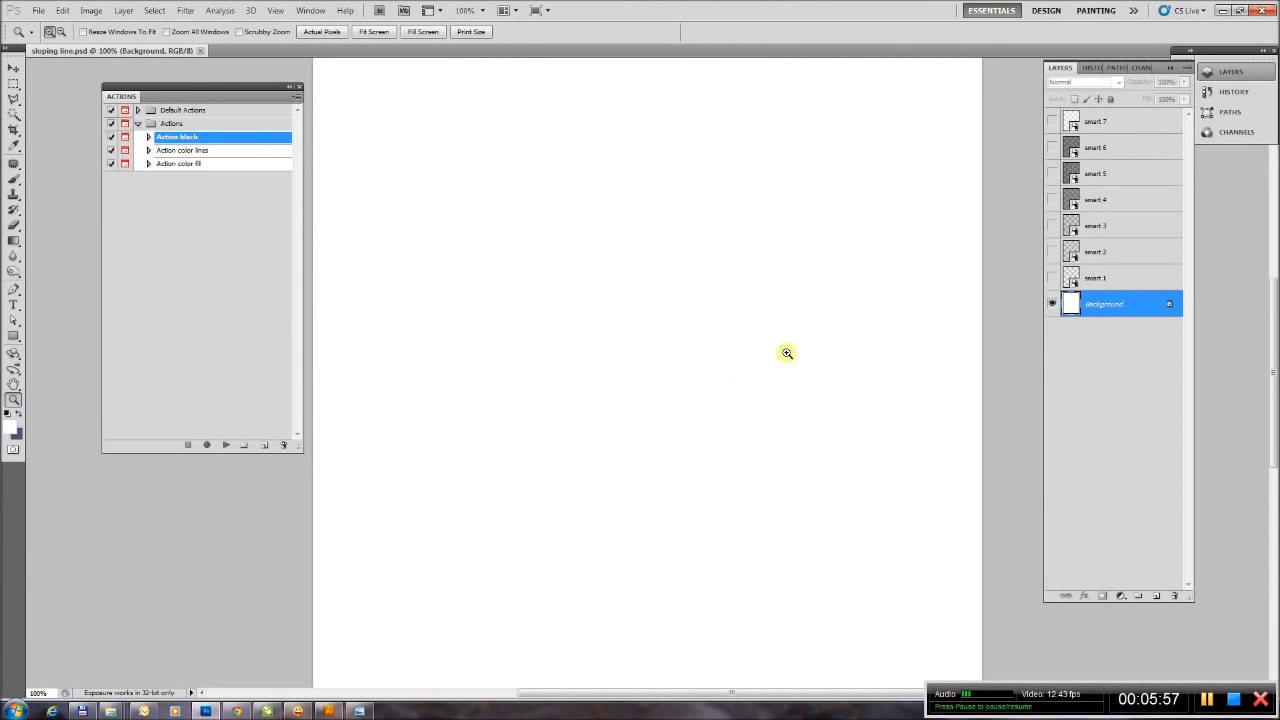
Paste the face photo and run Action black, darkening midtones with black 0, white 255.
{"action": "left_click", "coordinate": [61, 10]}
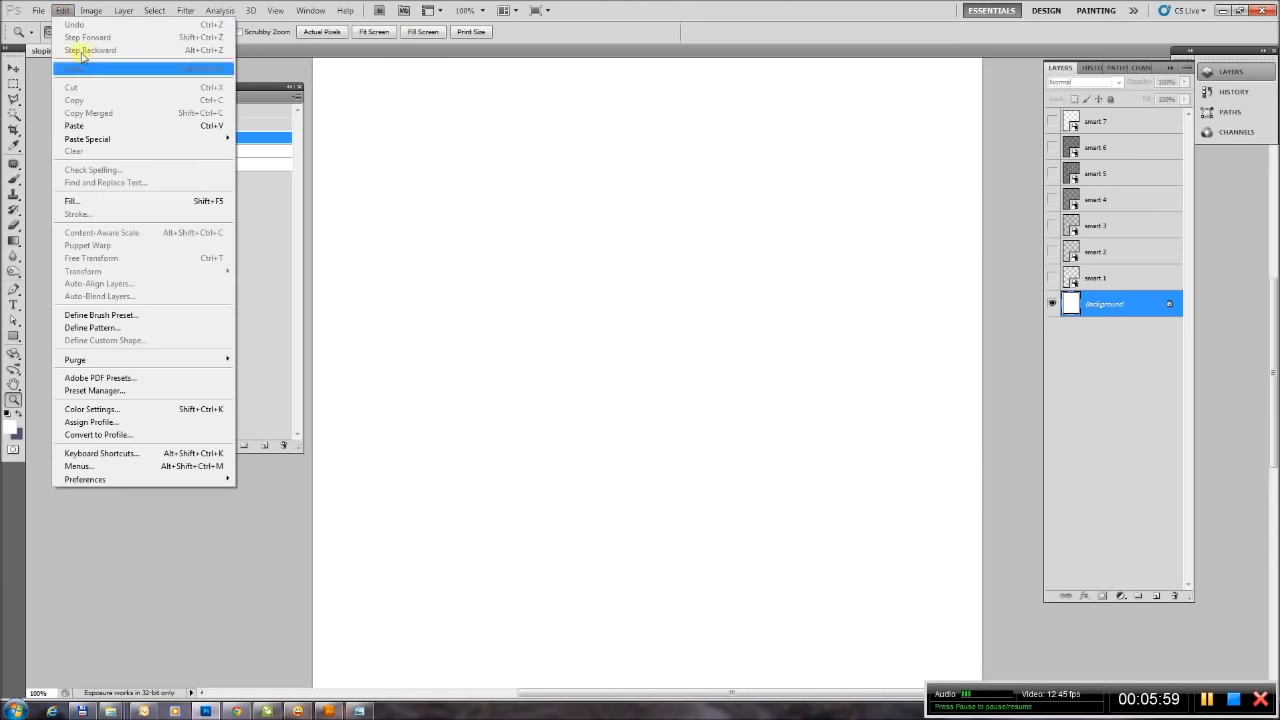
{"action": "left_click", "coordinate": [107, 127]}
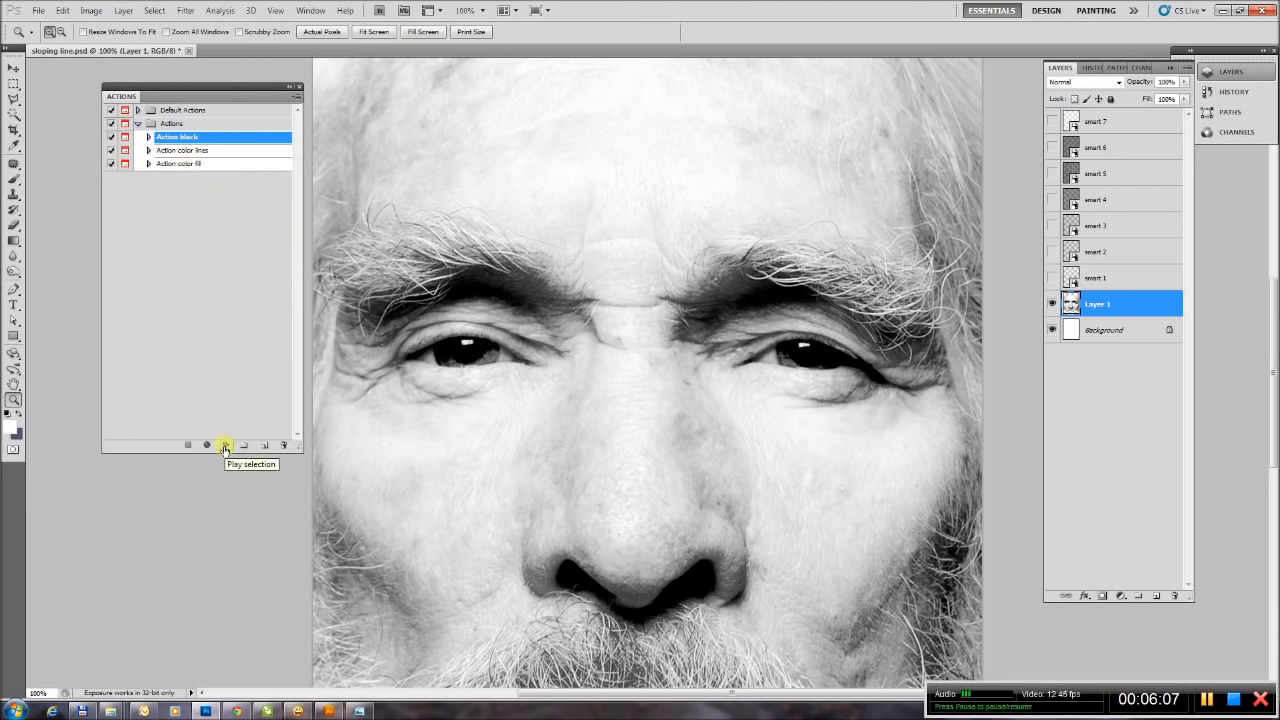
{"action": "left_click", "coordinate": [225, 445]}
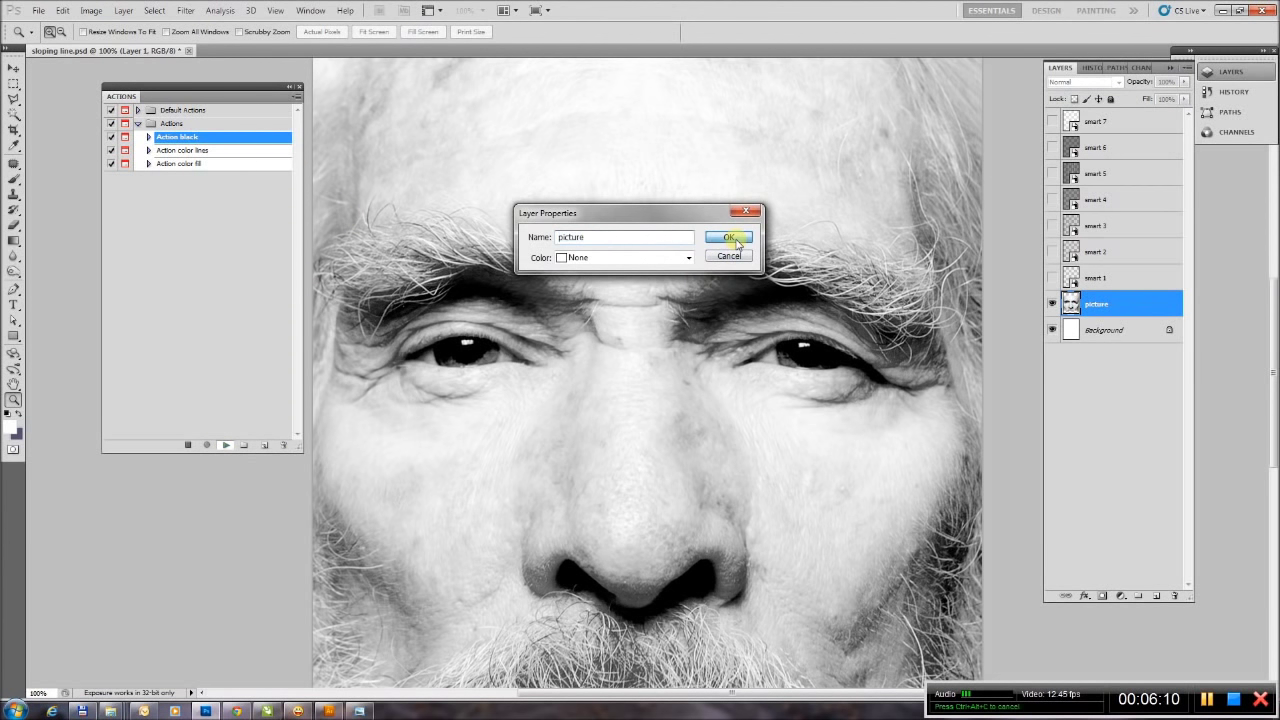
{"action": "left_click", "coordinate": [730, 233]}
{"action": "left_click_drag", "start_coordinate": [1003, 200], "coordinate": [1009, 211]}
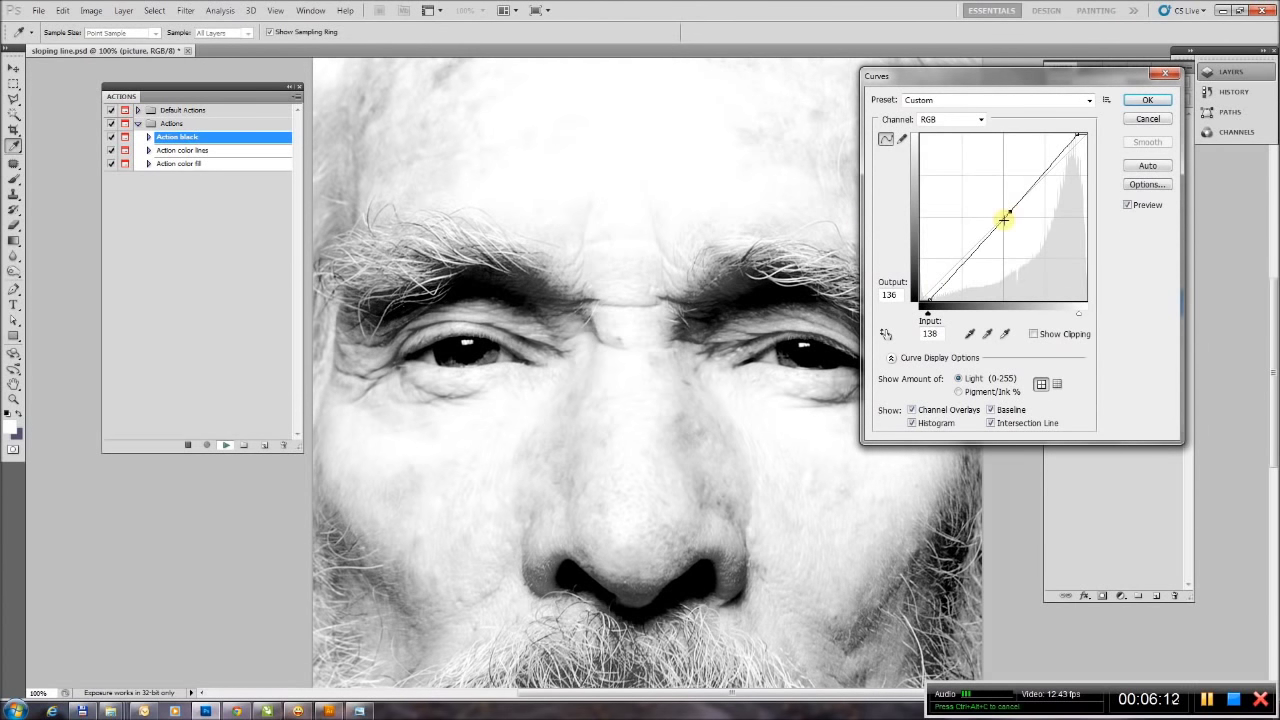
{"action": "left_click_drag", "start_coordinate": [930, 297], "coordinate": [910, 300]}
{"action": "left_click_drag", "start_coordinate": [1077, 135], "coordinate": [1085, 136]}
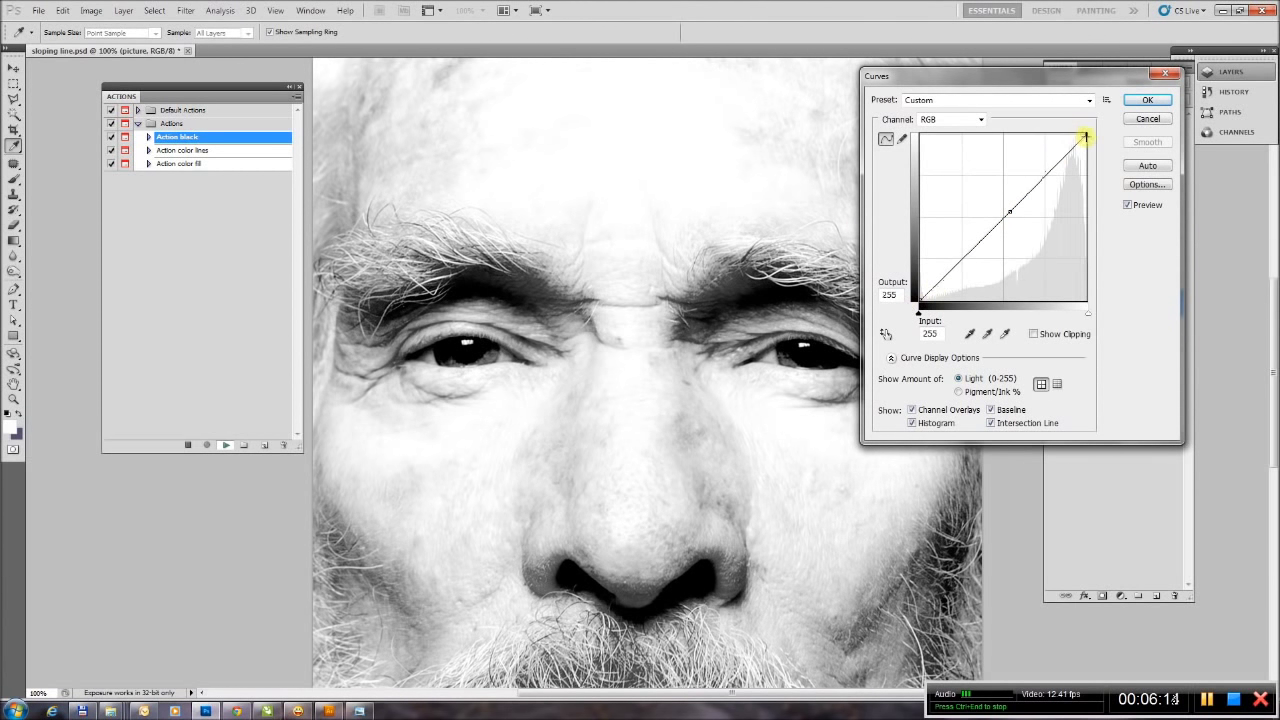
{"action": "left_click", "coordinate": [1156, 101]}
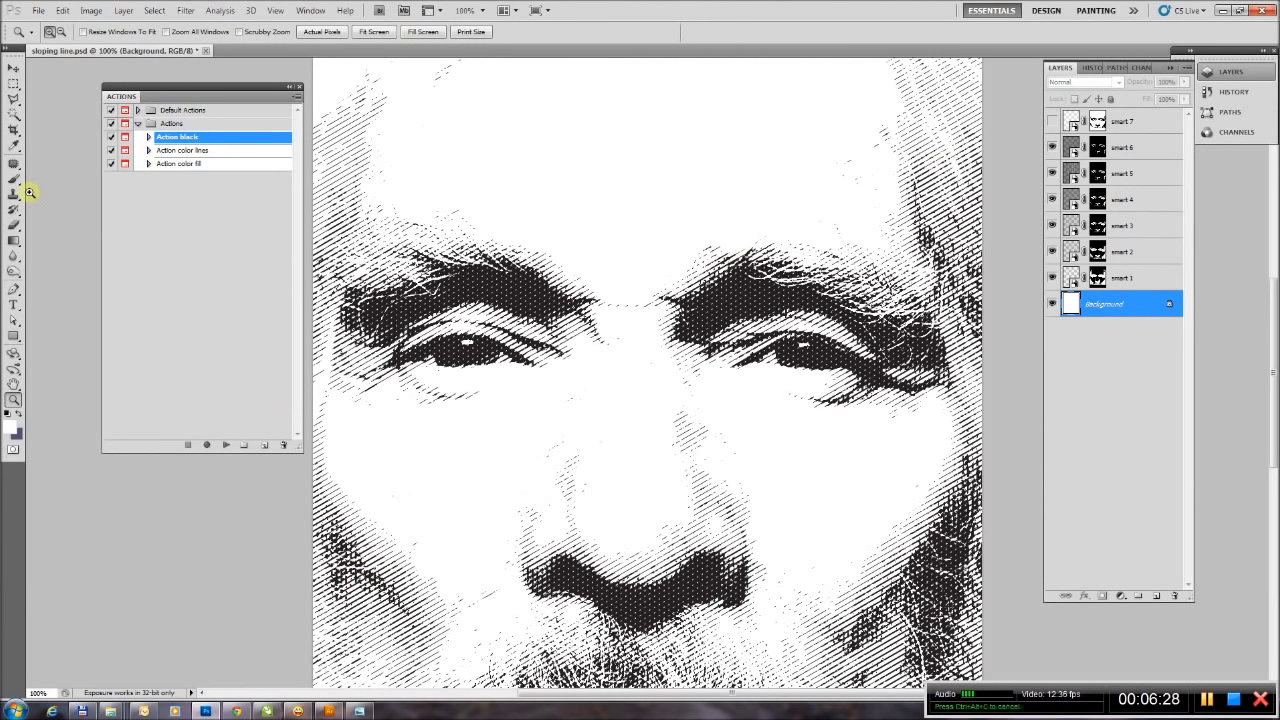
With the Hand tool, toggle visibility of smart 6, 1, 3, 4 and 5 hatch layers.
{"action": "left_click", "coordinate": [12, 372]}
{"action": "left_click", "coordinate": [14, 386]}
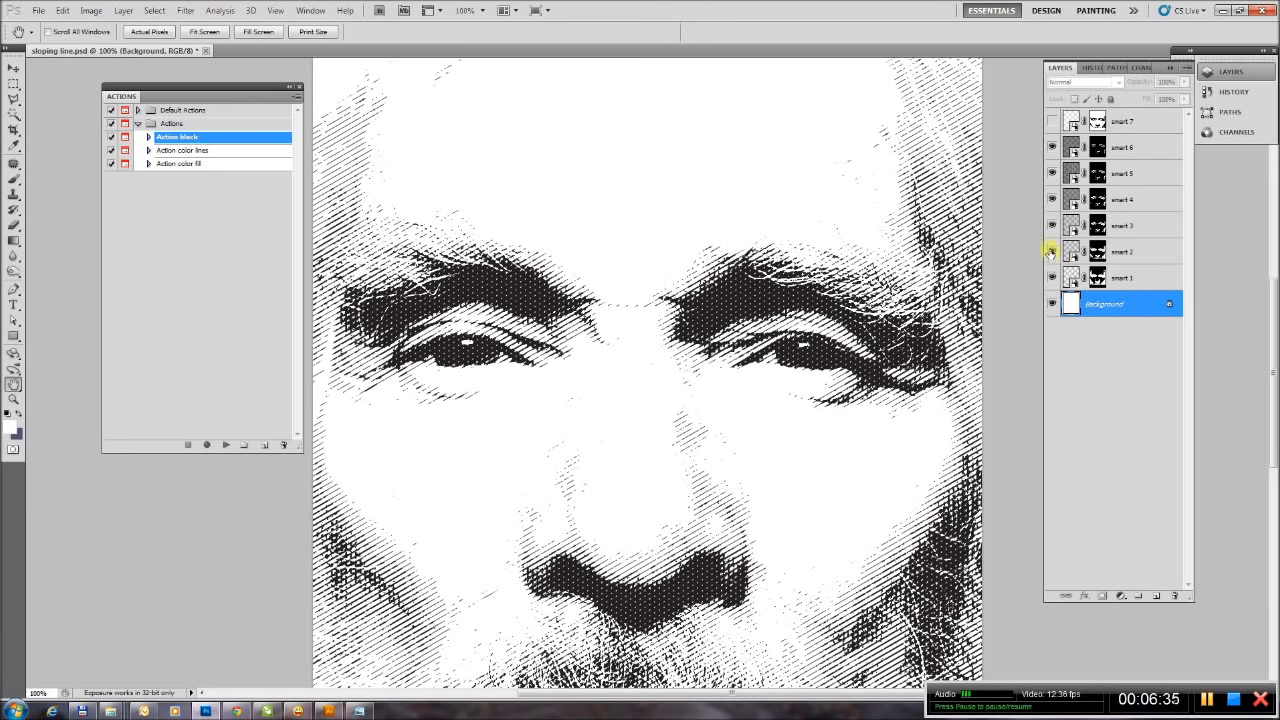
{"action": "left_click", "coordinate": [1050, 148]}
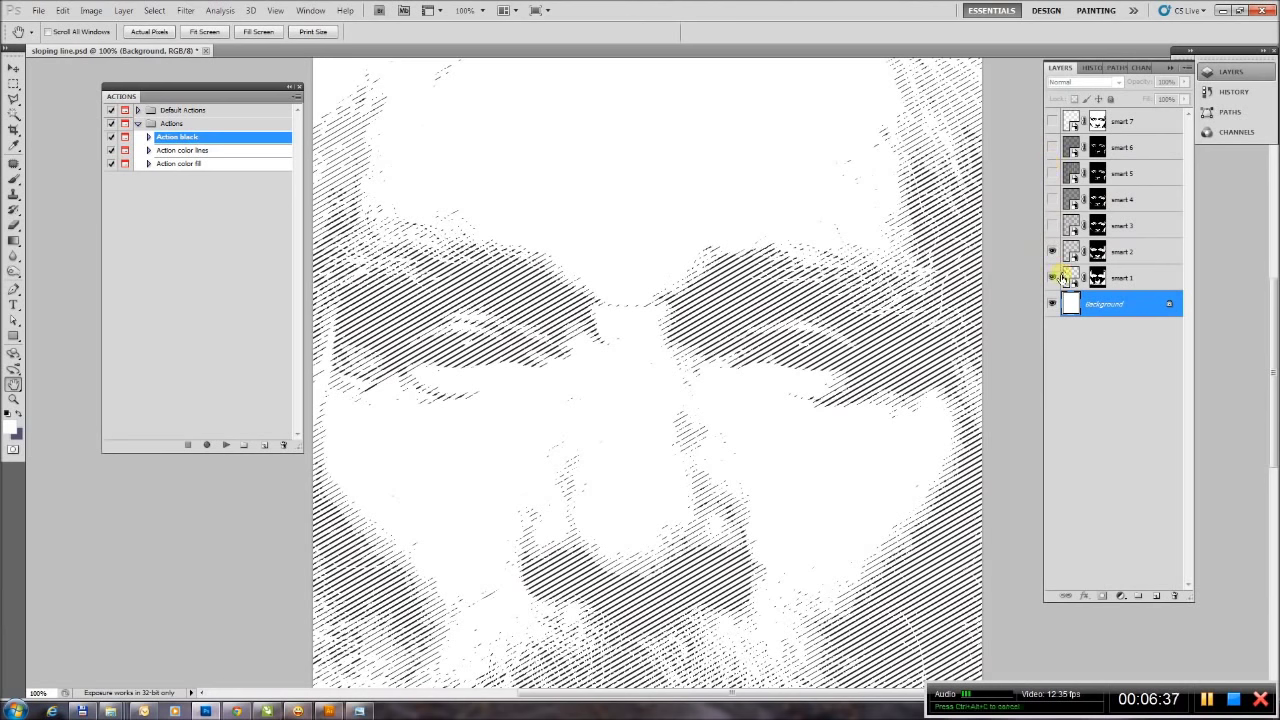
{"action": "left_click", "coordinate": [1052, 278]}
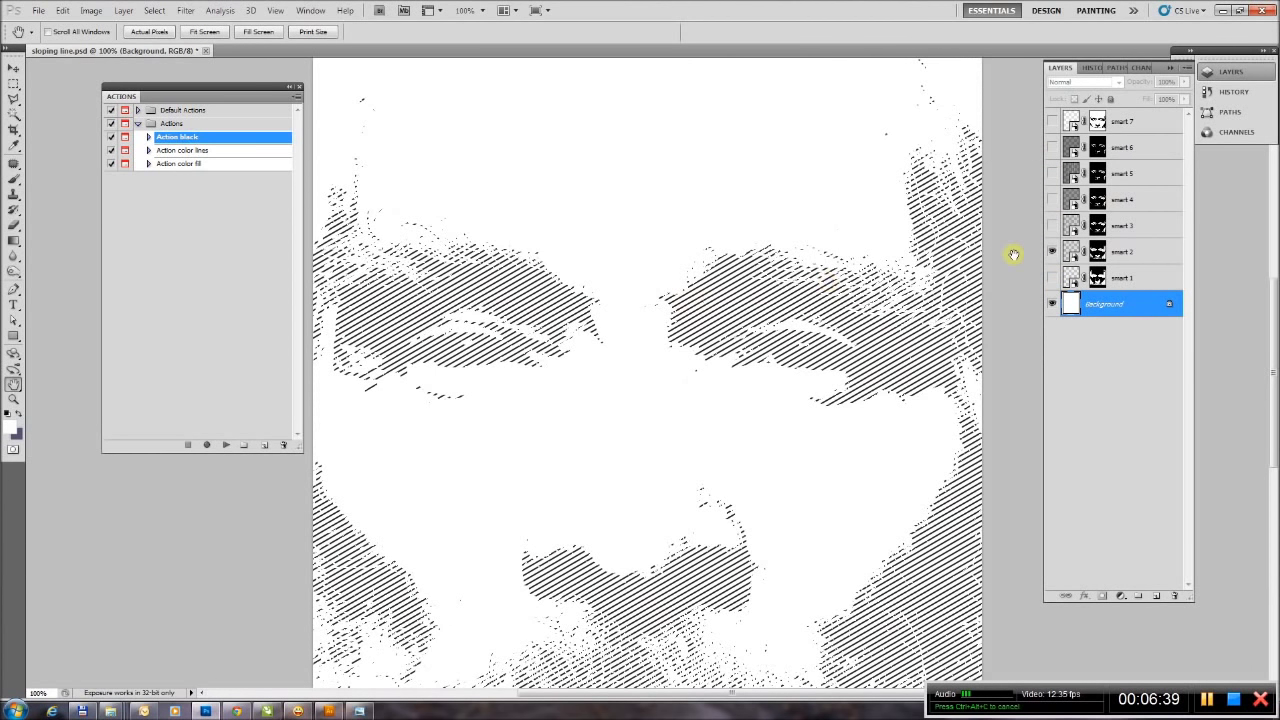
{"action": "left_click", "coordinate": [1053, 226]}
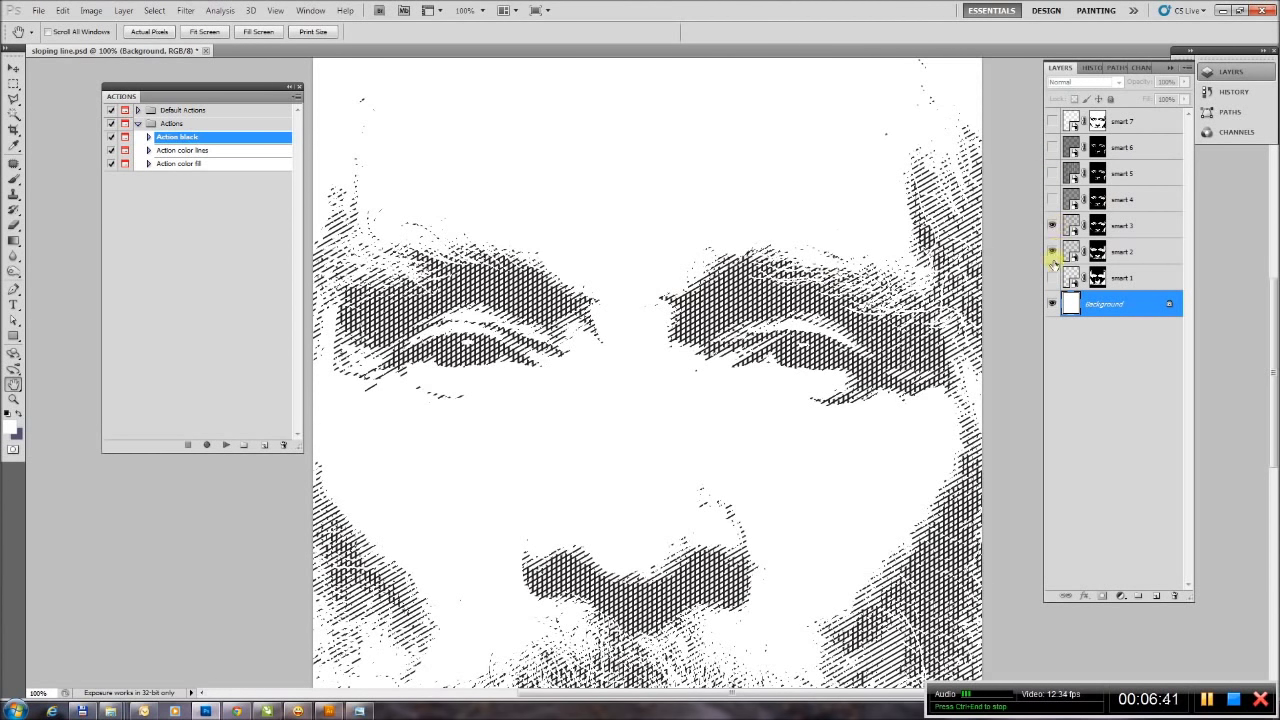
{"action": "left_click", "coordinate": [1052, 278]}
{"action": "left_click", "coordinate": [1052, 200]}
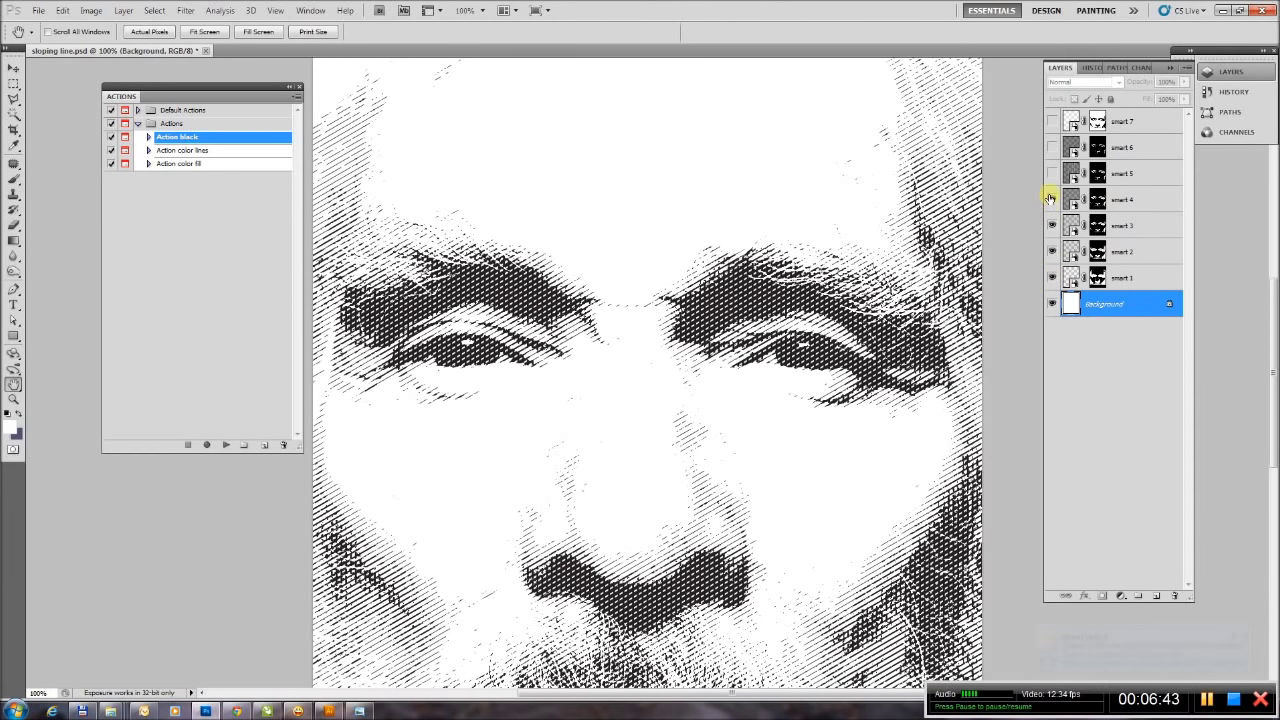
{"action": "left_click", "coordinate": [1051, 175]}
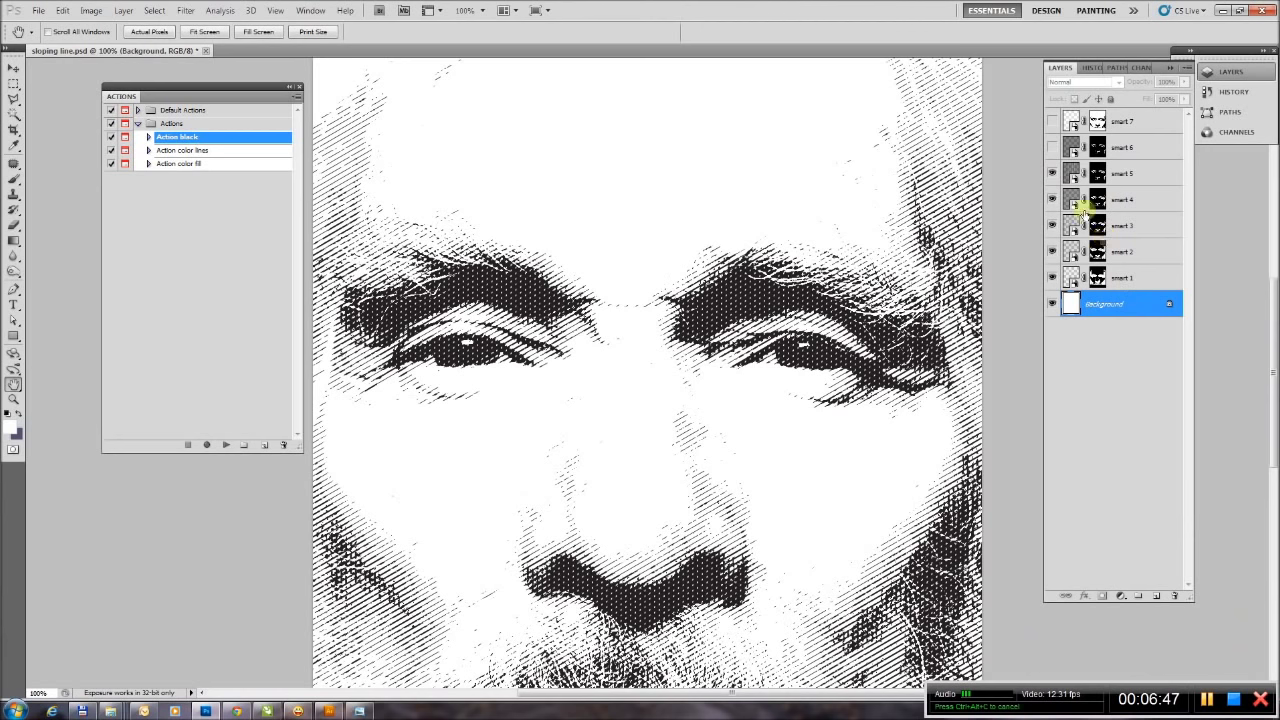
Compare the smart 6 and smart 7 hatching, then close the sloping line document.
{"action": "left_click", "coordinate": [1052, 148]}
{"action": "left_click", "coordinate": [1052, 121]}
{"action": "left_click", "coordinate": [1052, 121]}
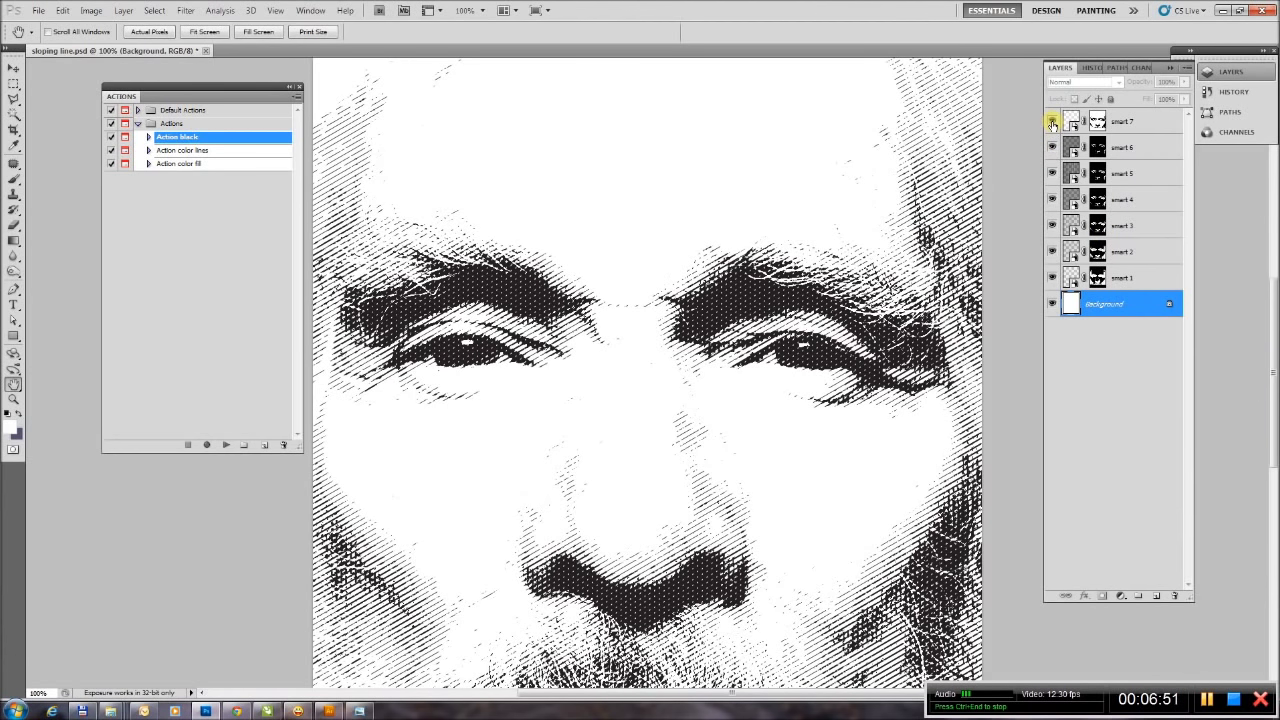
{"action": "left_click", "coordinate": [1052, 121]}
{"action": "left_click", "coordinate": [1052, 122]}
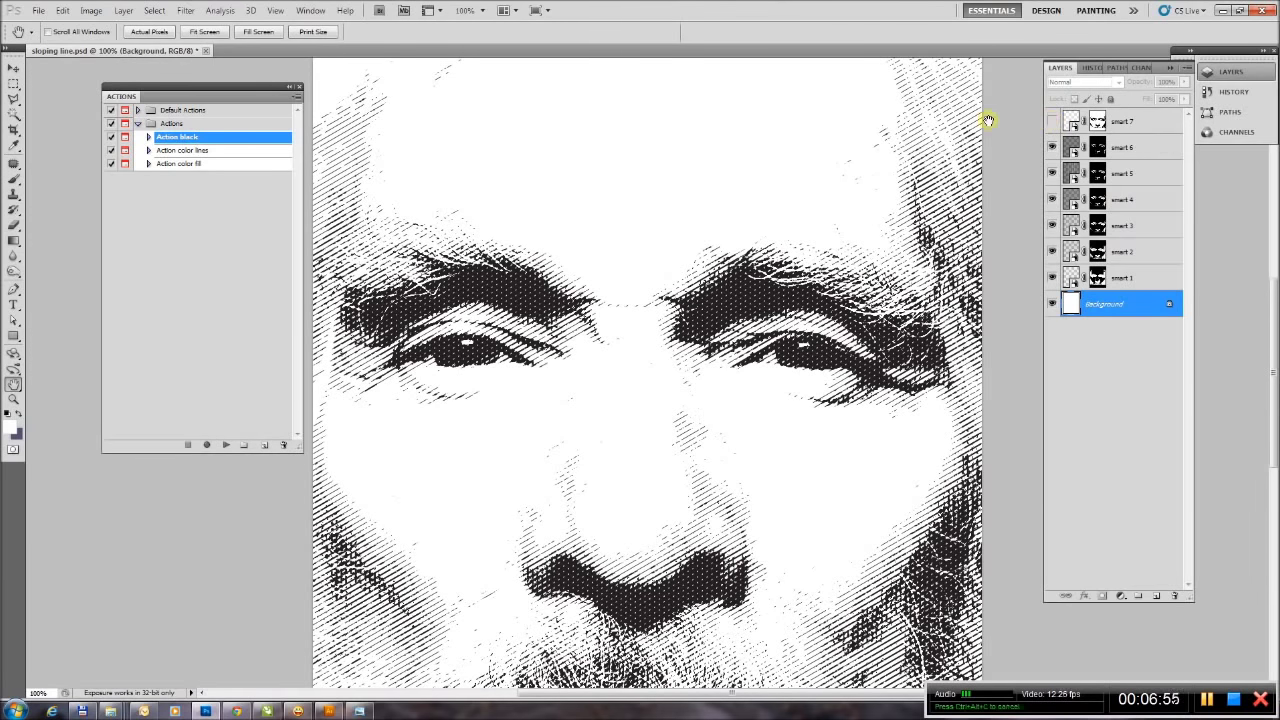
{"action": "left_click", "coordinate": [205, 51]}
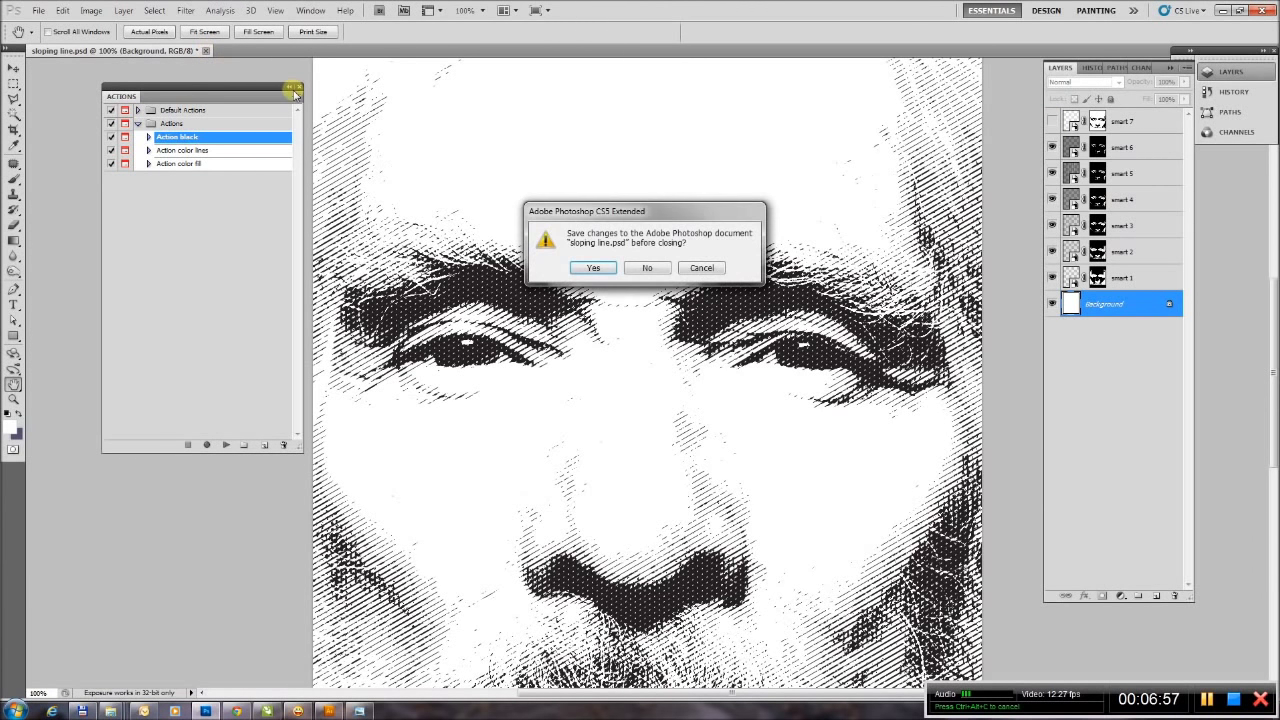
Dismiss the save prompt and open the curve-lines.psd template.
{"action": "left_click", "coordinate": [647, 268]}
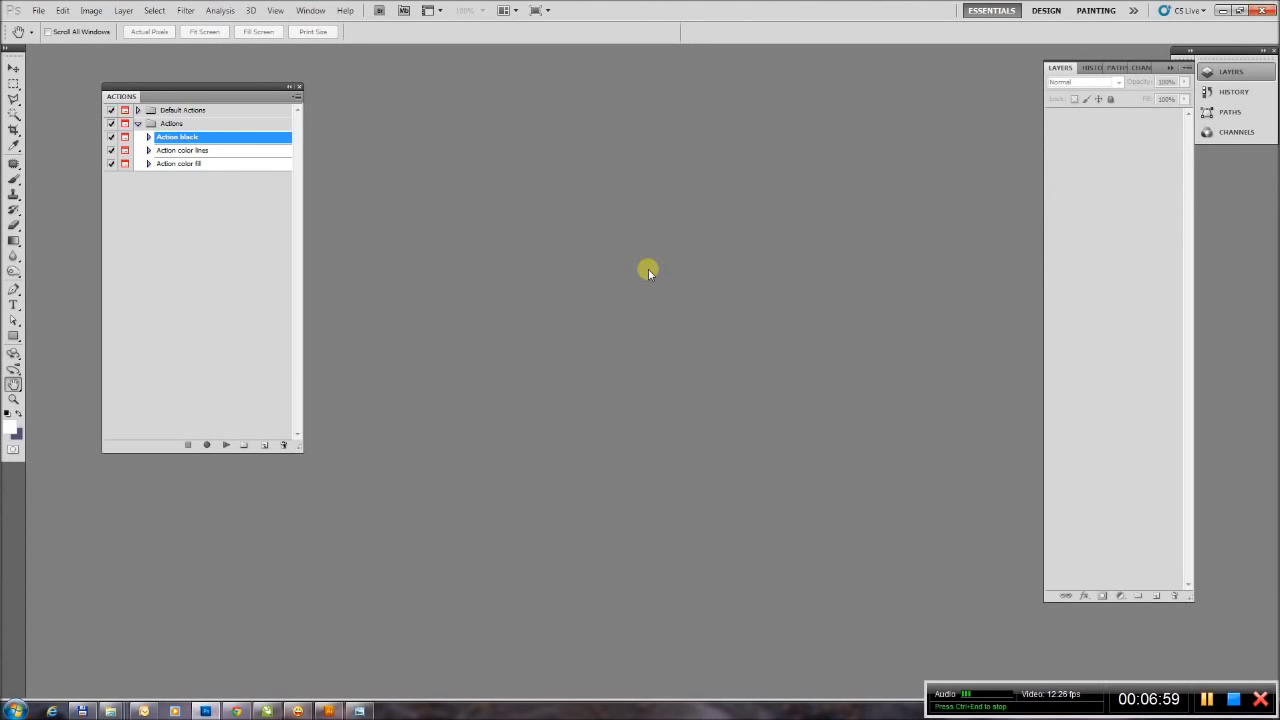
{"action": "key", "text": "ctrl+o"}
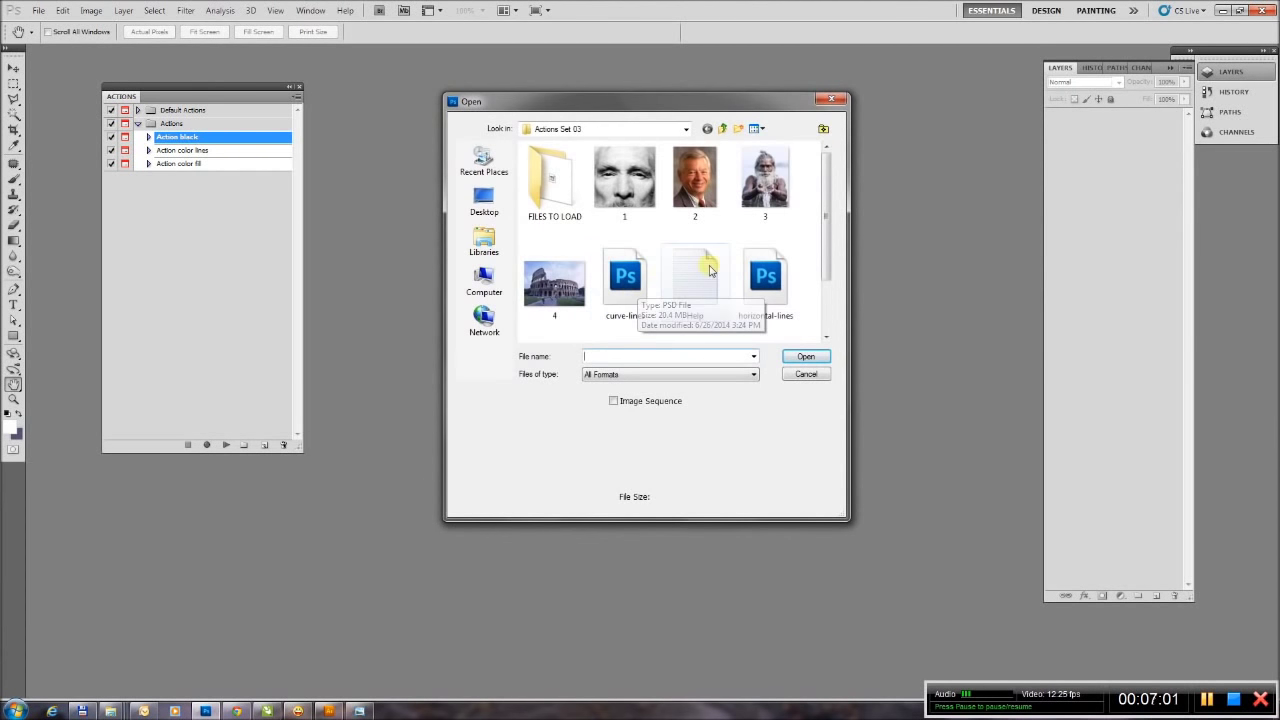
{"action": "left_click_drag", "start_coordinate": [826, 226], "coordinate": [826, 276]}
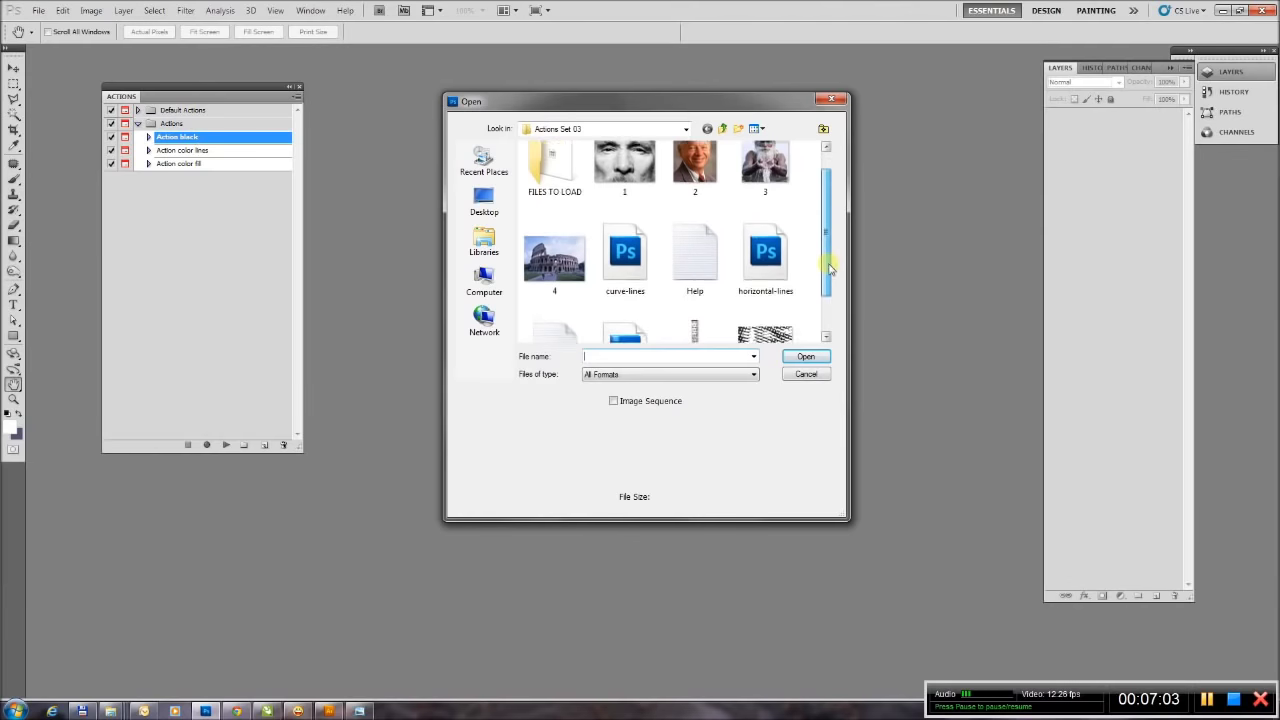
{"action": "double_click", "coordinate": [640, 212]}
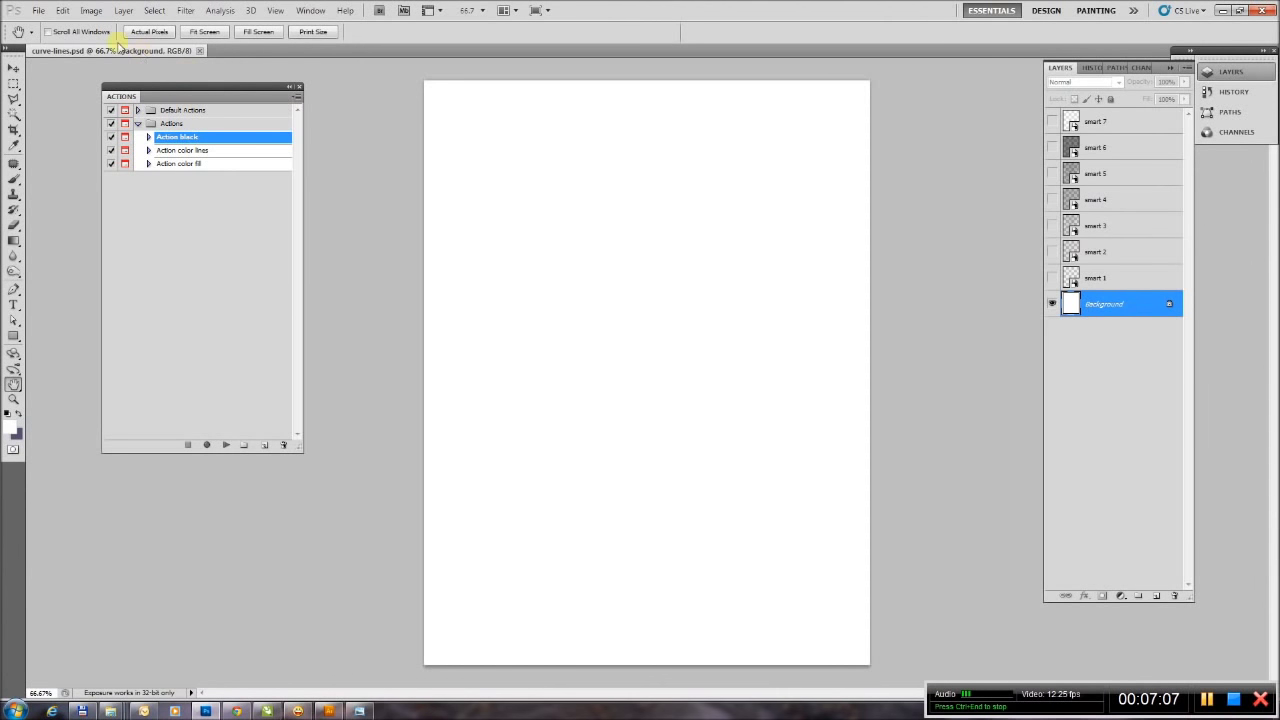
Open the portrait photo 2.jpg.
{"action": "left_click", "coordinate": [38, 11]}
{"action": "left_click", "coordinate": [55, 37]}
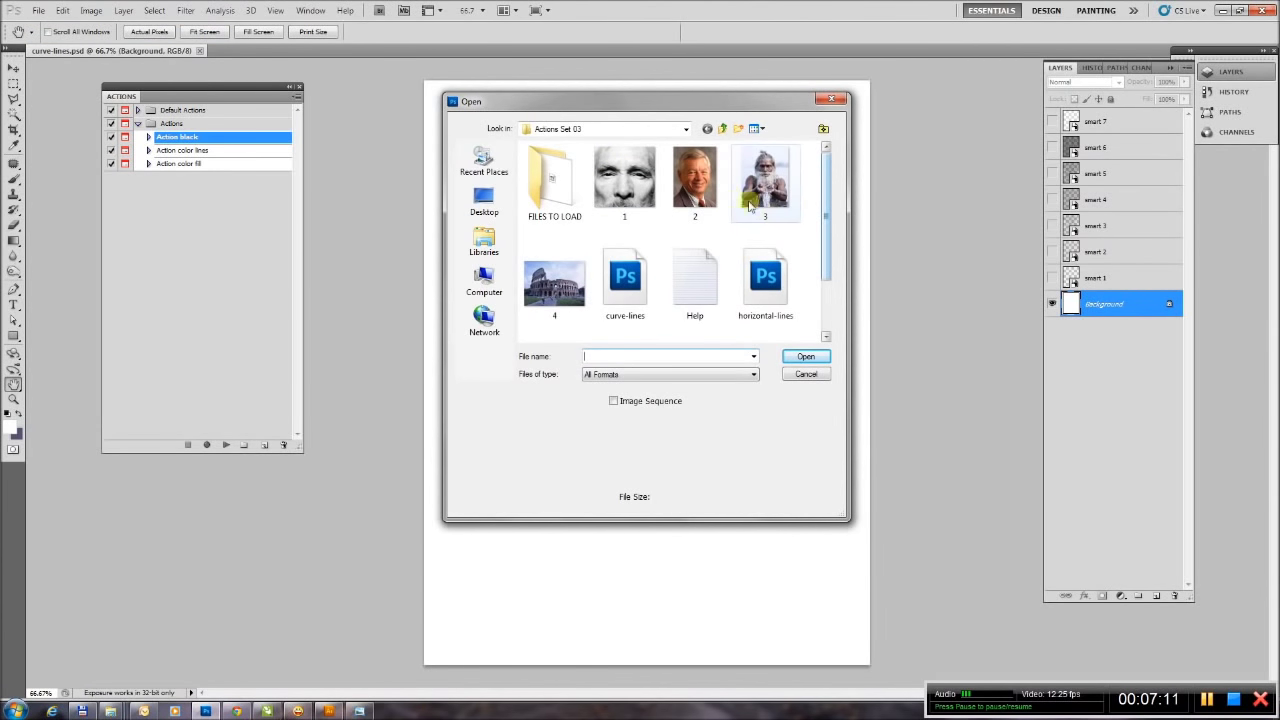
{"action": "left_click", "coordinate": [708, 186]}
{"action": "double_click", "coordinate": [708, 186]}
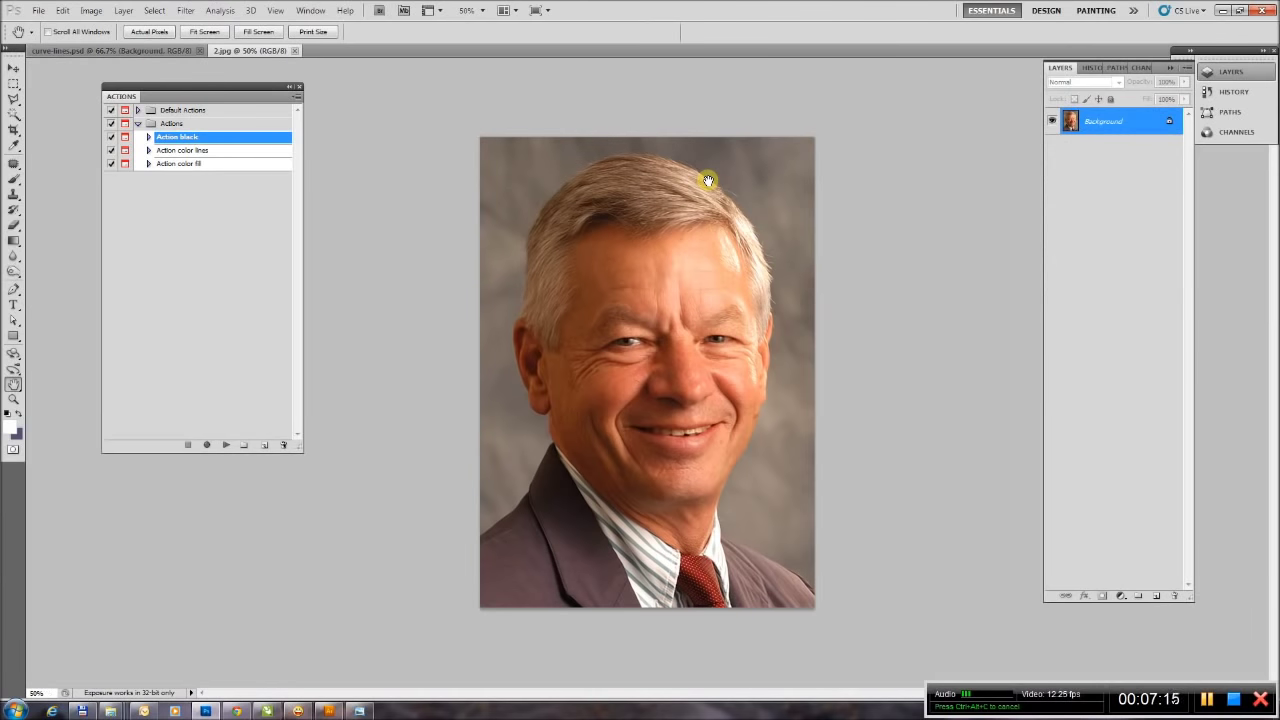
Select all of 2.jpg, copy it, and close the photo.
{"action": "left_click", "coordinate": [57, 12]}
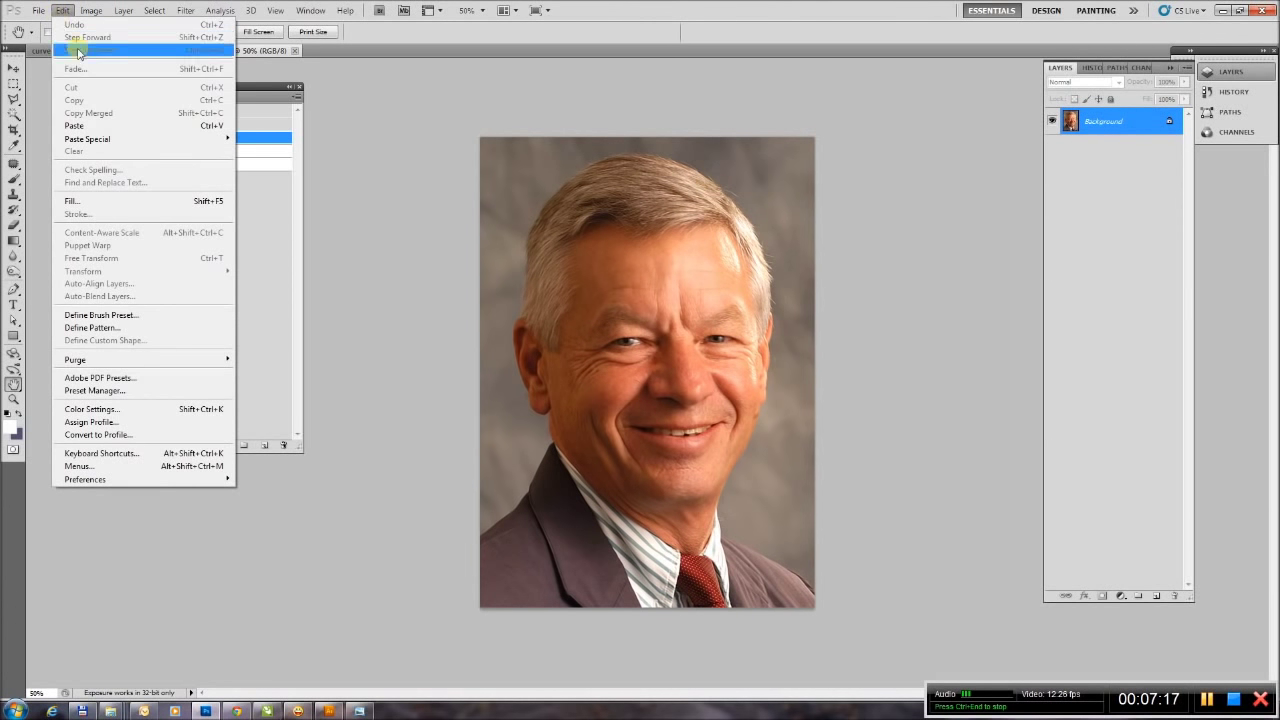
{"action": "mouse_move", "coordinate": [154, 10]}
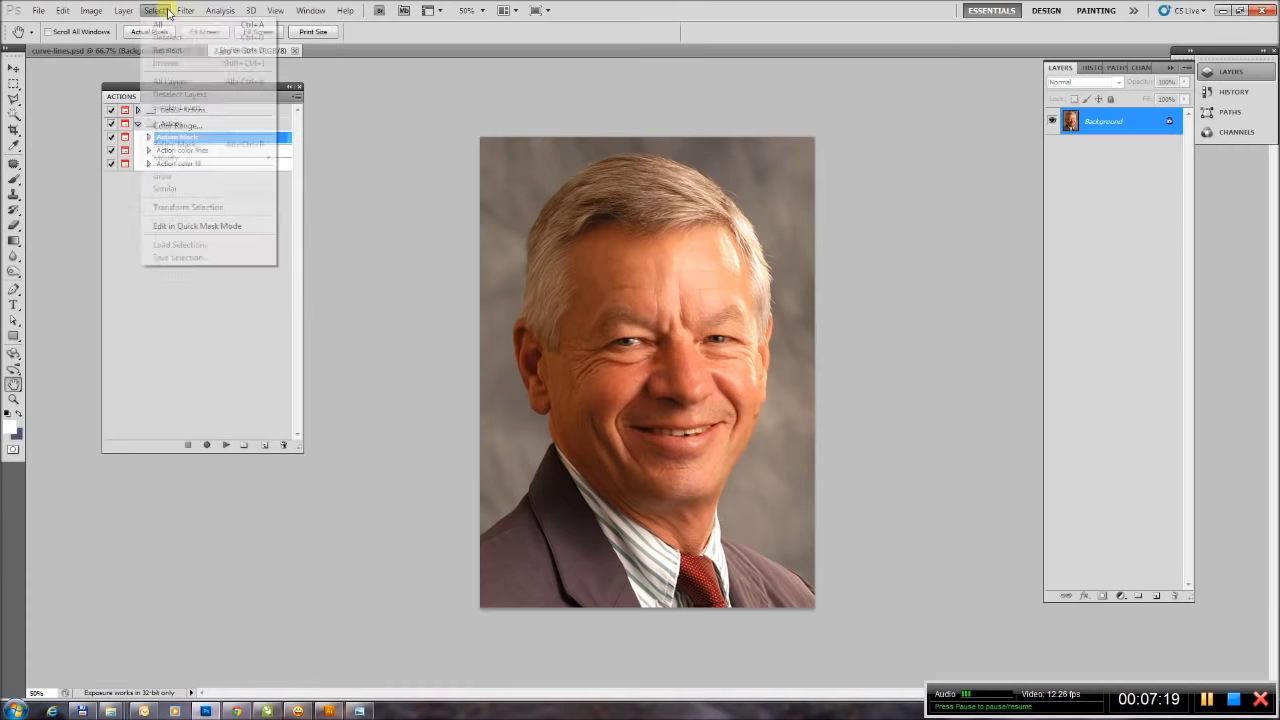
{"action": "left_click", "coordinate": [181, 27]}
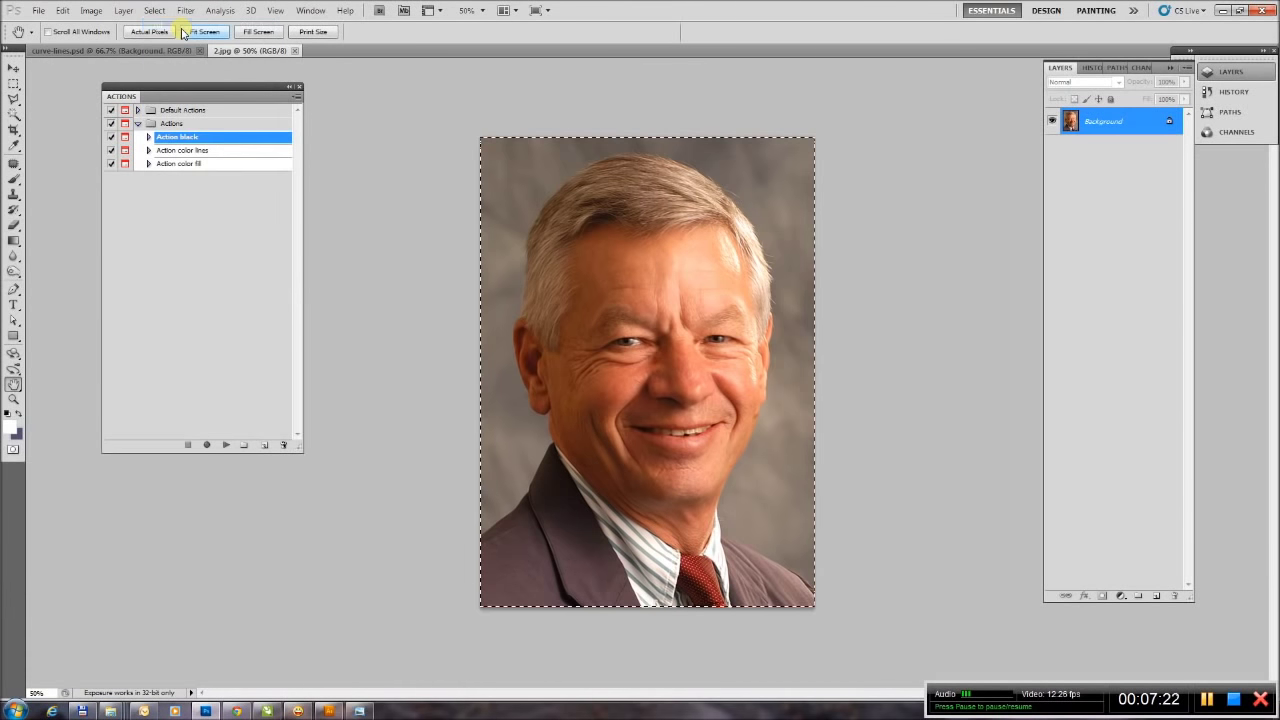
{"action": "left_click", "coordinate": [63, 11]}
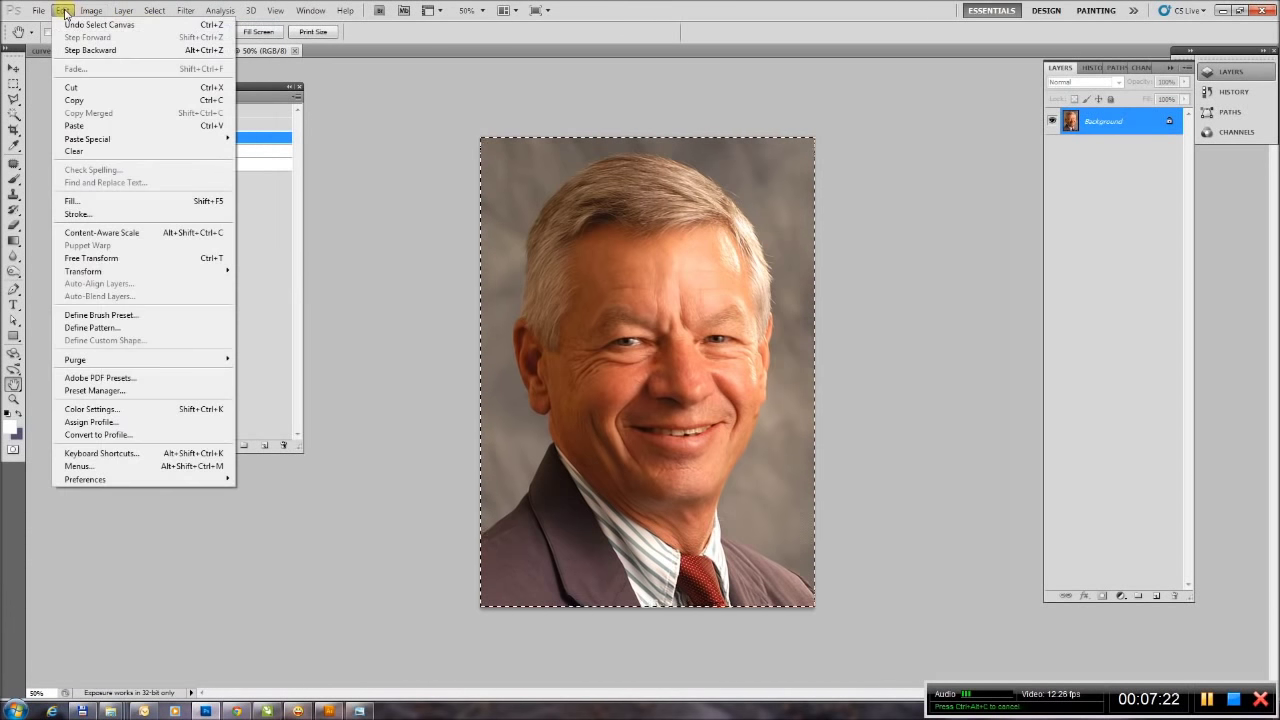
{"action": "left_click", "coordinate": [94, 100]}
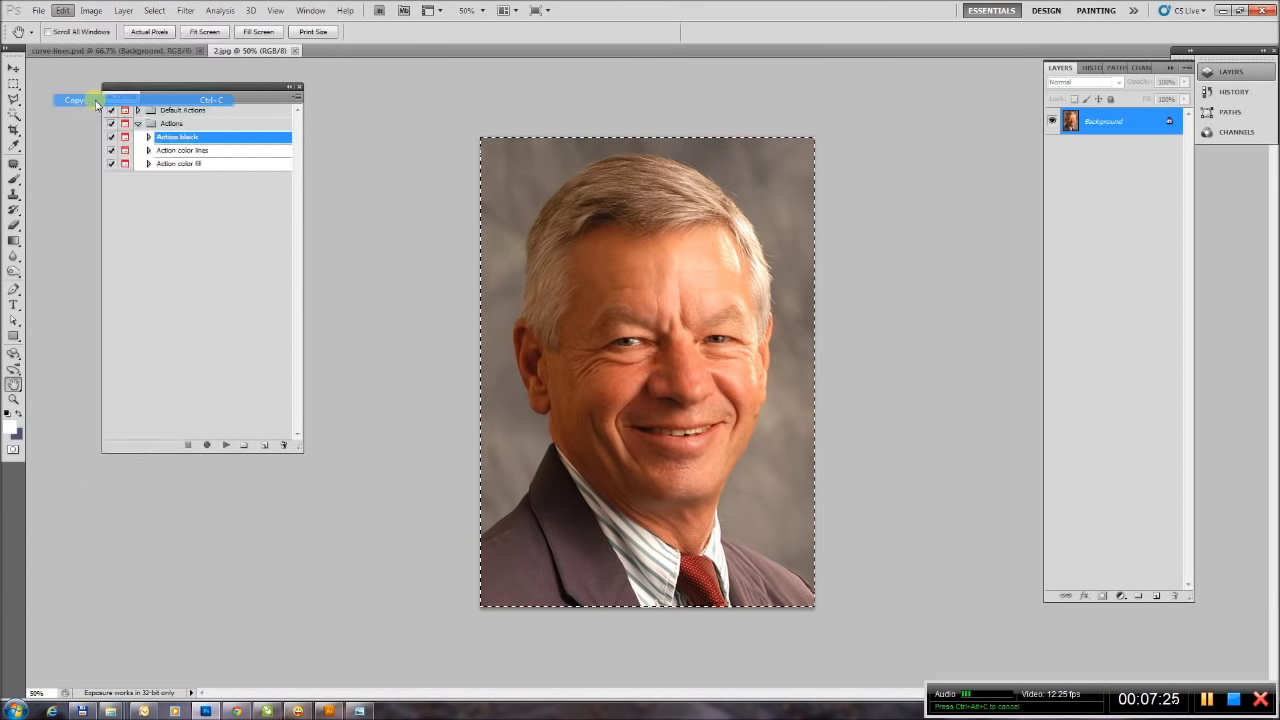
{"action": "left_click", "coordinate": [294, 51]}
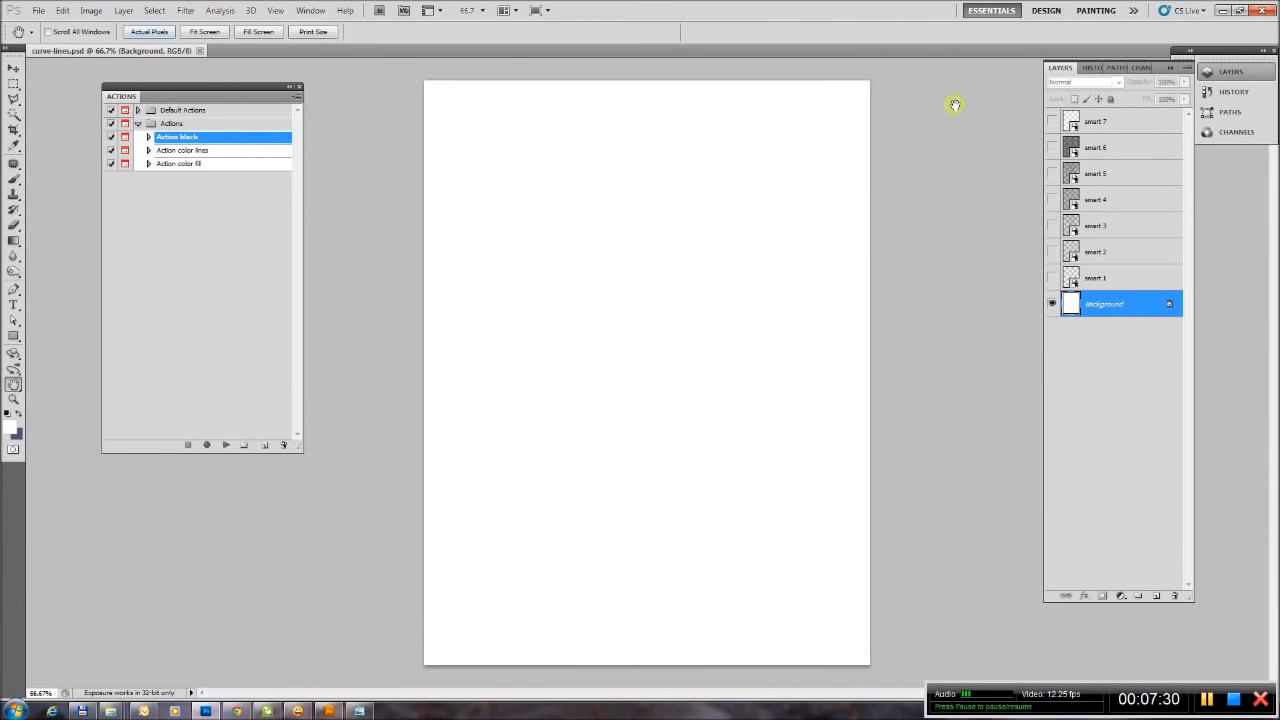
Select the Background layer and paste the portrait above it.
{"action": "left_click", "coordinate": [1085, 123]}
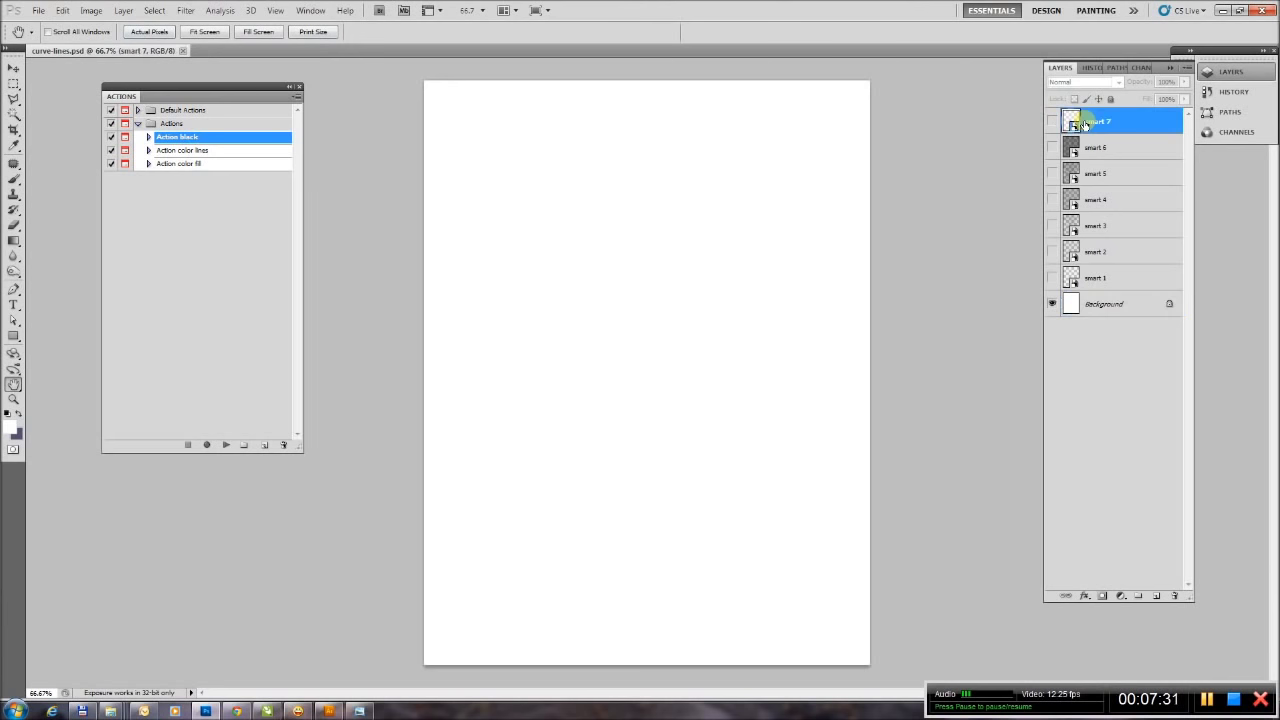
{"action": "left_click", "coordinate": [1103, 303]}
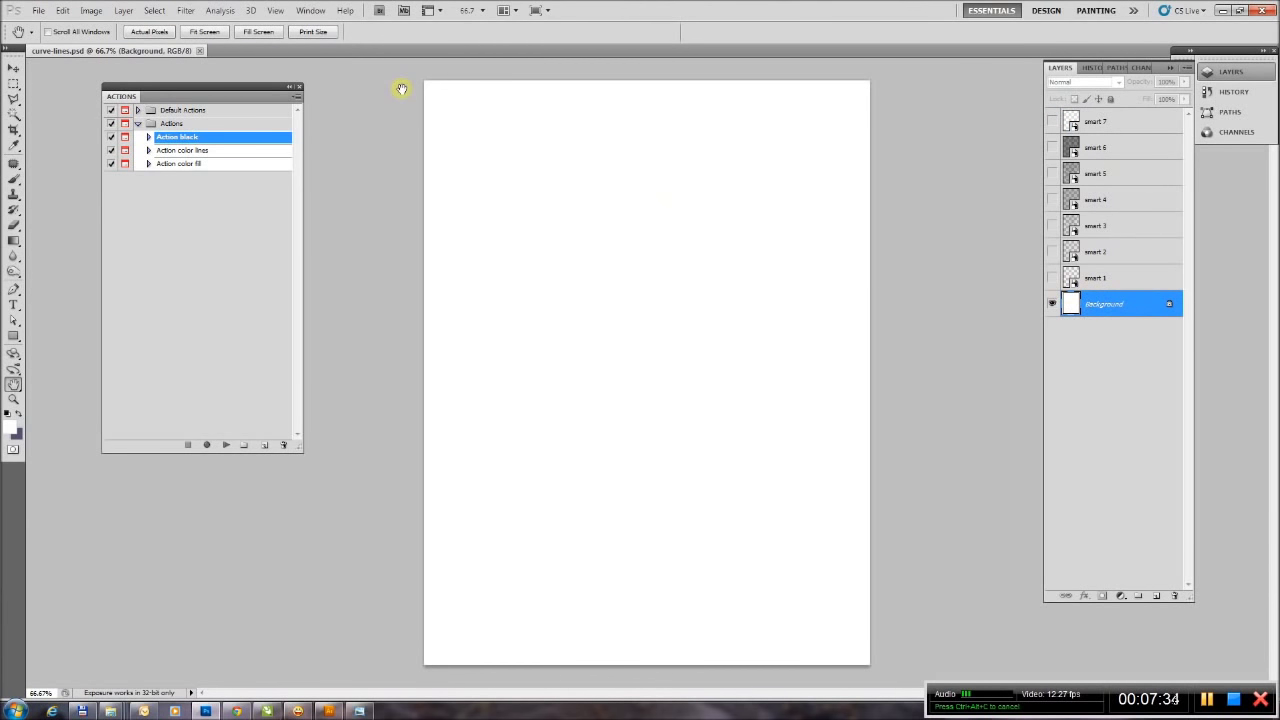
{"action": "left_click", "coordinate": [62, 10]}
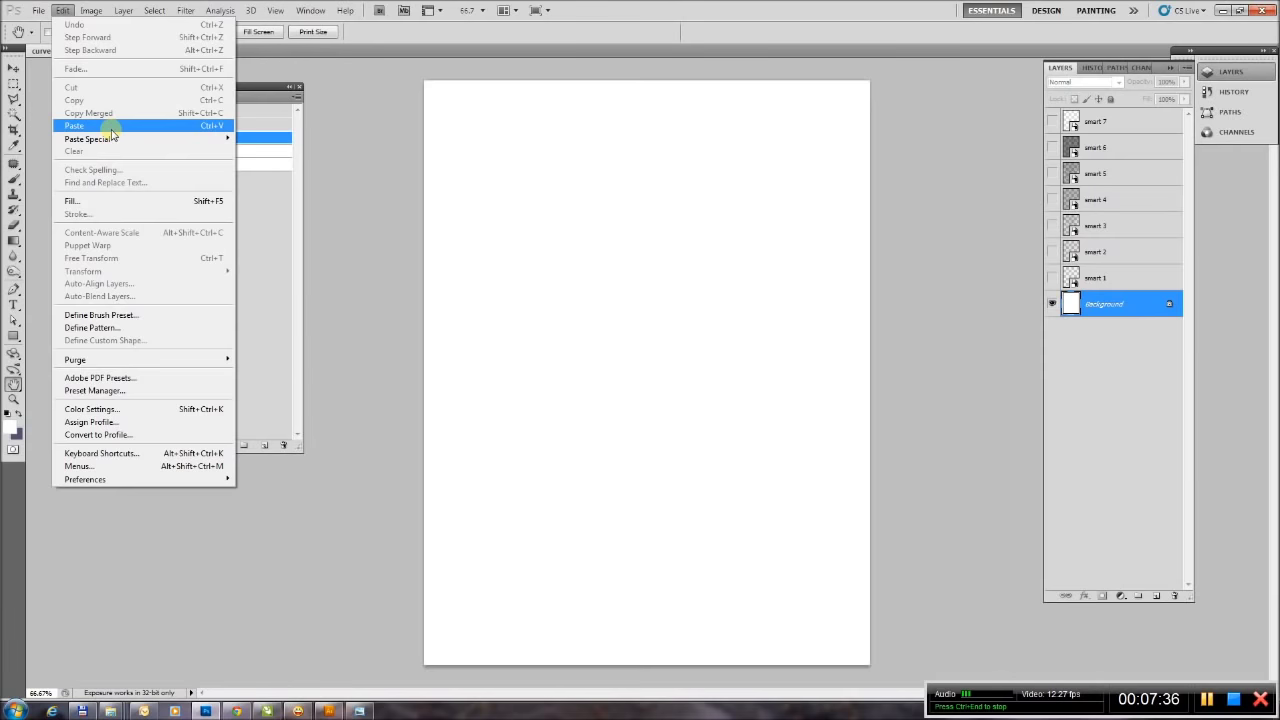
{"action": "left_click", "coordinate": [112, 127]}
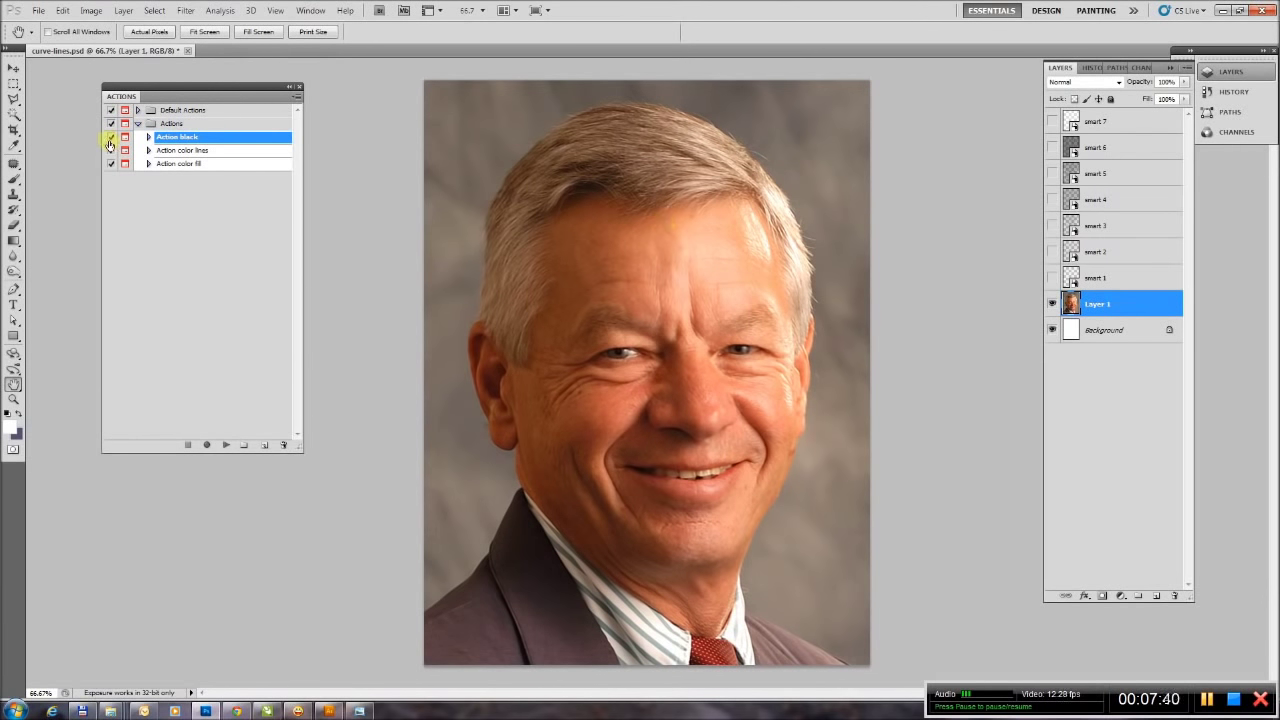
Run the Action color lines action, keeping the layer name 'picture'.
{"action": "left_click", "coordinate": [195, 151]}
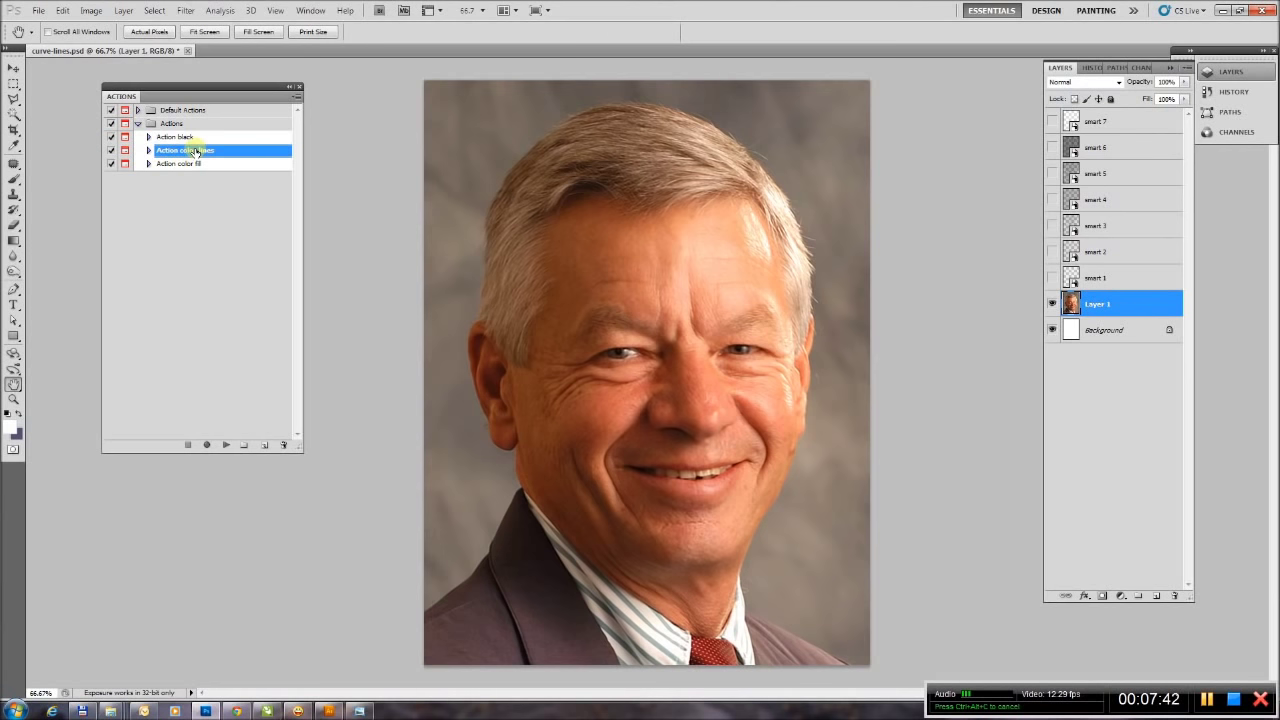
{"action": "left_click", "coordinate": [148, 150]}
{"action": "left_click", "coordinate": [148, 150]}
{"action": "left_click", "coordinate": [228, 445]}
{"action": "left_click", "coordinate": [744, 240]}
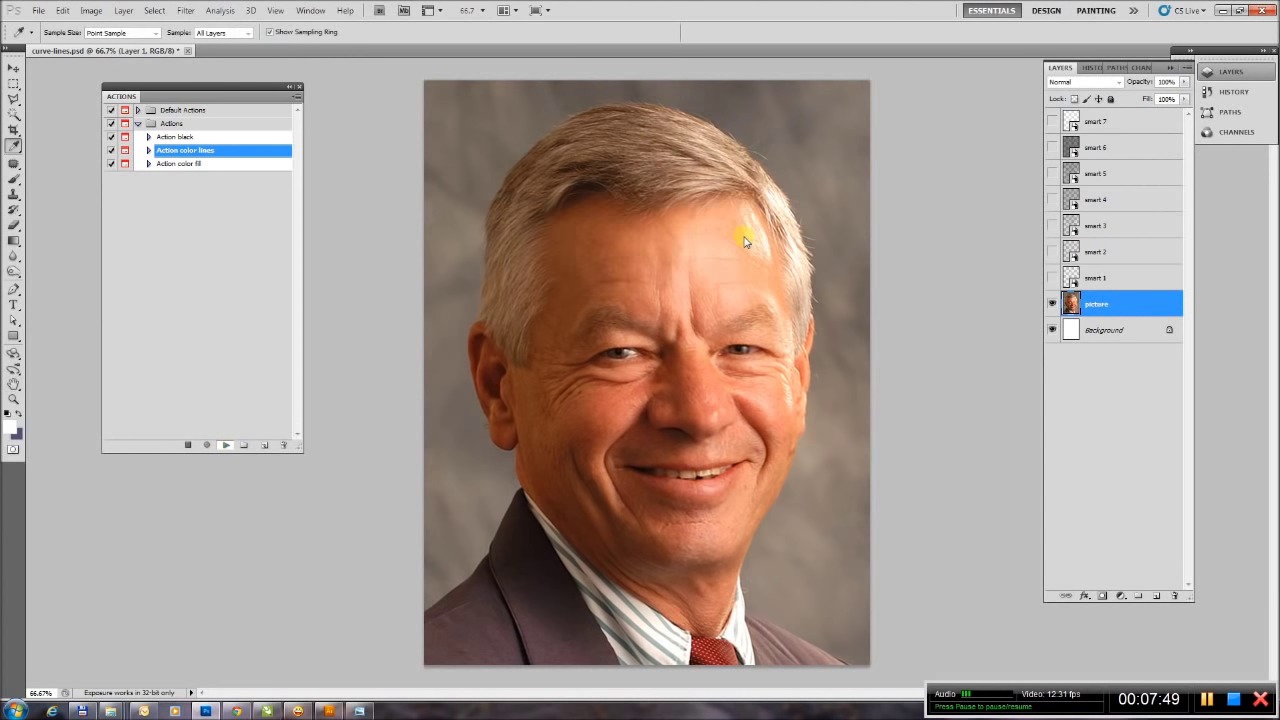
Darken the midtones and adjust the Green channel curve, then confirm Curves.
{"action": "left_click_drag", "start_coordinate": [1005, 195], "coordinate": [1015, 212]}
{"action": "left_click", "coordinate": [980, 119]}
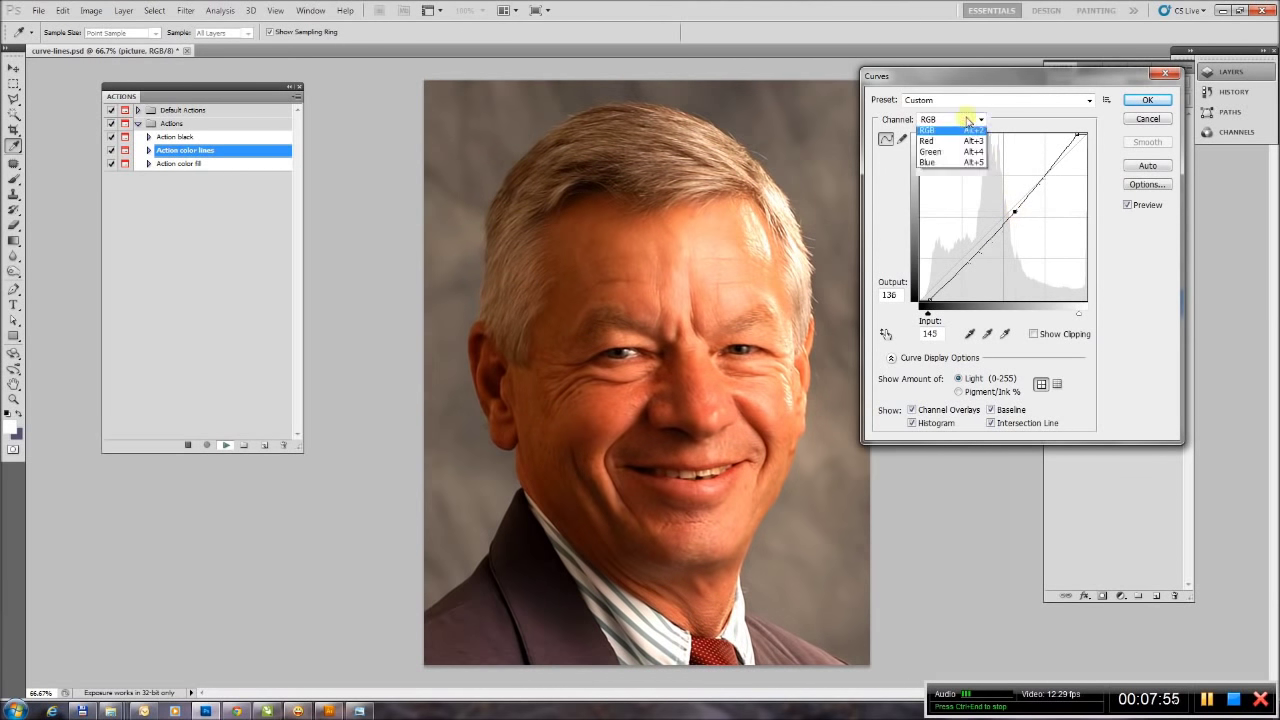
{"action": "left_click", "coordinate": [958, 154]}
{"action": "mouse_move", "coordinate": [1006, 206]}
{"action": "left_mouse_down"}
{"action": "mouse_move", "coordinate": [1019, 220]}
{"action": "mouse_move", "coordinate": [1001, 195]}
{"action": "left_mouse_up"}
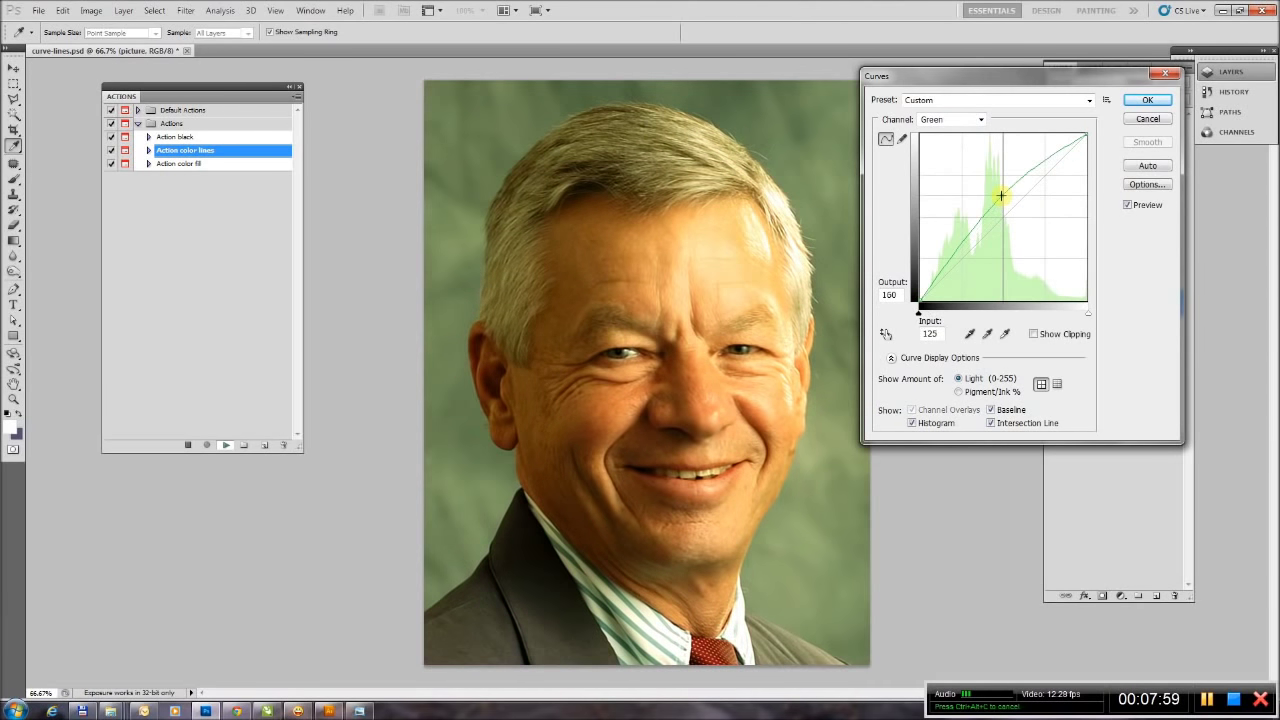
{"action": "left_click_drag", "start_coordinate": [1001, 195], "coordinate": [1004, 210]}
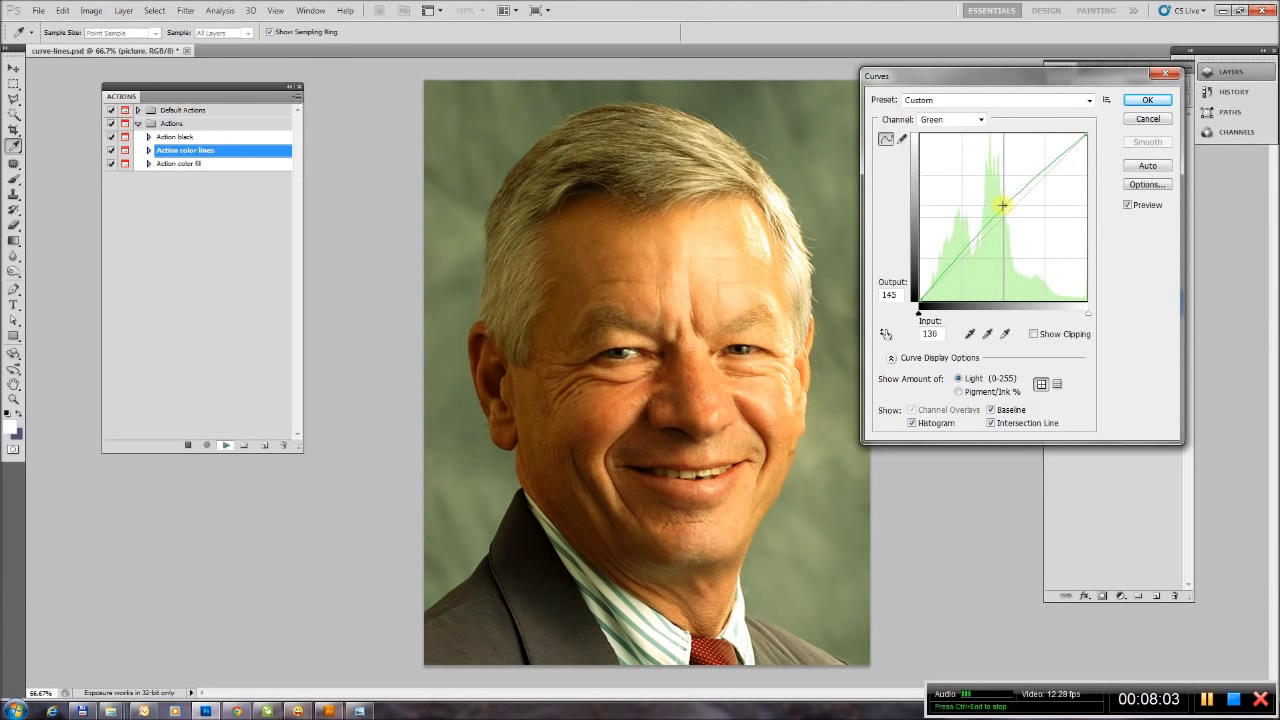
{"action": "left_click", "coordinate": [1150, 100]}
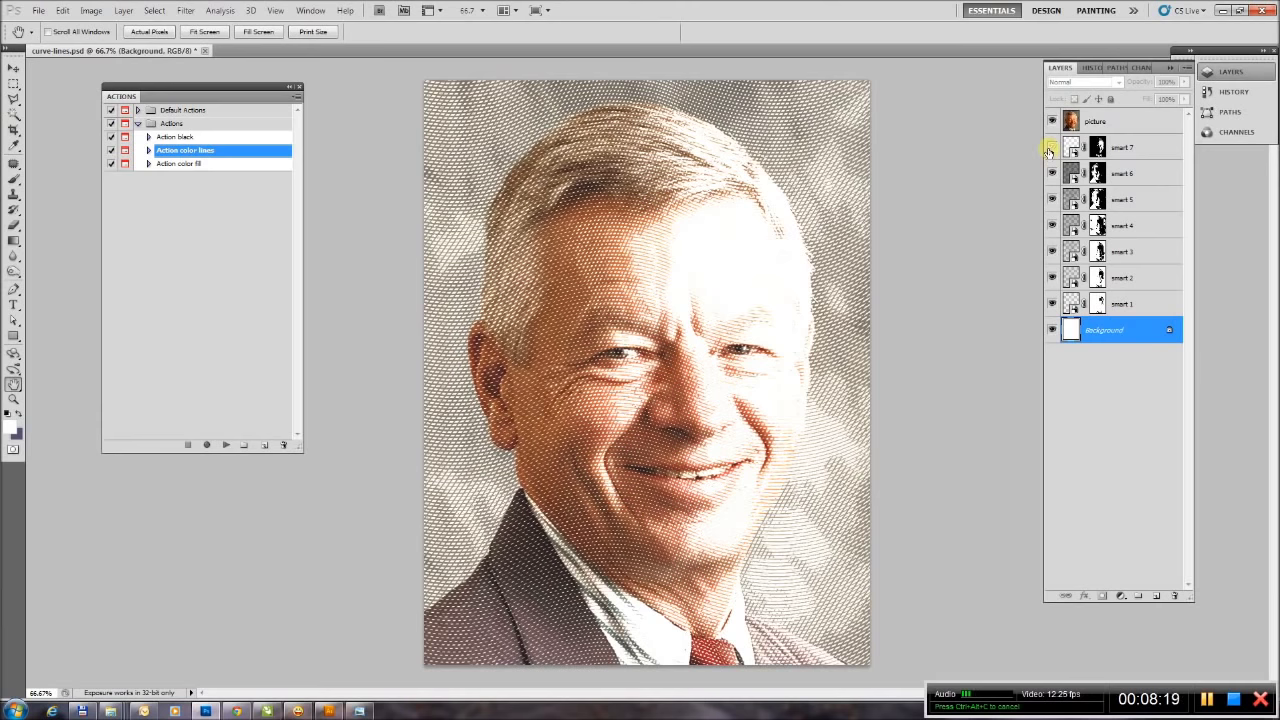
Lasso the right half of the picture layer, delete its colour, and deselect.
{"action": "left_click", "coordinate": [1052, 121]}
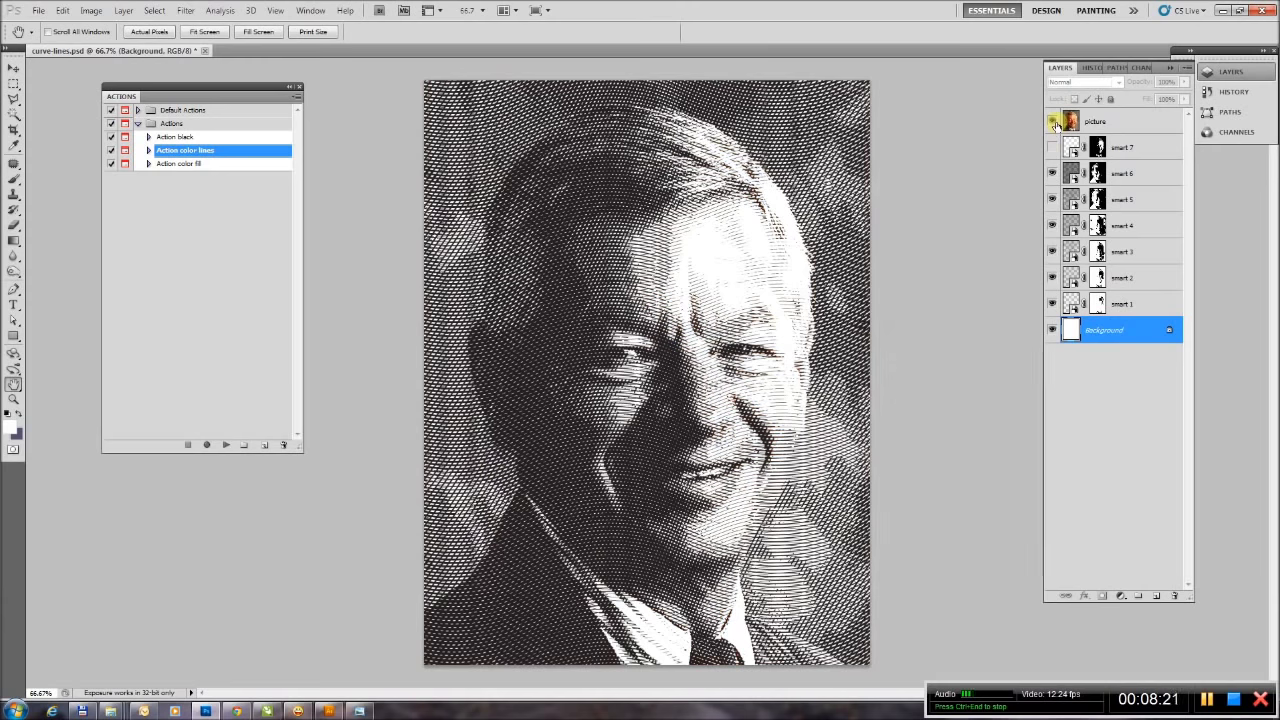
{"action": "left_click", "coordinate": [1053, 122]}
{"action": "left_click", "coordinate": [1099, 122]}
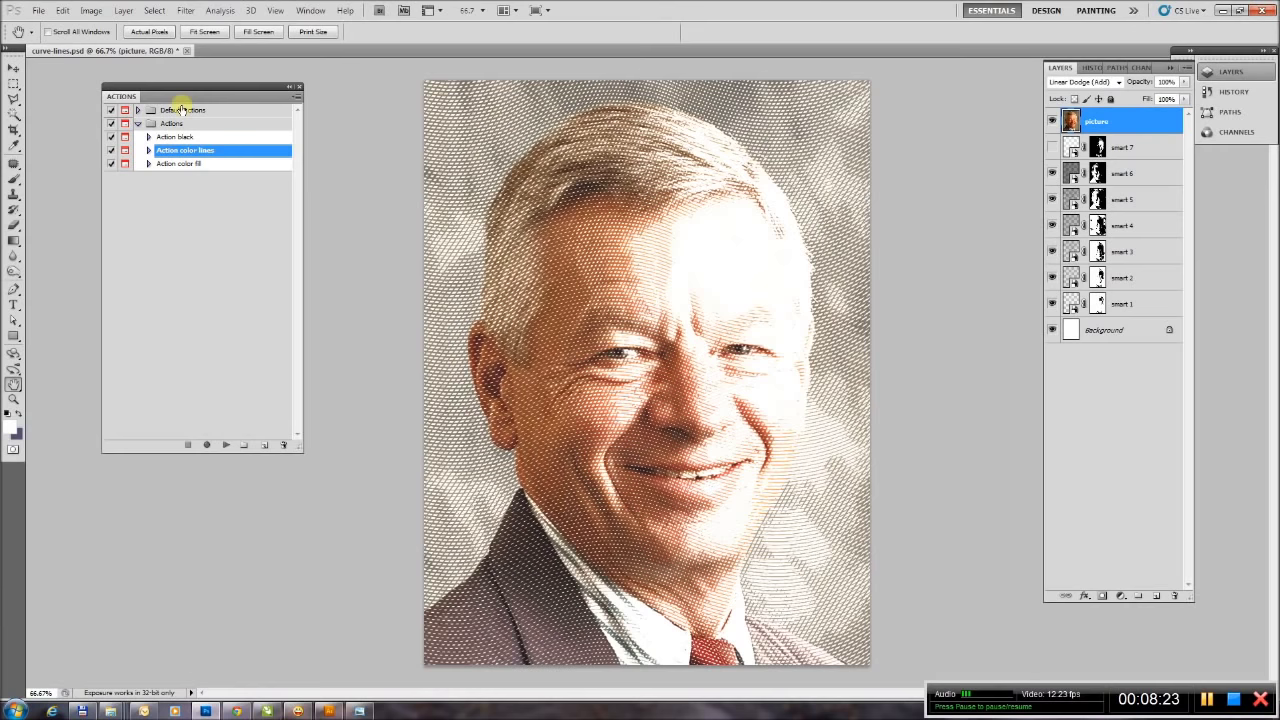
{"action": "left_click", "coordinate": [16, 98]}
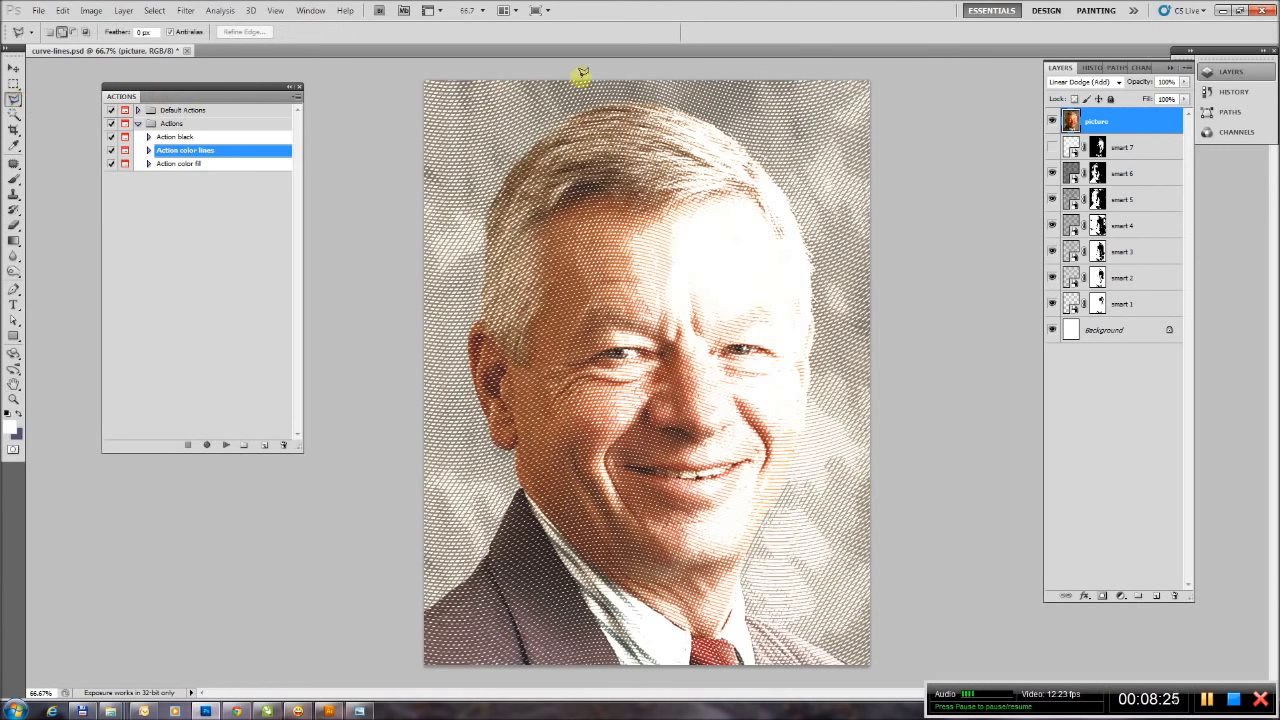
{"action": "mouse_move", "coordinate": [606, 62]}
{"action": "left_mouse_down"}
{"action": "mouse_move", "coordinate": [866, 676]}
{"action": "mouse_move", "coordinate": [891, 670]}
{"action": "mouse_move", "coordinate": [884, 66]}
{"action": "mouse_move", "coordinate": [601, 57]}
{"action": "left_mouse_up"}
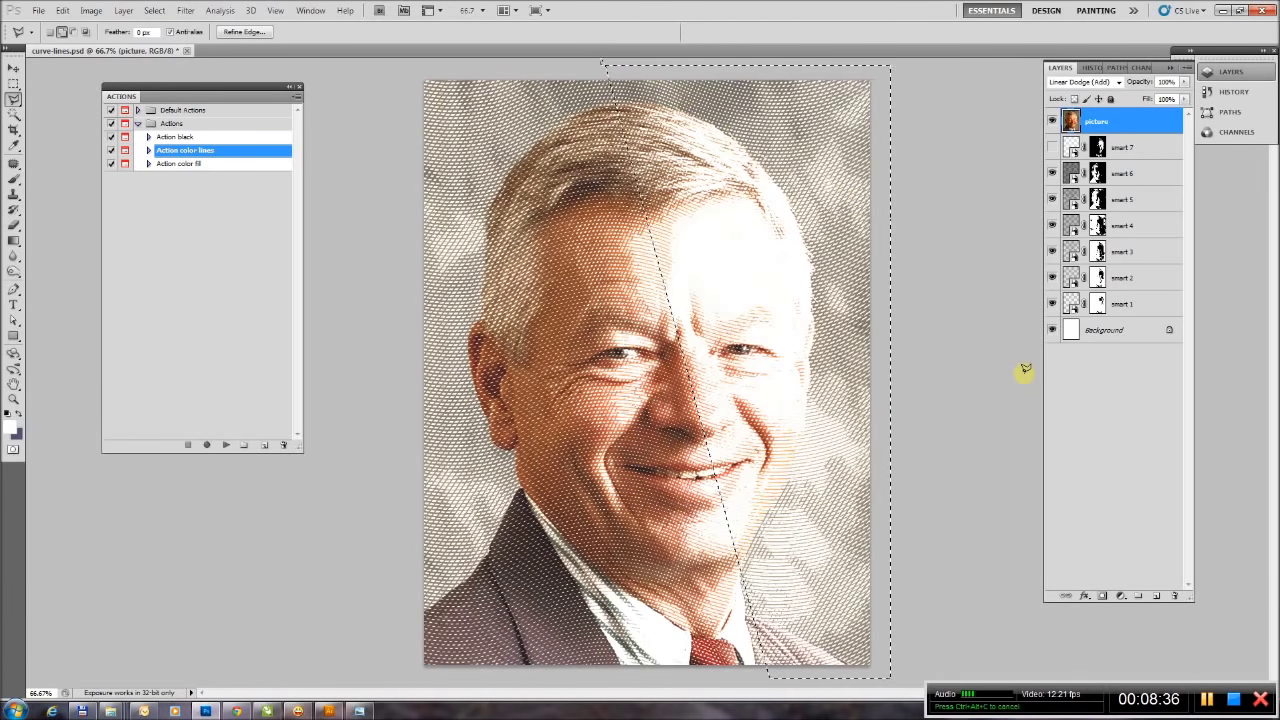
{"action": "key", "text": "Delete"}
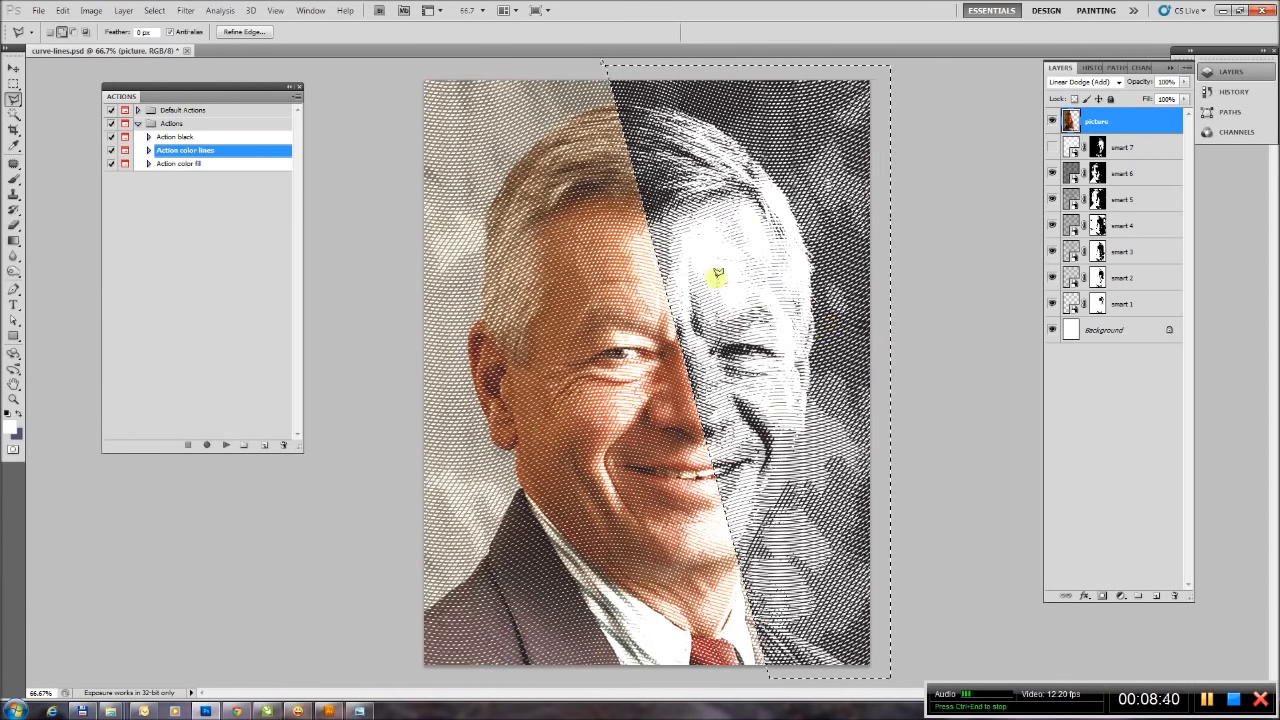
{"action": "left_click", "coordinate": [154, 11]}
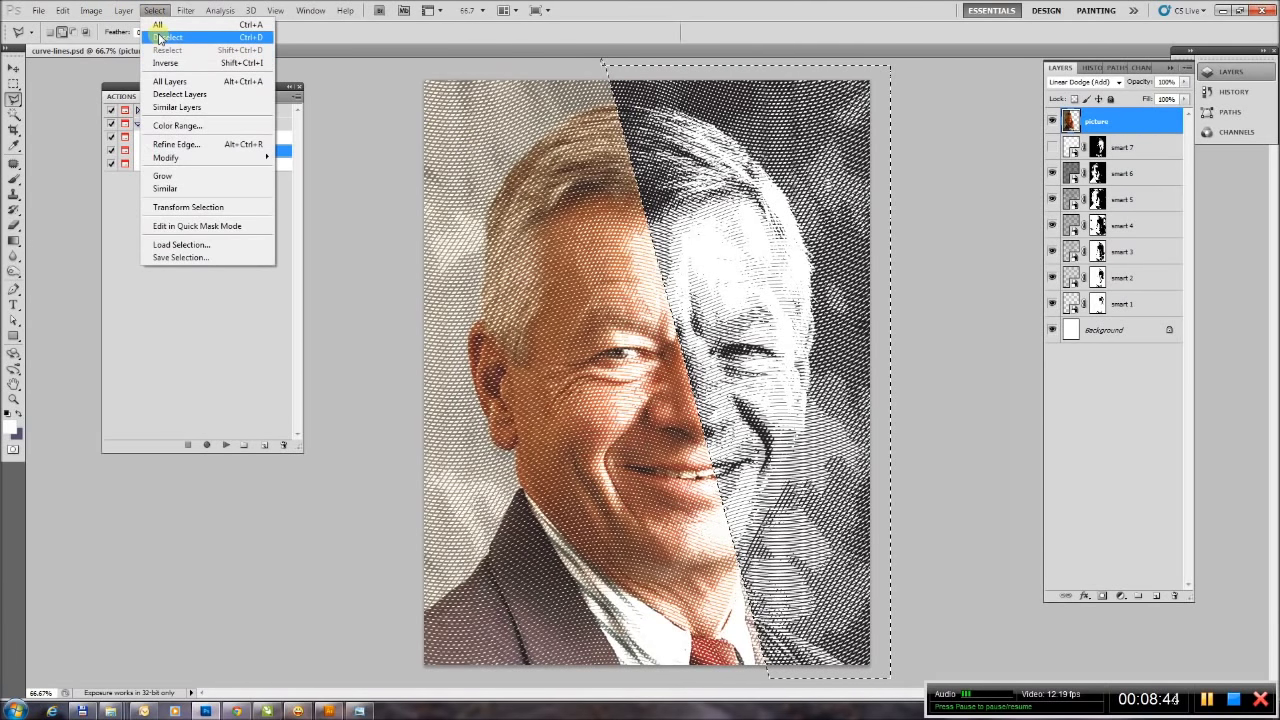
{"action": "left_click", "coordinate": [160, 38]}
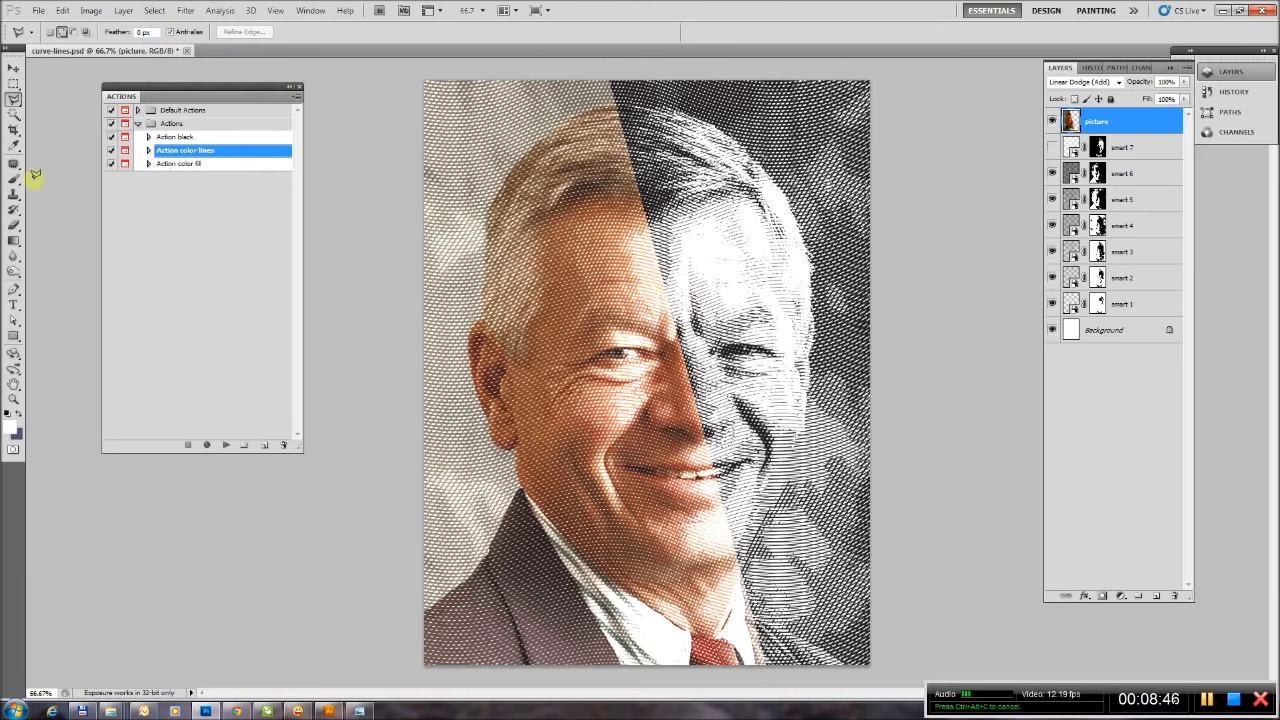
{"action": "left_click", "coordinate": [13, 384]}
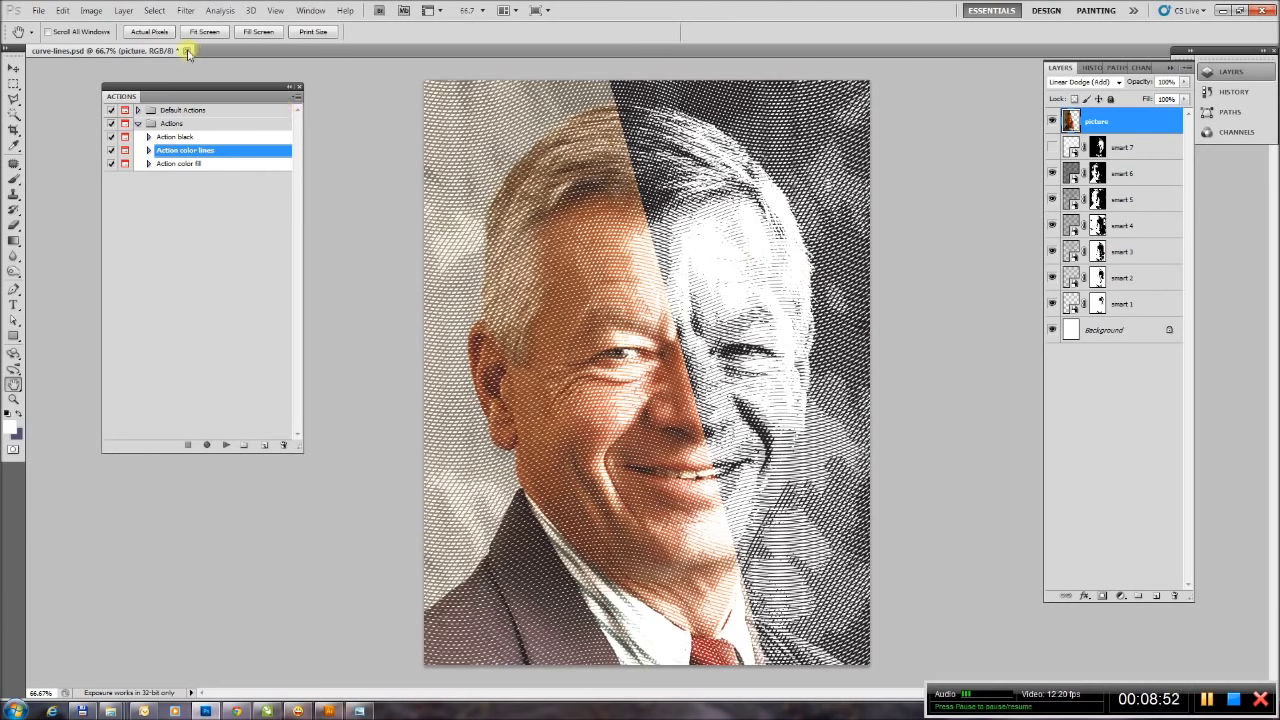
Revert to the curve-lines.psd History snapshot and close the document without saving.
{"action": "left_click", "coordinate": [1095, 70]}
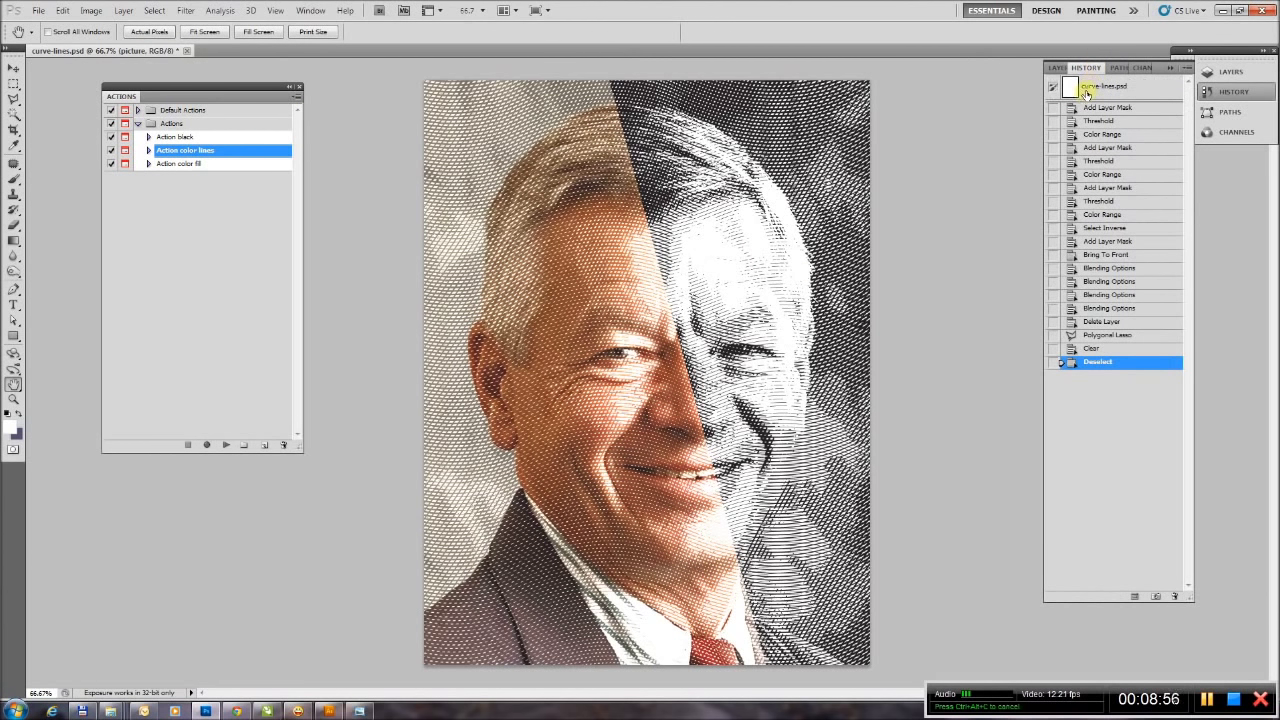
{"action": "left_click", "coordinate": [1086, 90]}
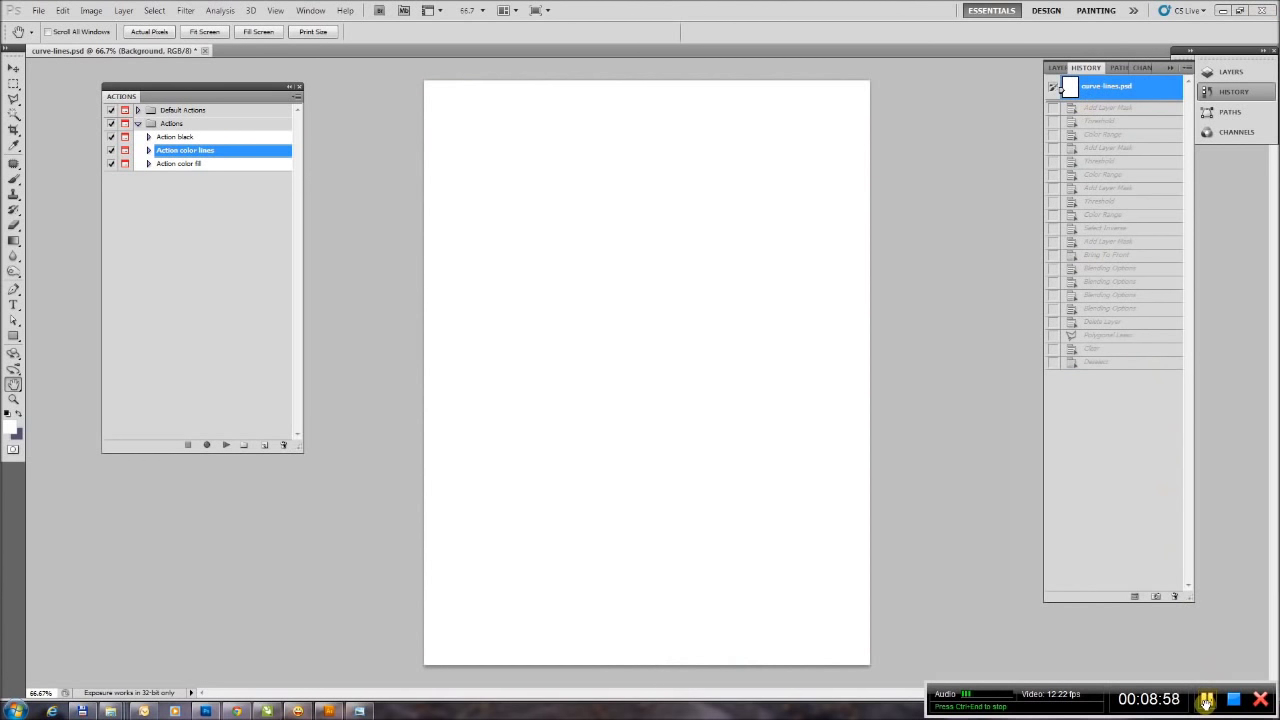
{"action": "left_click", "coordinate": [204, 51]}
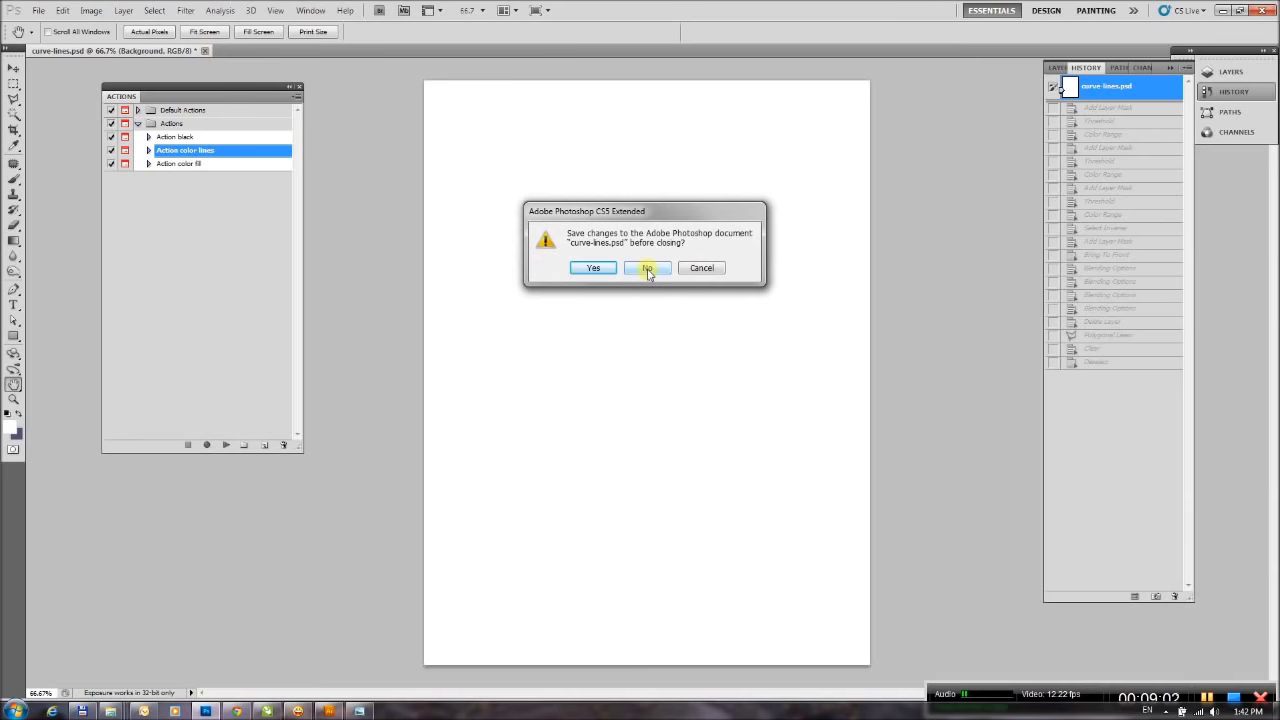
{"action": "left_click", "coordinate": [648, 270]}
Open horizontal-lines.psd and view it at 100%.
{"action": "double_click", "coordinate": [757, 285]}
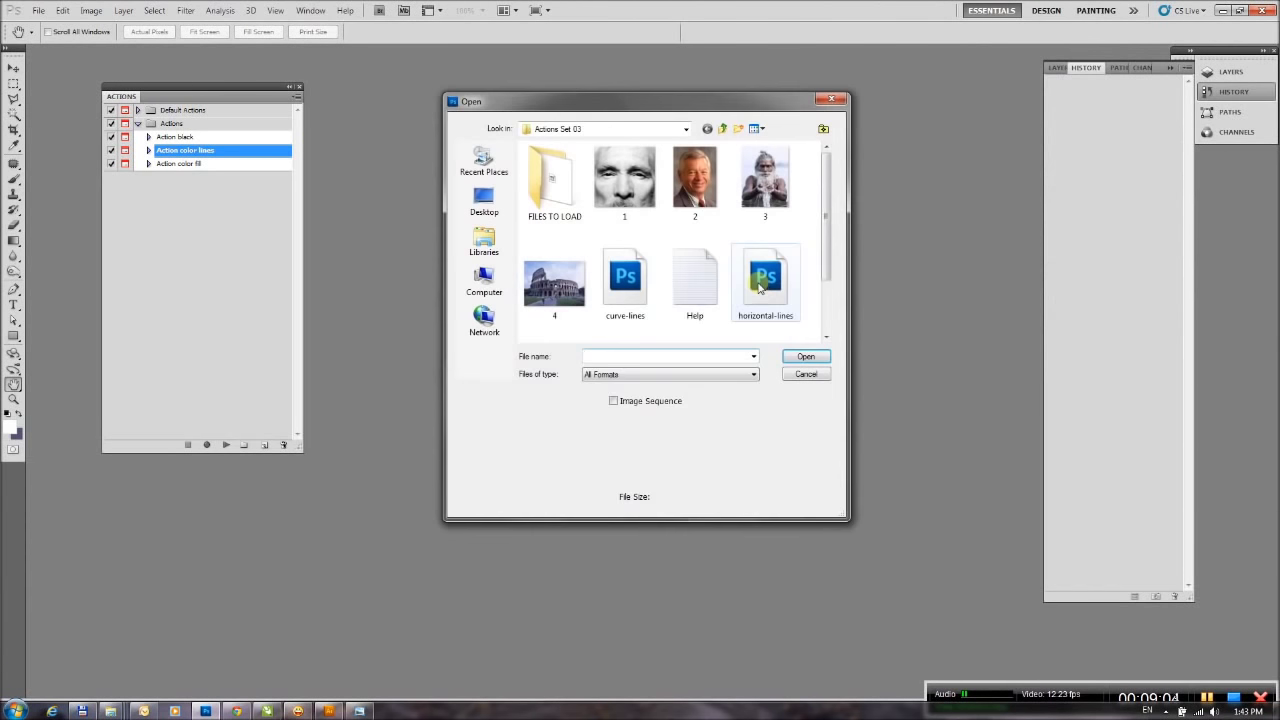
{"action": "left_click", "coordinate": [762, 285]}
{"action": "scroll", "coordinate": [765, 280], "scroll_direction": "down", "scroll_amount": 1}
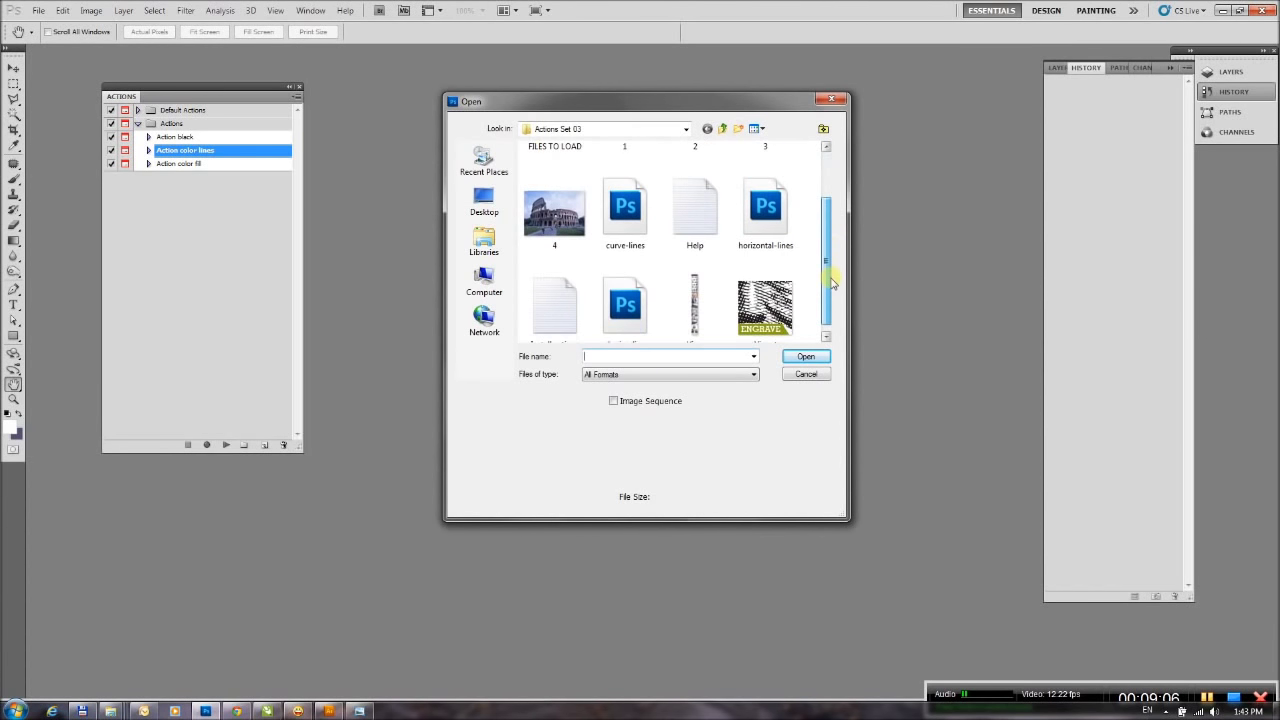
{"action": "left_click", "coordinate": [805, 359]}
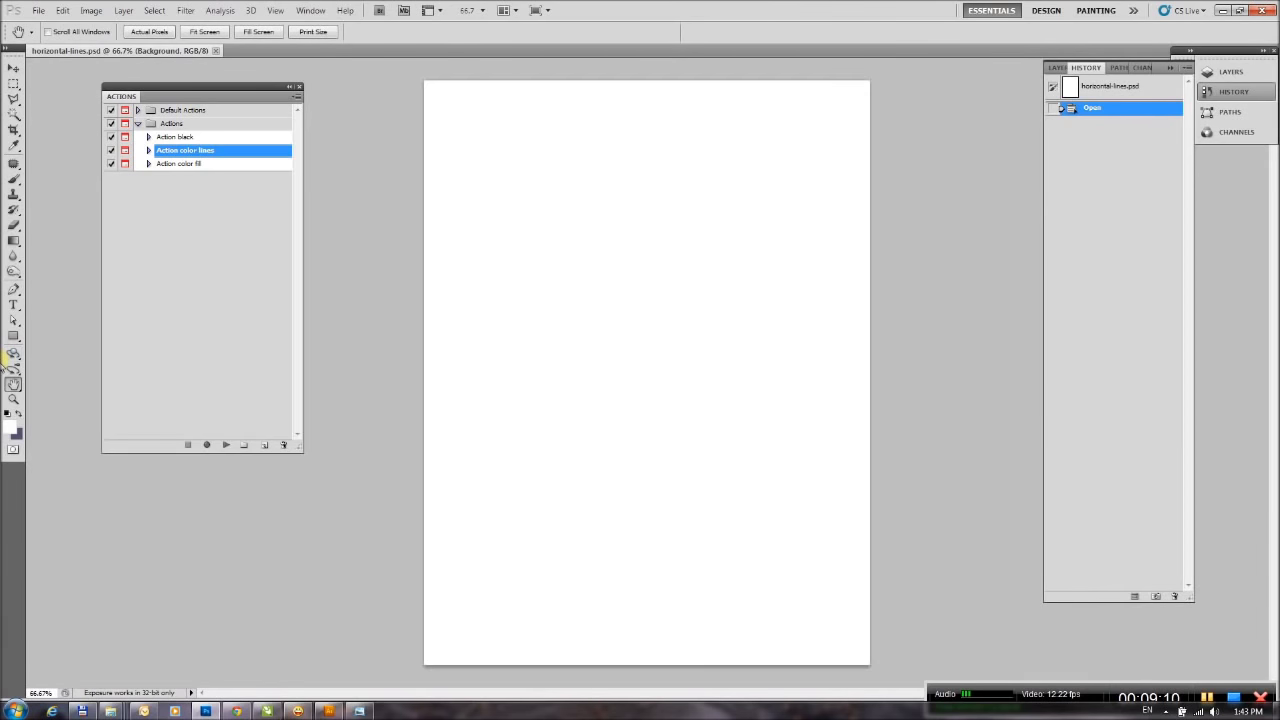
{"action": "double_click", "coordinate": [13, 398]}
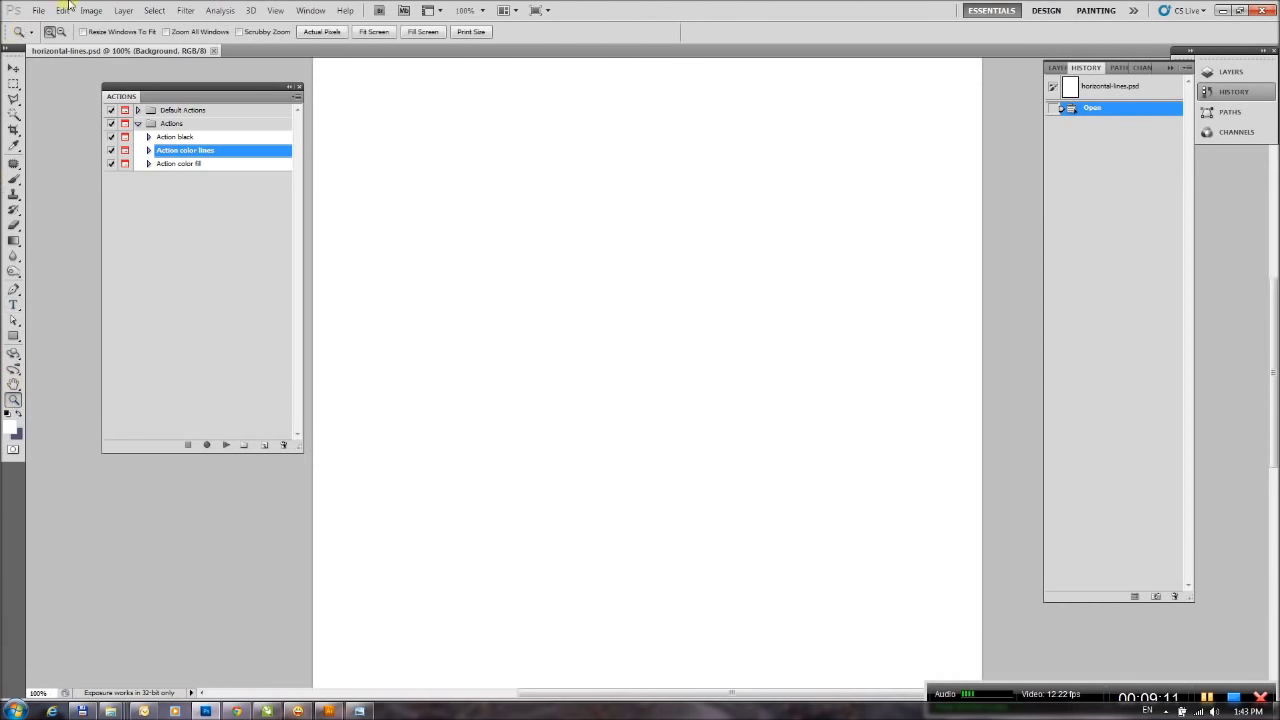
Open the bearded man's photo 3.jpg.
{"action": "left_click", "coordinate": [38, 10]}
{"action": "left_click", "coordinate": [46, 38]}
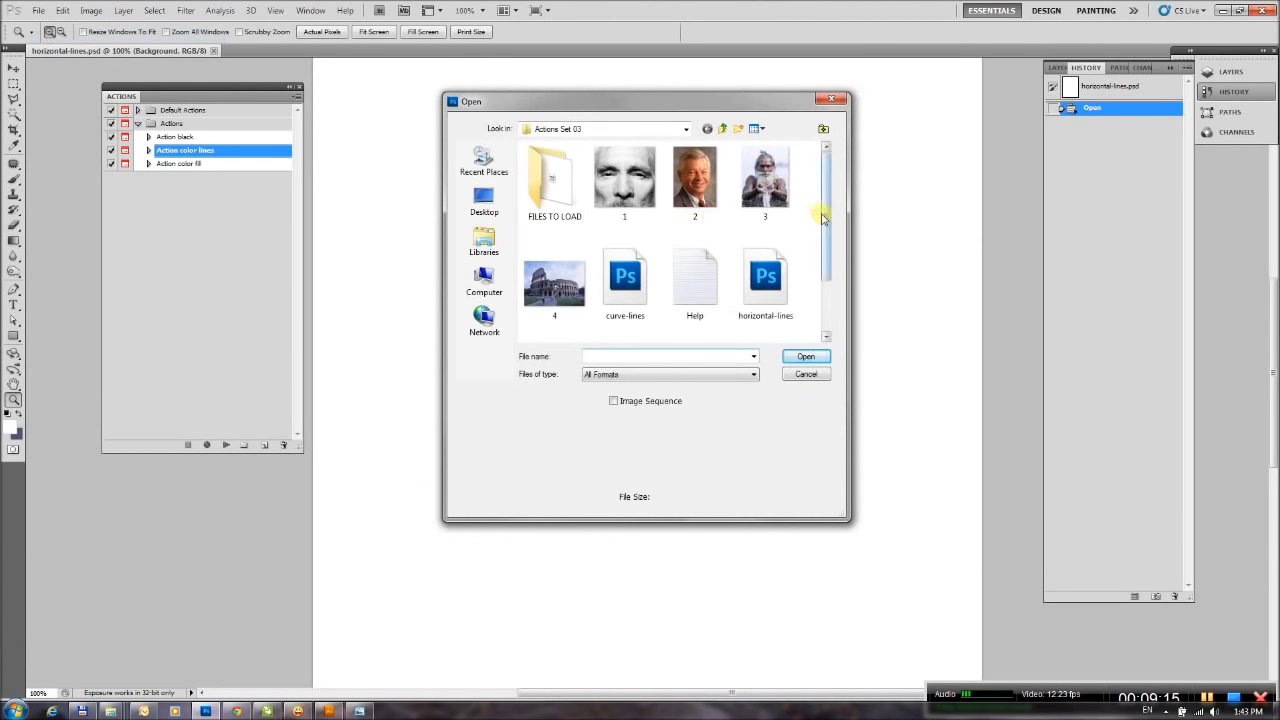
{"action": "mouse_move", "coordinate": [825, 226]}
{"action": "left_mouse_down"}
{"action": "mouse_move", "coordinate": [827, 285]}
{"action": "mouse_move", "coordinate": [831, 234]}
{"action": "left_mouse_up"}
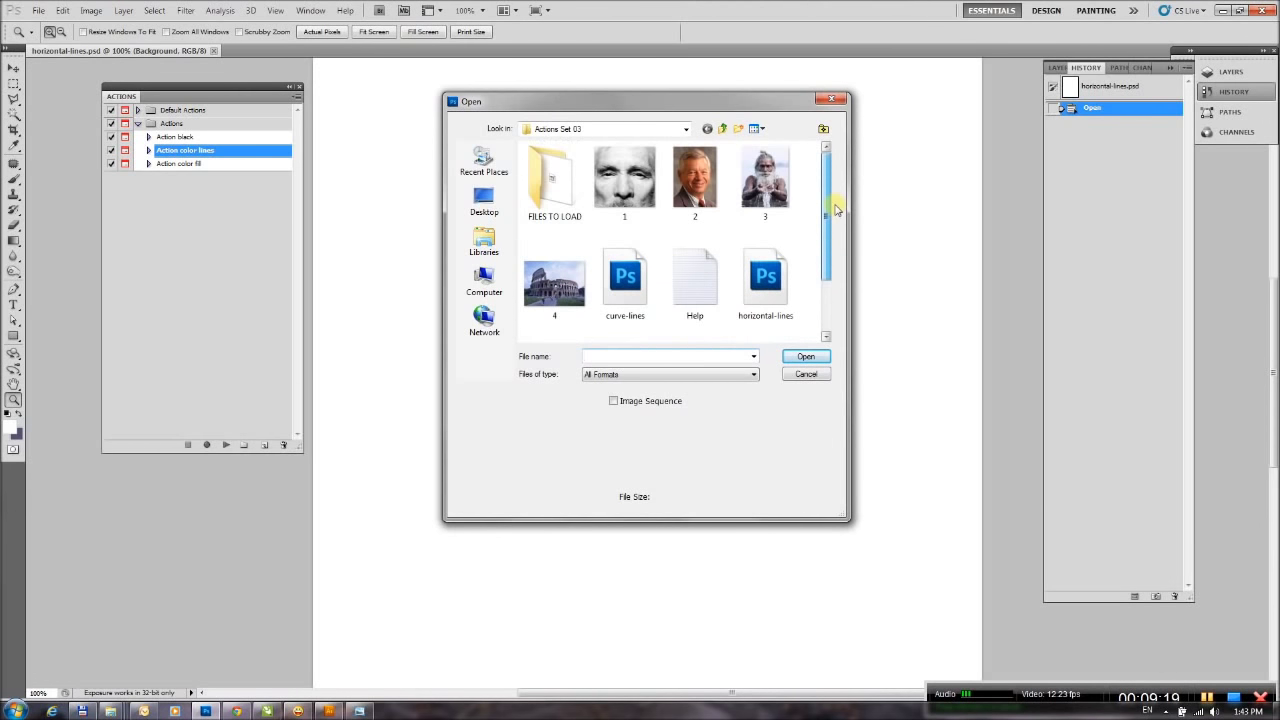
{"action": "mouse_move", "coordinate": [554, 284]}
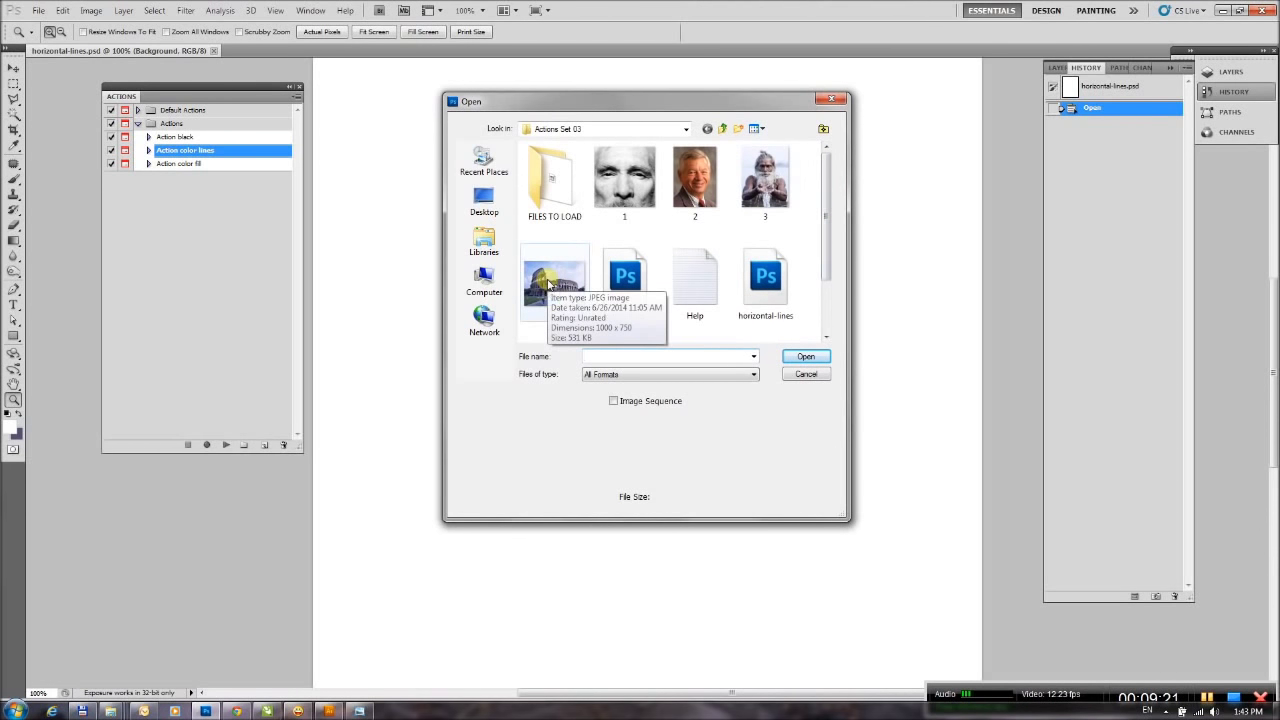
{"action": "double_click", "coordinate": [766, 178]}
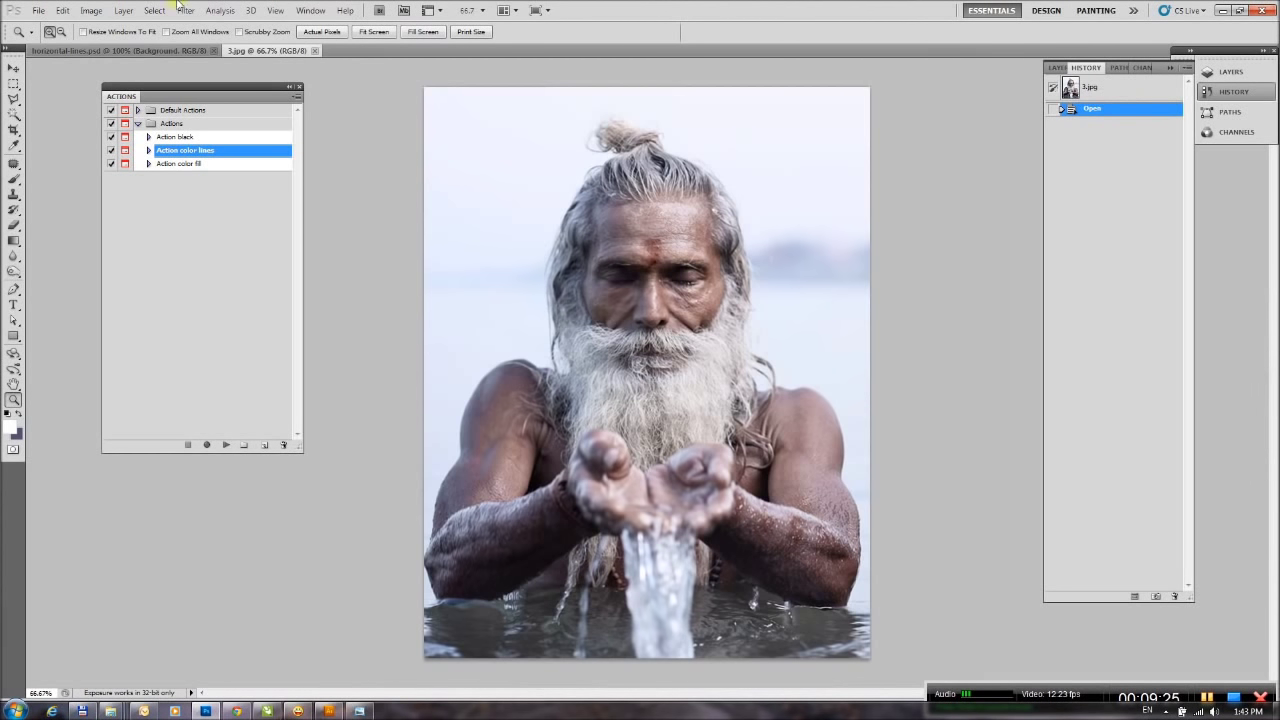
Select all of 3.jpg, copy it, and close the photo.
{"action": "left_click", "coordinate": [62, 10]}
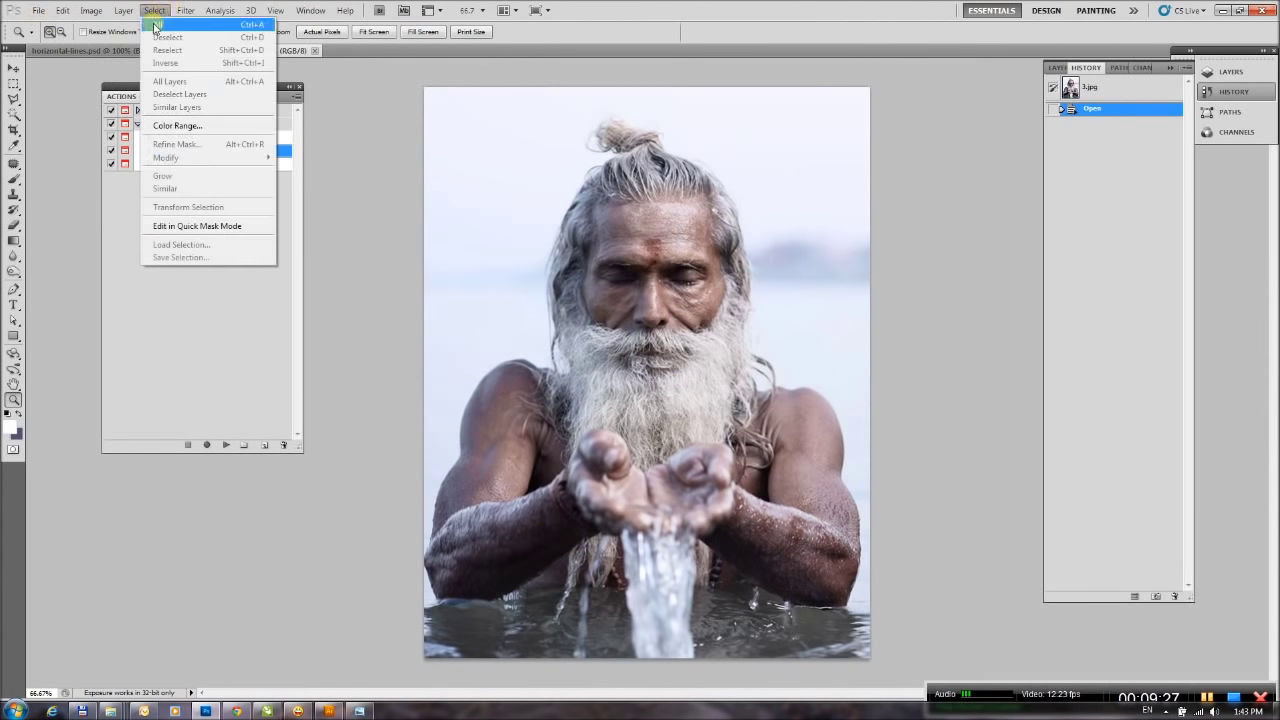
{"action": "left_click", "coordinate": [158, 27]}
{"action": "left_click", "coordinate": [62, 10]}
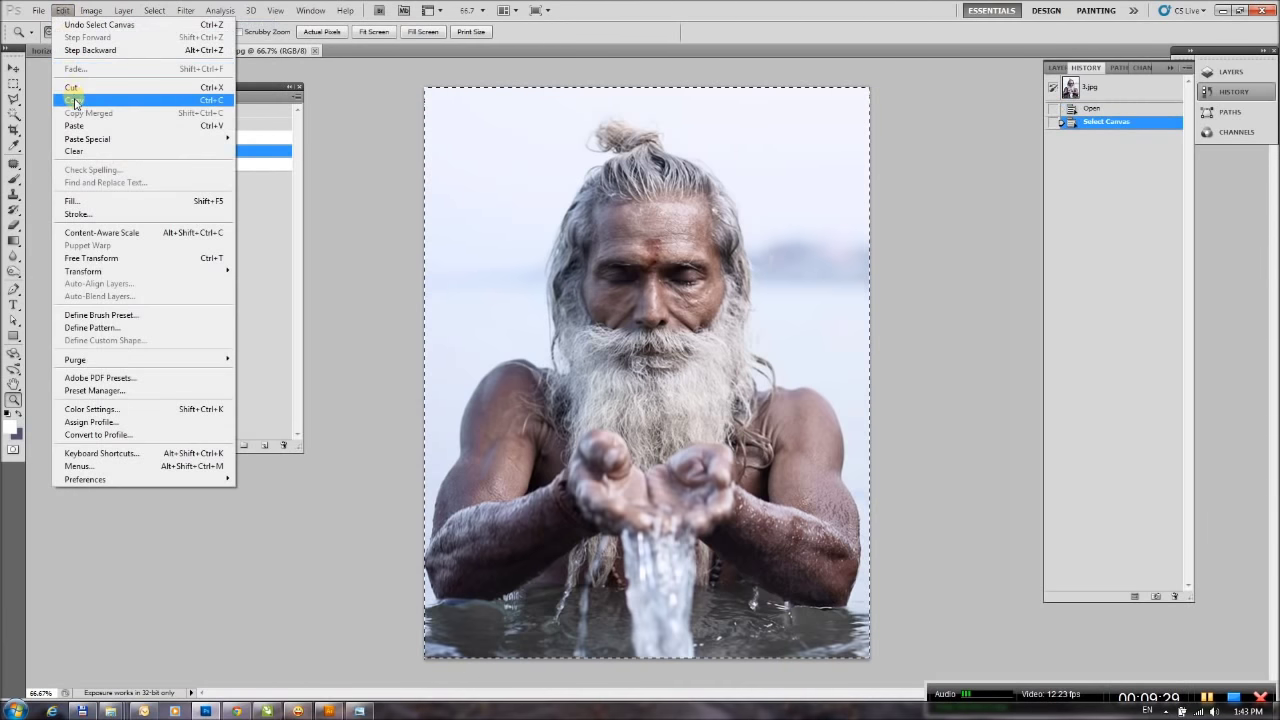
{"action": "left_click", "coordinate": [74, 101]}
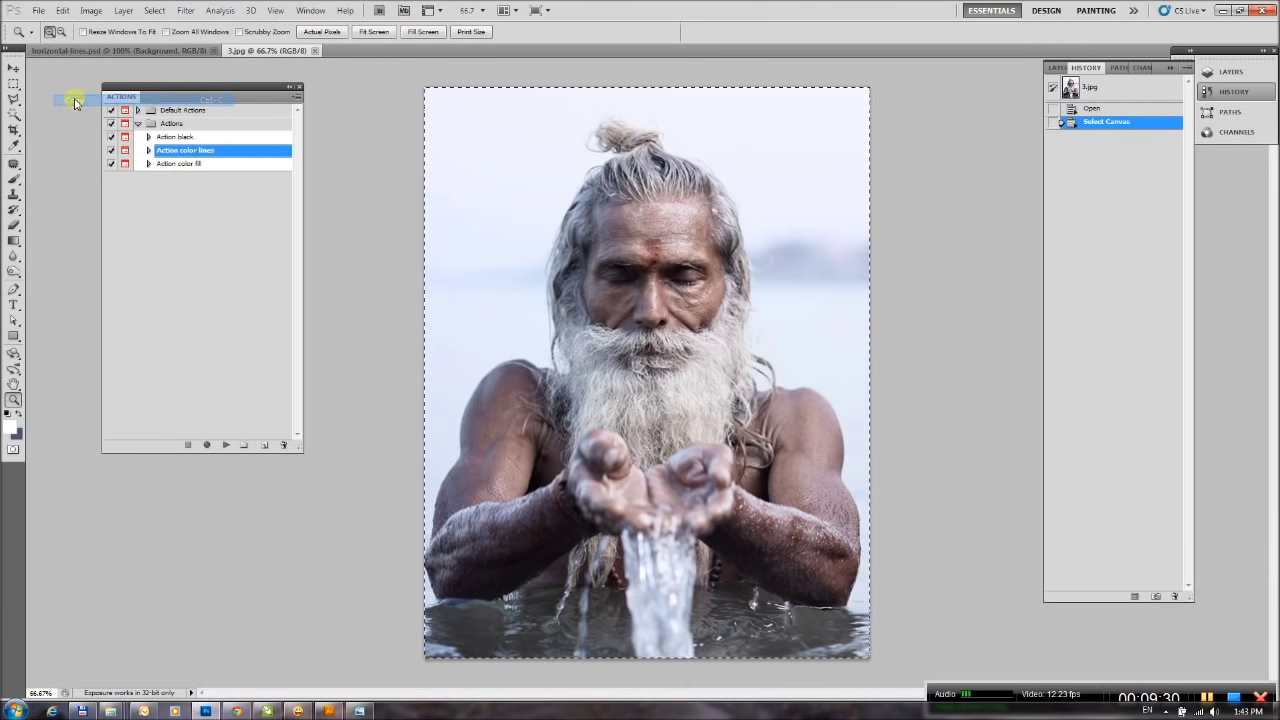
{"action": "left_click", "coordinate": [313, 51]}
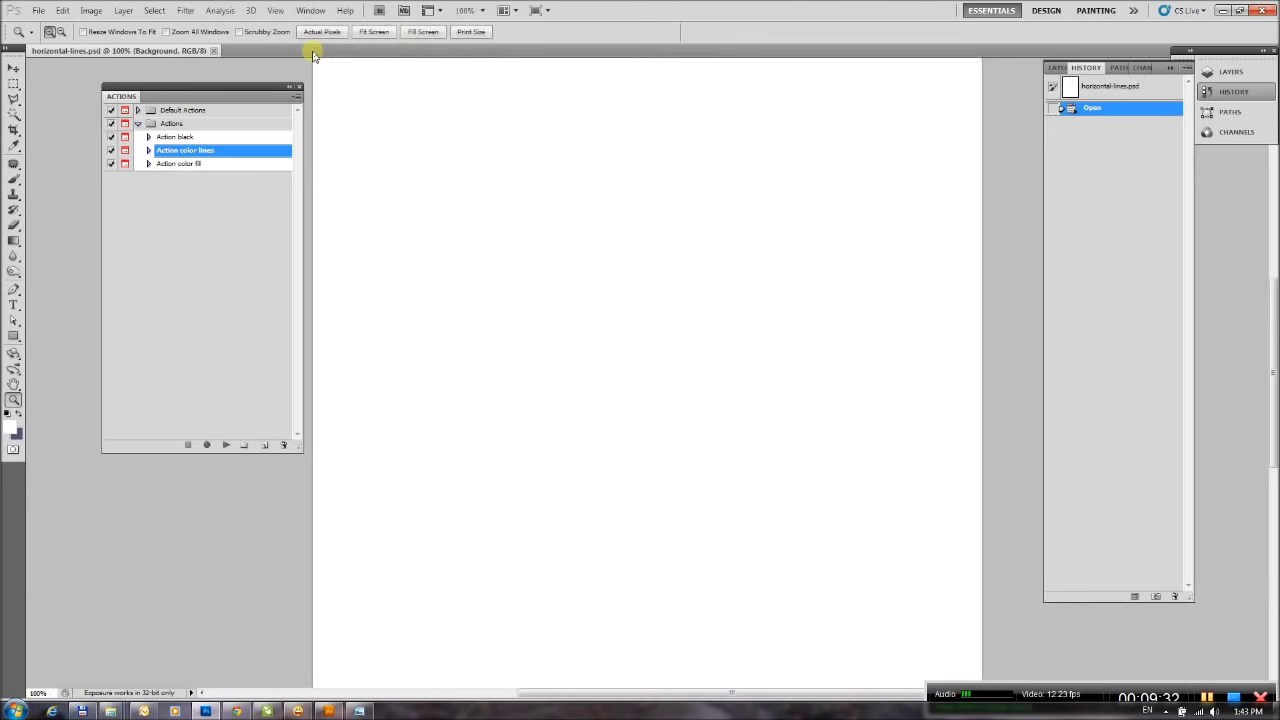
Paste the portrait into horizontal-lines.psd as Layer 1 and hide that layer.
{"action": "left_click", "coordinate": [63, 11]}
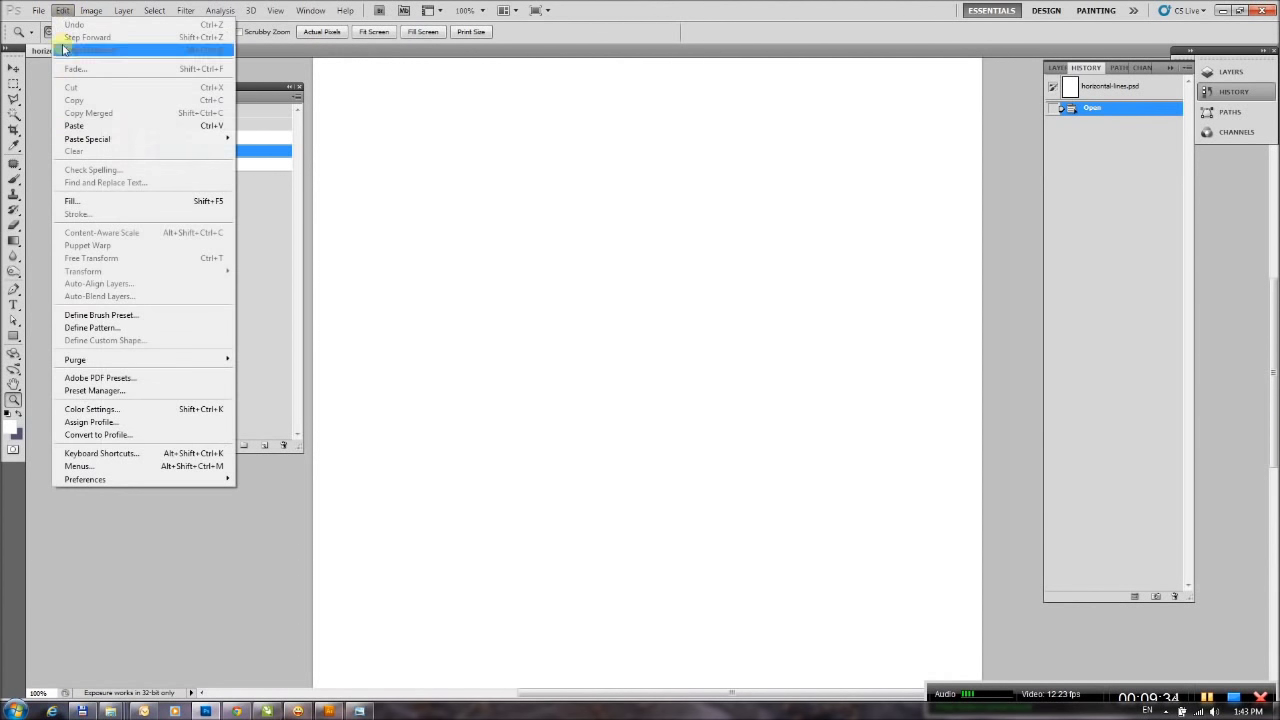
{"action": "left_click", "coordinate": [75, 125]}
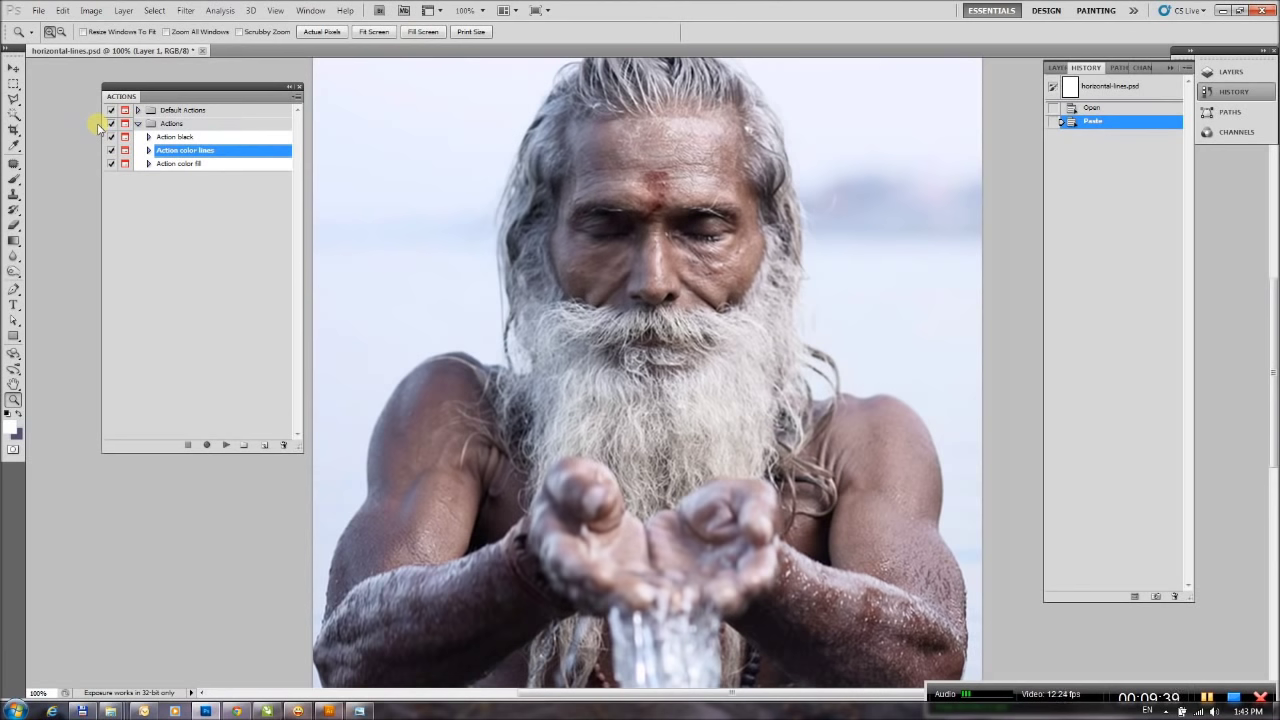
{"action": "left_click", "coordinate": [1057, 68]}
{"action": "left_click", "coordinate": [1092, 305]}
{"action": "left_click", "coordinate": [1052, 304]}
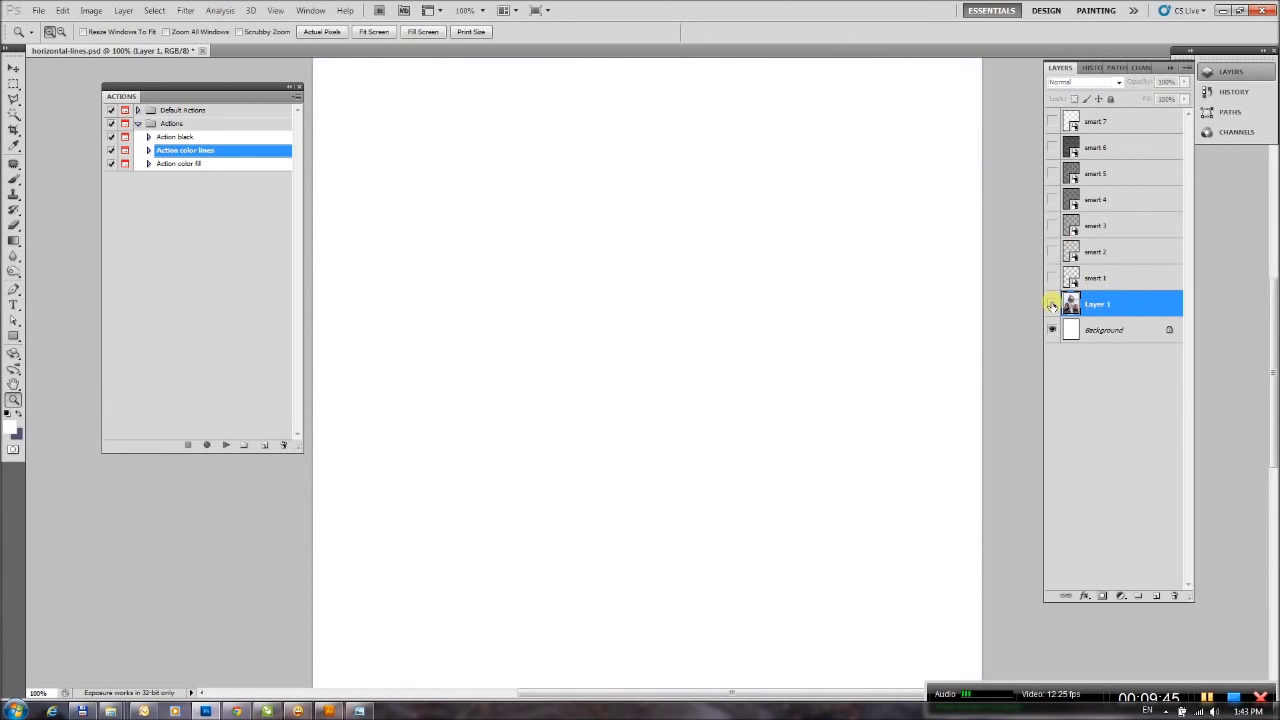
Run Action color fill on the portrait, naming it 'picture' and slightly brightening the curve, then hide Color Fill 1.
{"action": "left_click", "coordinate": [1052, 304]}
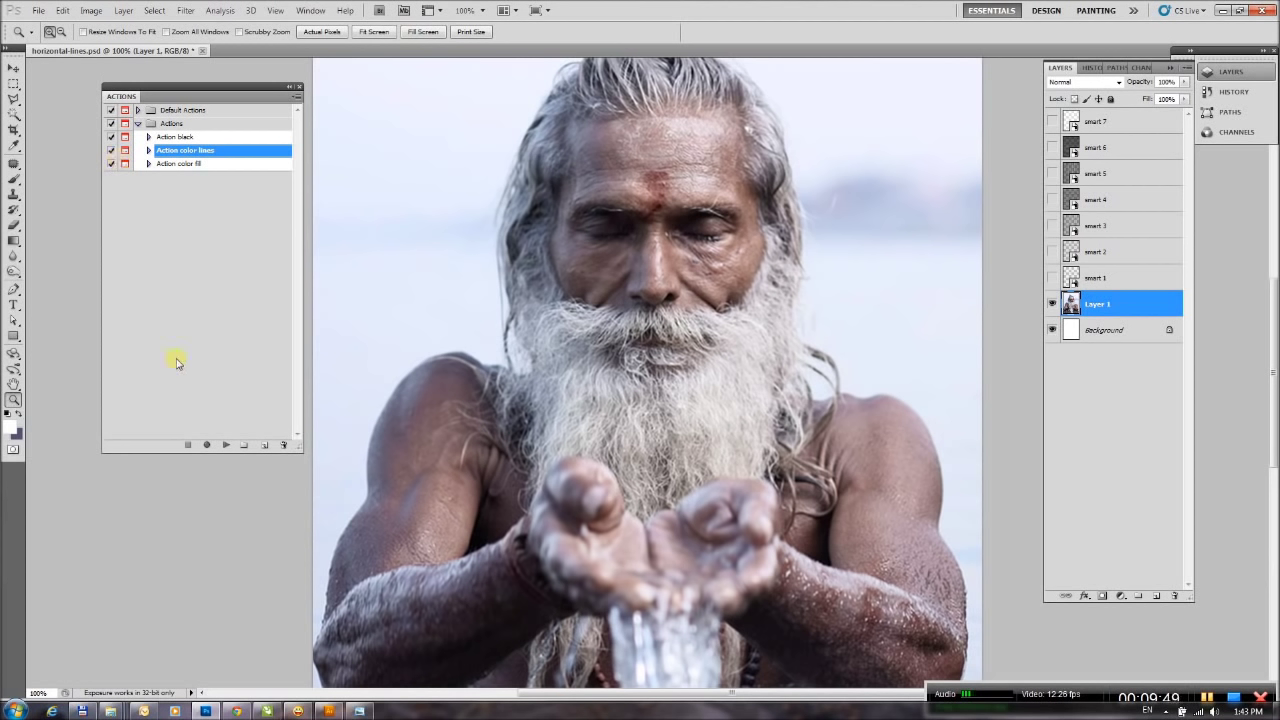
{"action": "left_click", "coordinate": [210, 164]}
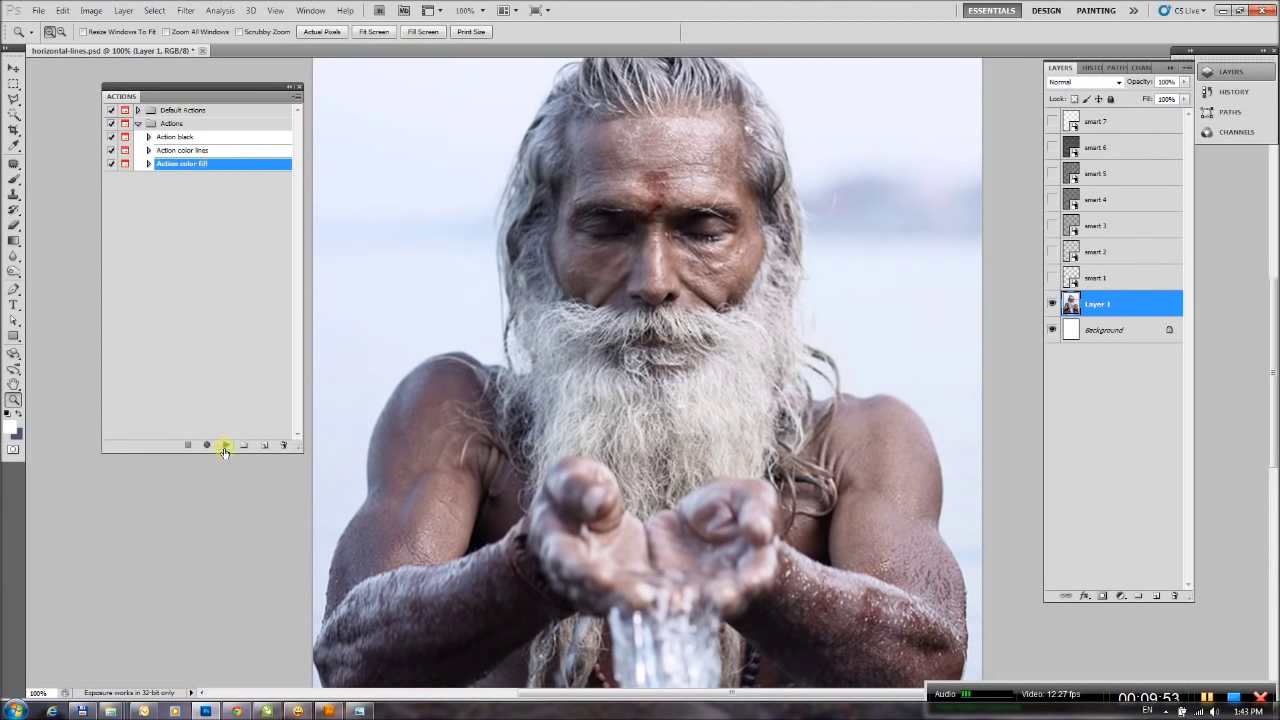
{"action": "left_click", "coordinate": [225, 446]}
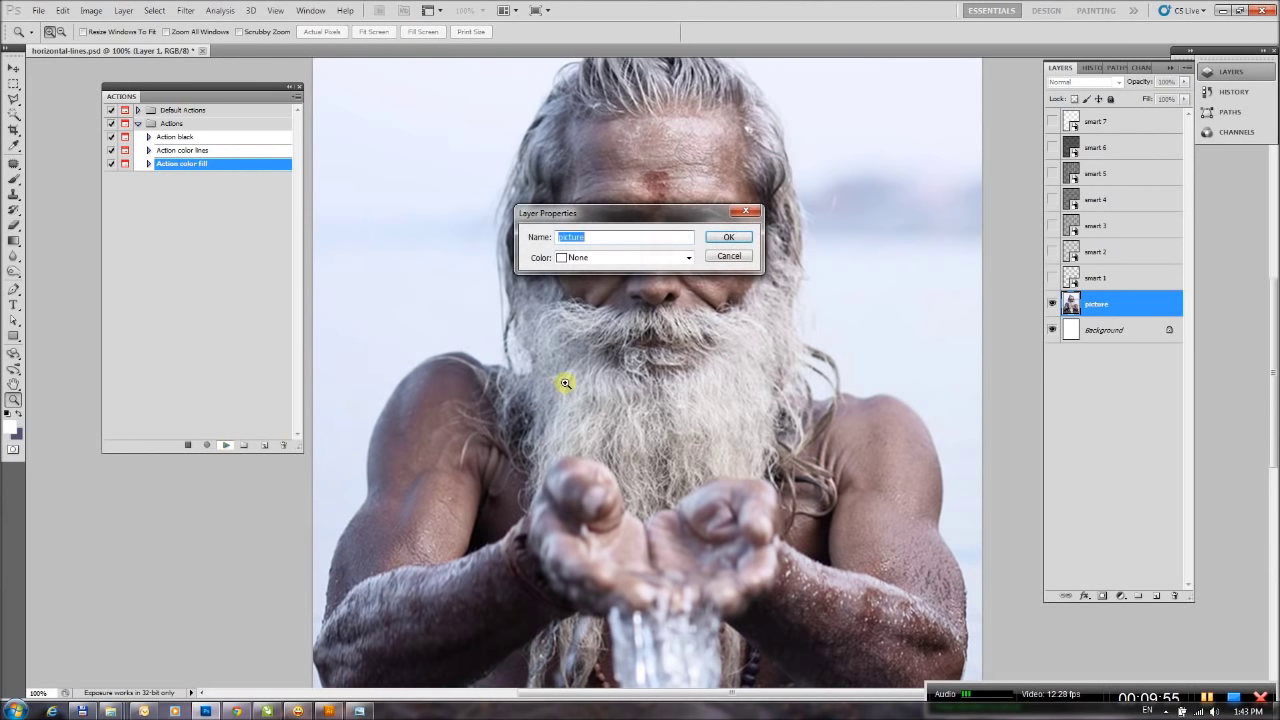
{"action": "left_click", "coordinate": [730, 238]}
{"action": "left_click_drag", "start_coordinate": [951, 211], "coordinate": [1009, 207]}
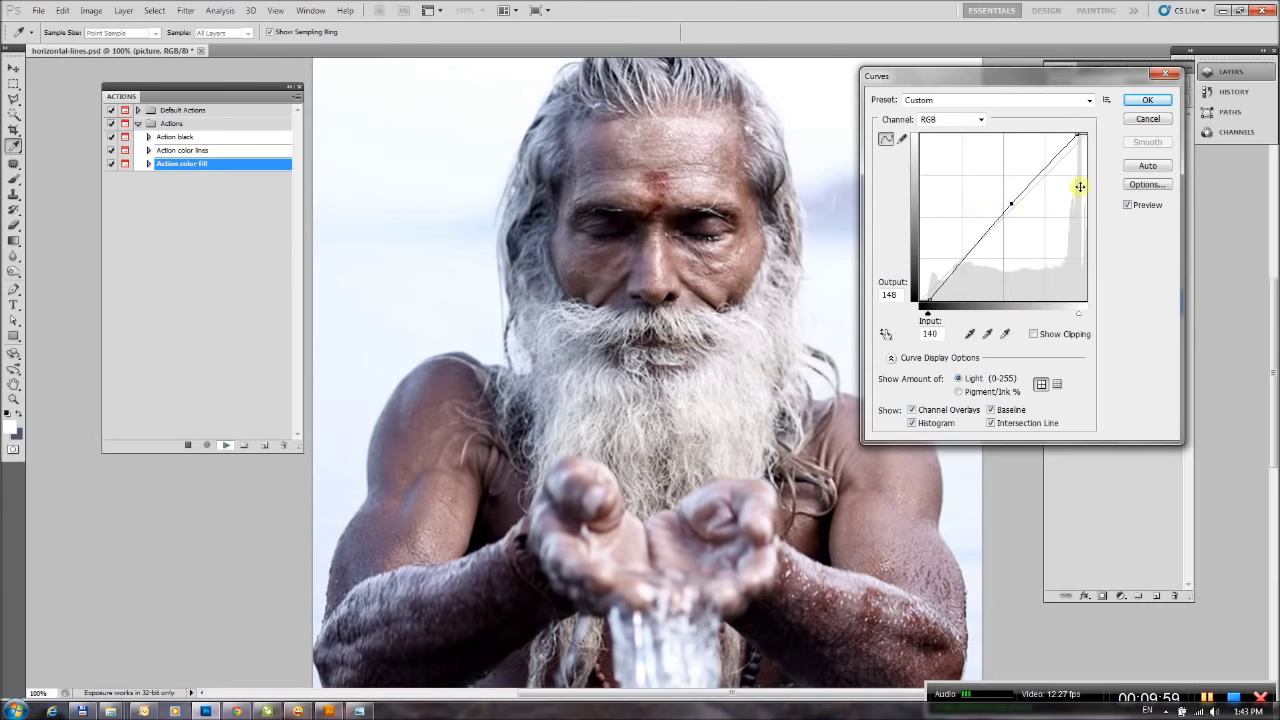
{"action": "left_click", "coordinate": [1146, 103]}
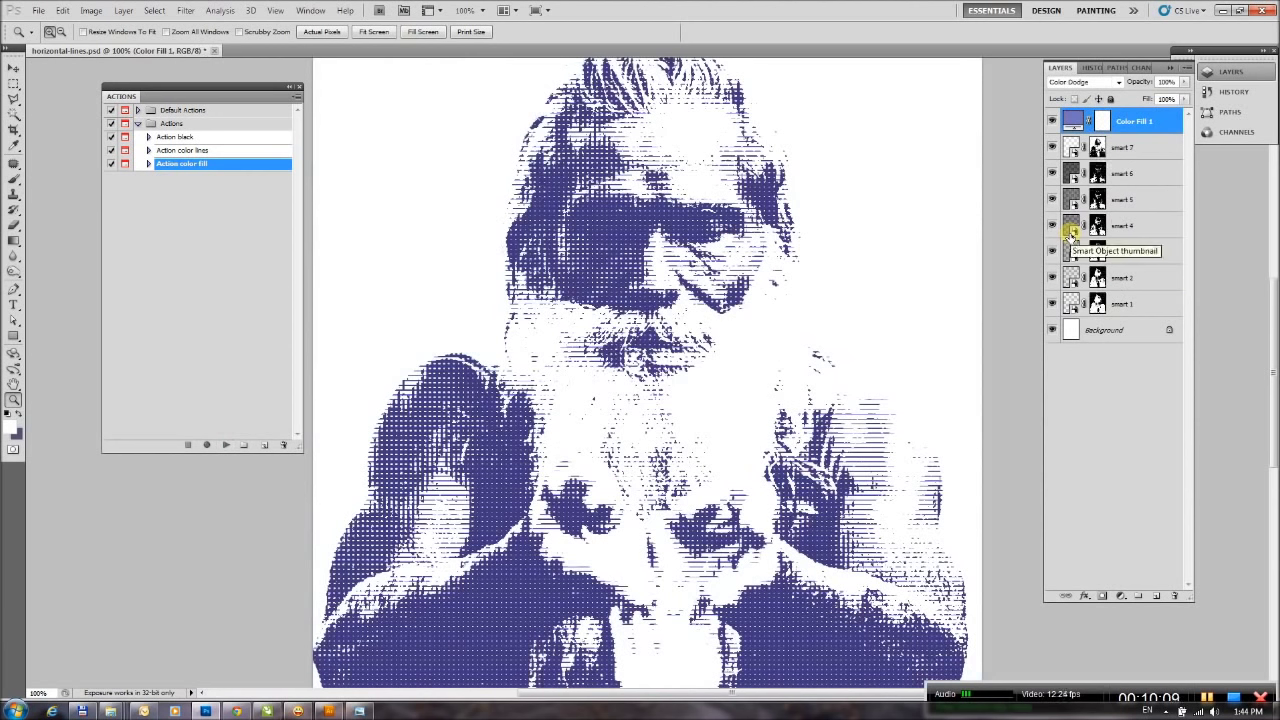
{"action": "left_click", "coordinate": [1051, 119]}
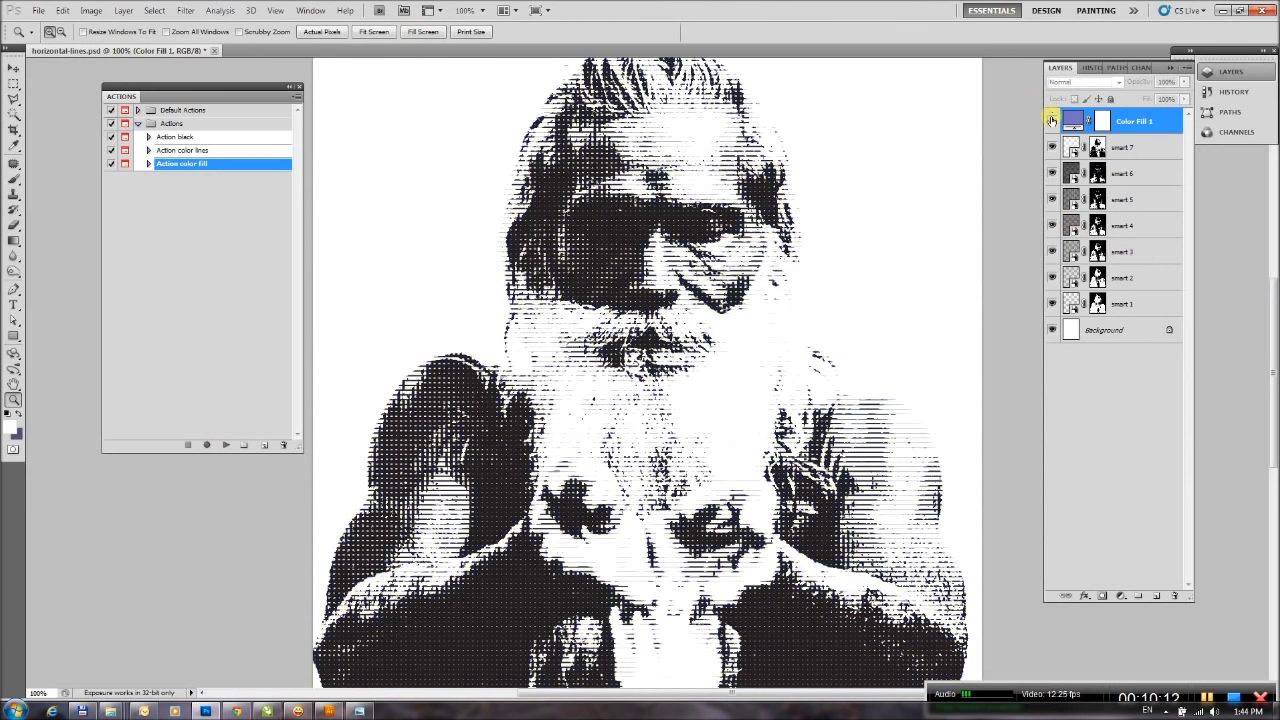
Show Color Fill 1 and recolour it from blue to a bright green, then close the document.
{"action": "left_click", "coordinate": [1051, 120]}
{"action": "double_click", "coordinate": [1071, 121]}
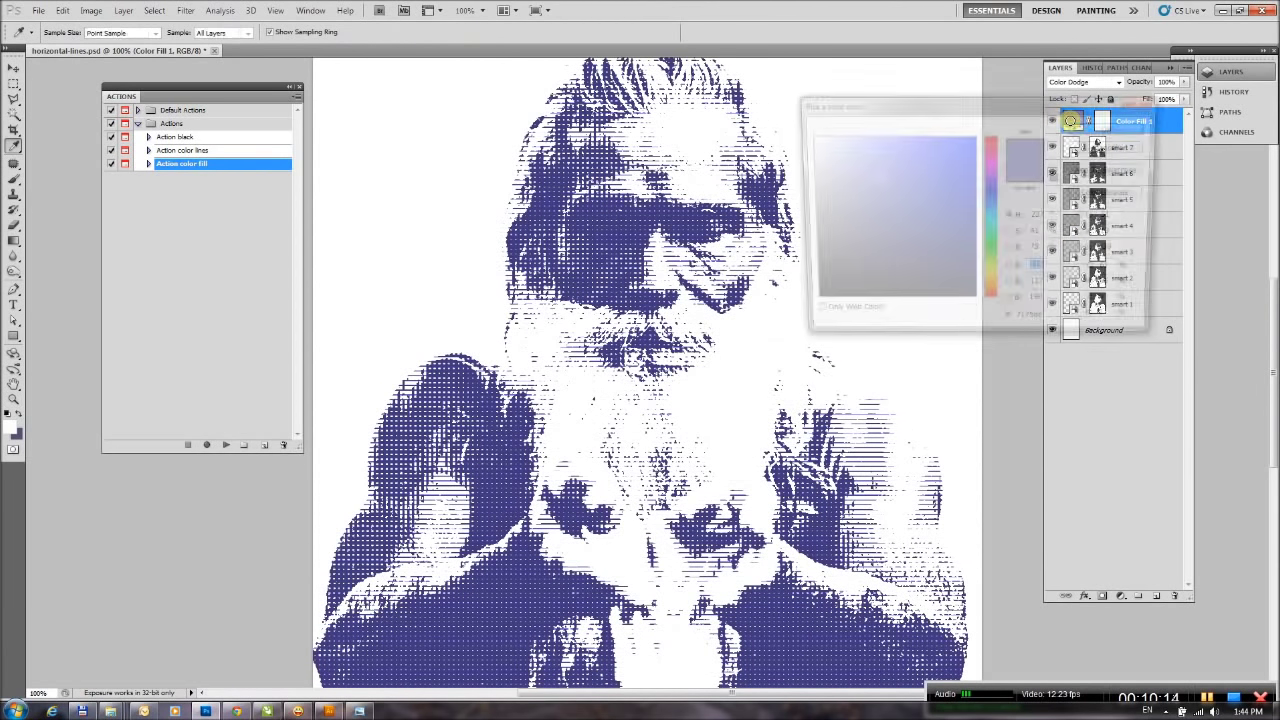
{"action": "left_click", "coordinate": [993, 262]}
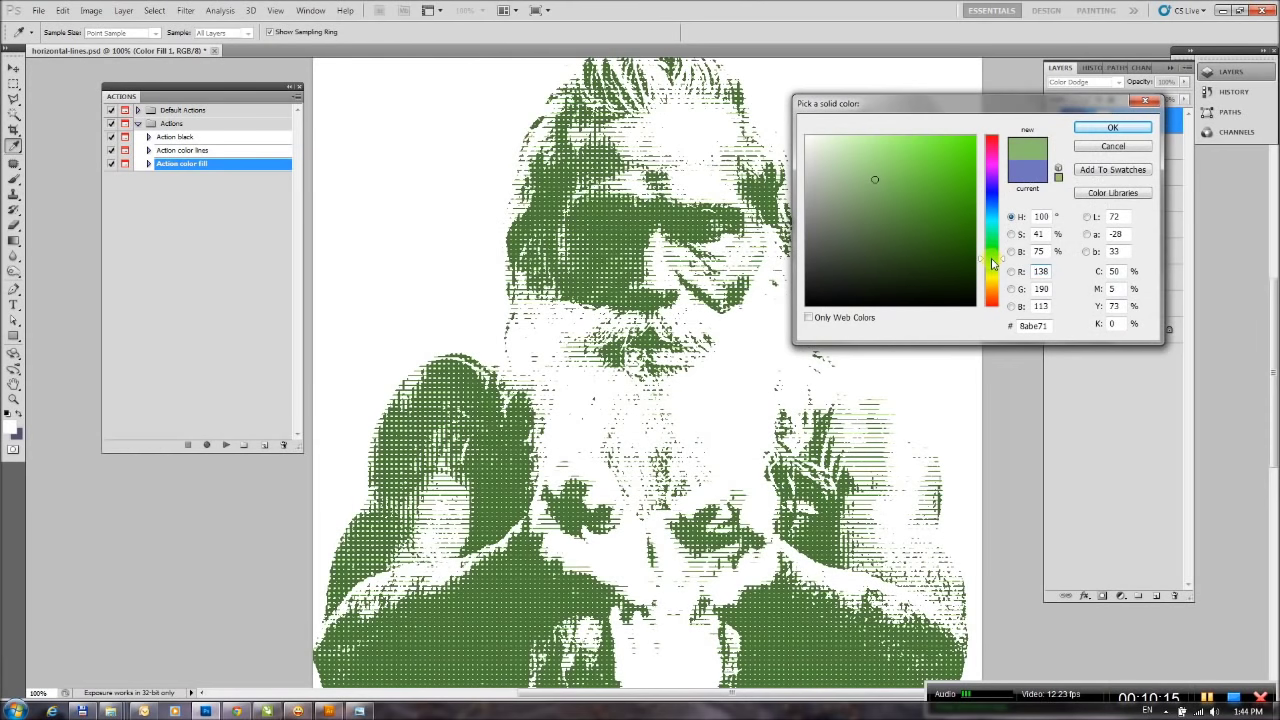
{"action": "left_click_drag", "start_coordinate": [993, 262], "coordinate": [993, 255]}
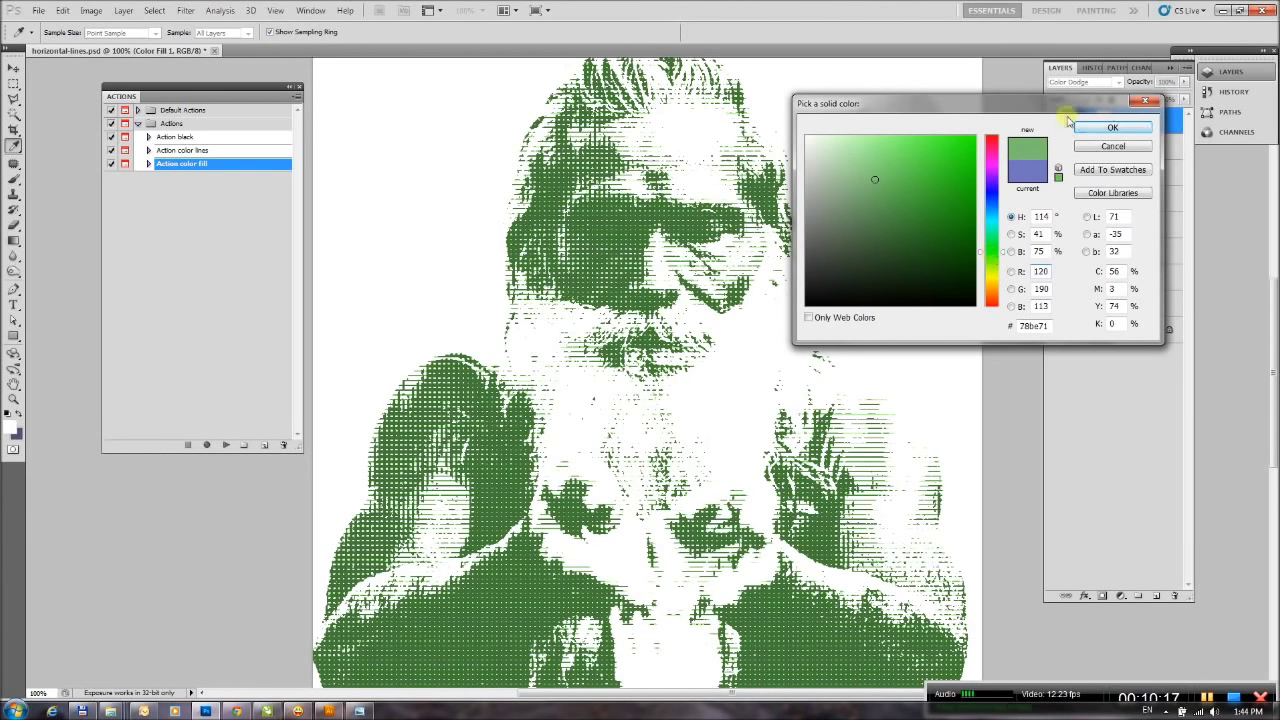
{"action": "left_click", "coordinate": [917, 167]}
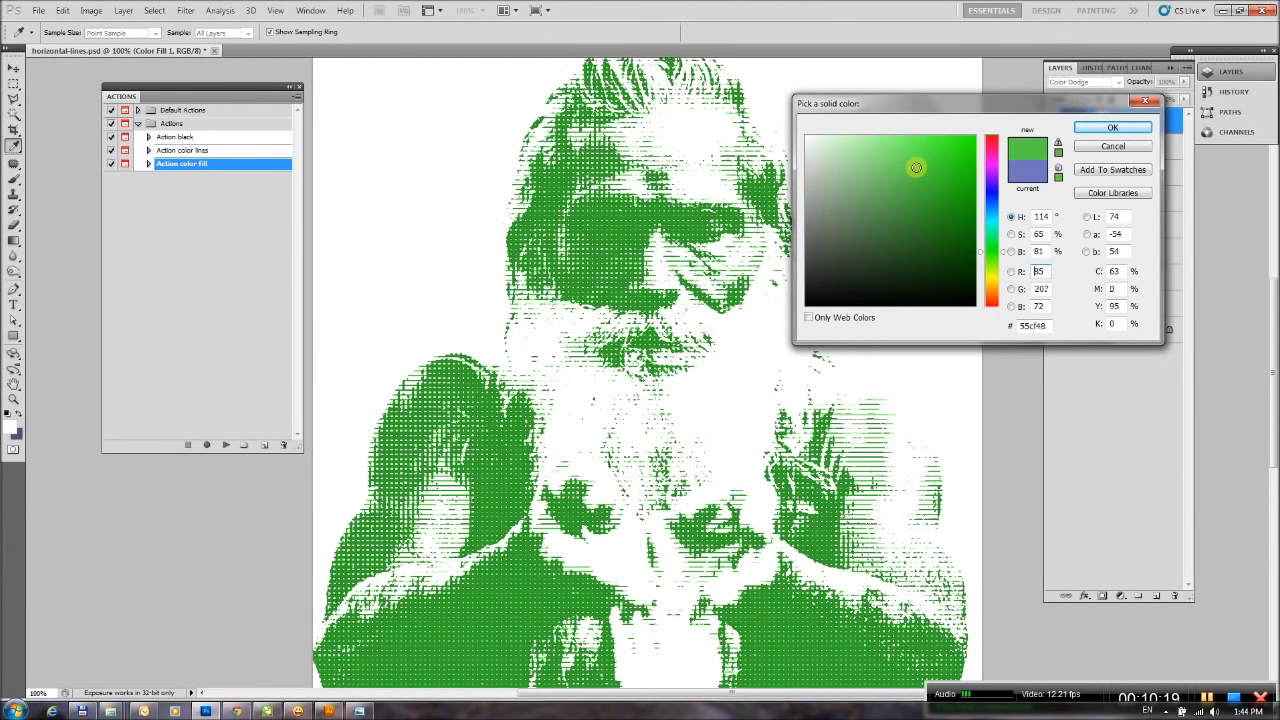
{"action": "left_click", "coordinate": [873, 267]}
{"action": "left_click", "coordinate": [921, 204]}
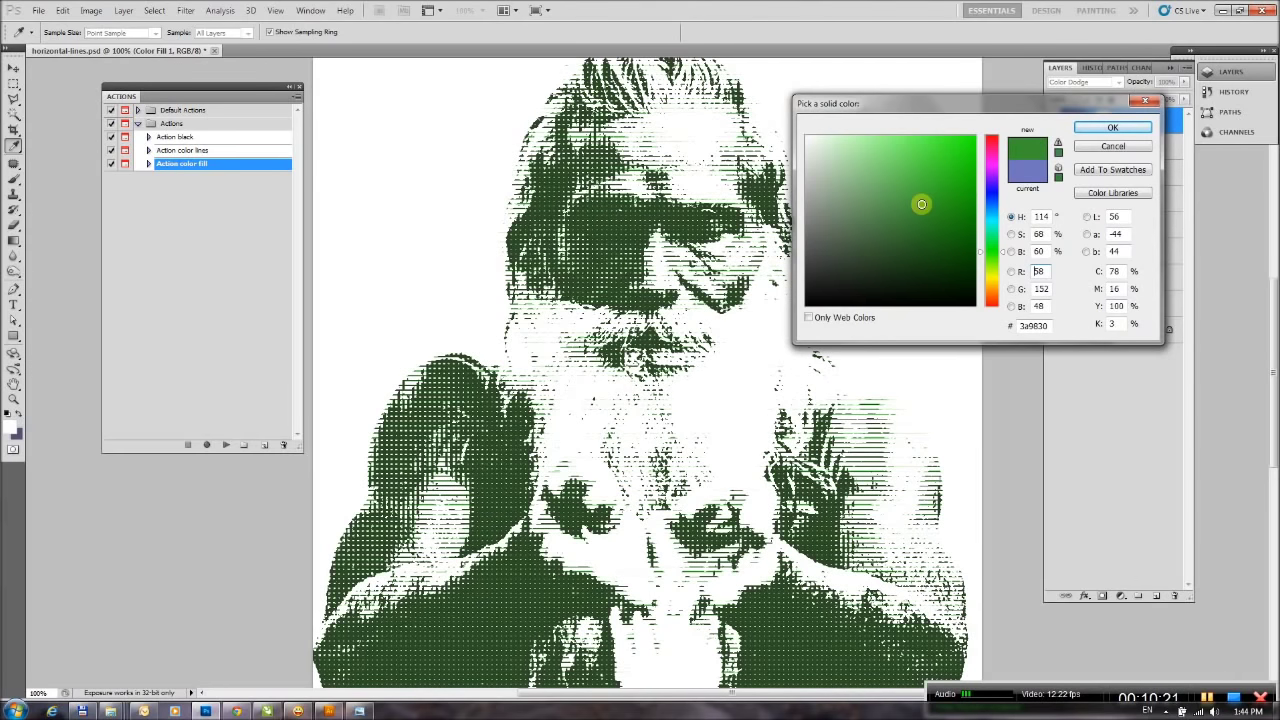
{"action": "left_click", "coordinate": [891, 203]}
{"action": "left_click", "coordinate": [899, 185]}
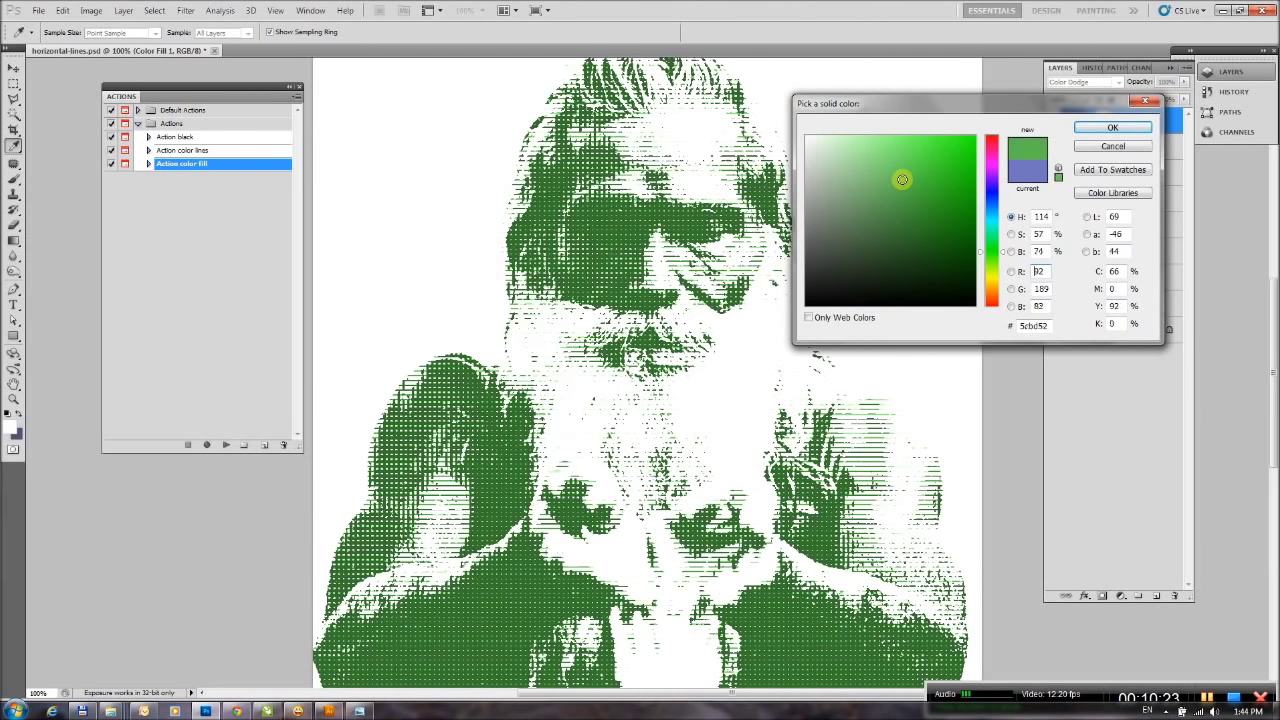
{"action": "left_click", "coordinate": [1100, 127]}
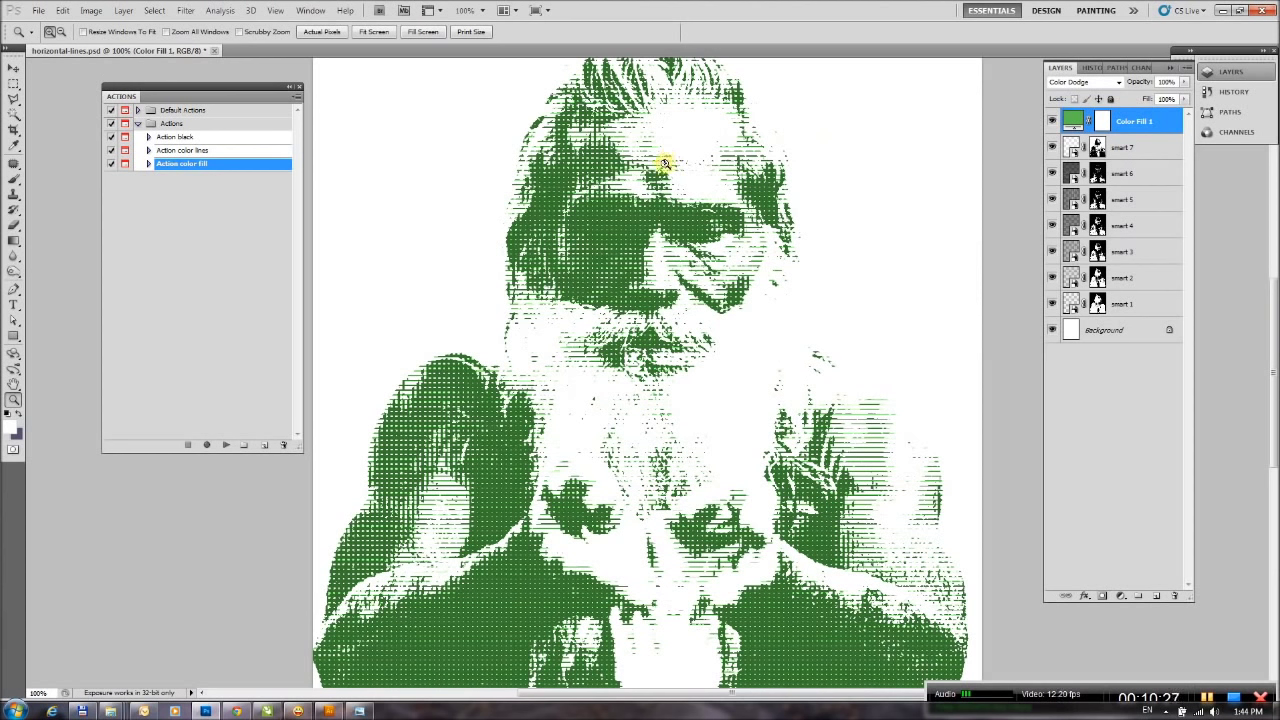
{"action": "left_click", "coordinate": [214, 51]}
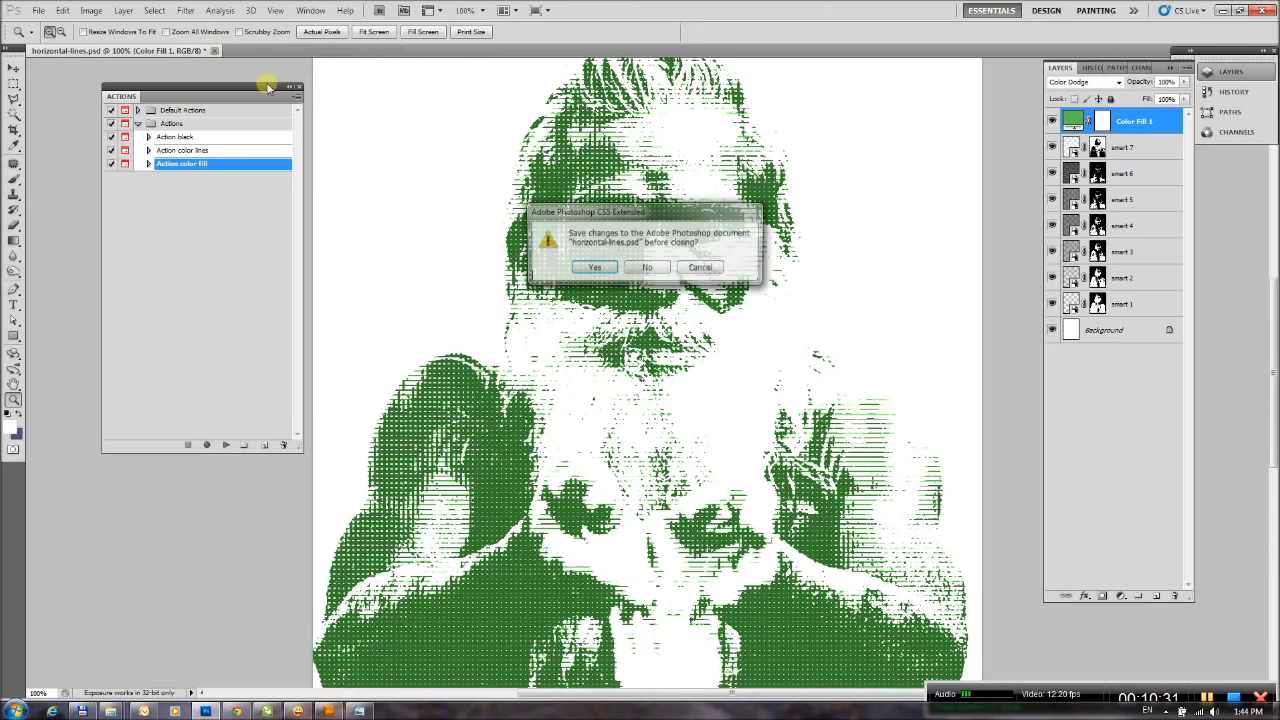
Discard the unsaved green engraving and reopen horizontal-lines.psd from Actions Set 03 at 100% view.
{"action": "left_click", "coordinate": [644, 268]}
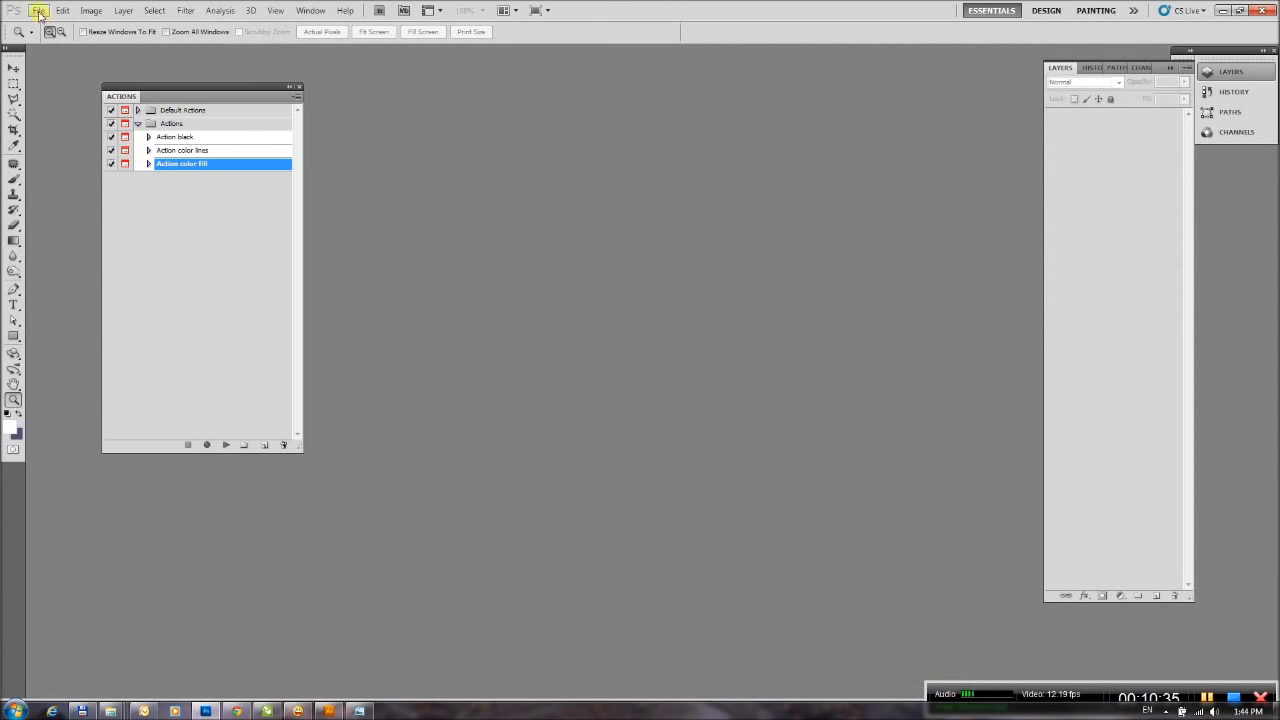
{"action": "left_click", "coordinate": [38, 10]}
{"action": "left_click", "coordinate": [45, 34]}
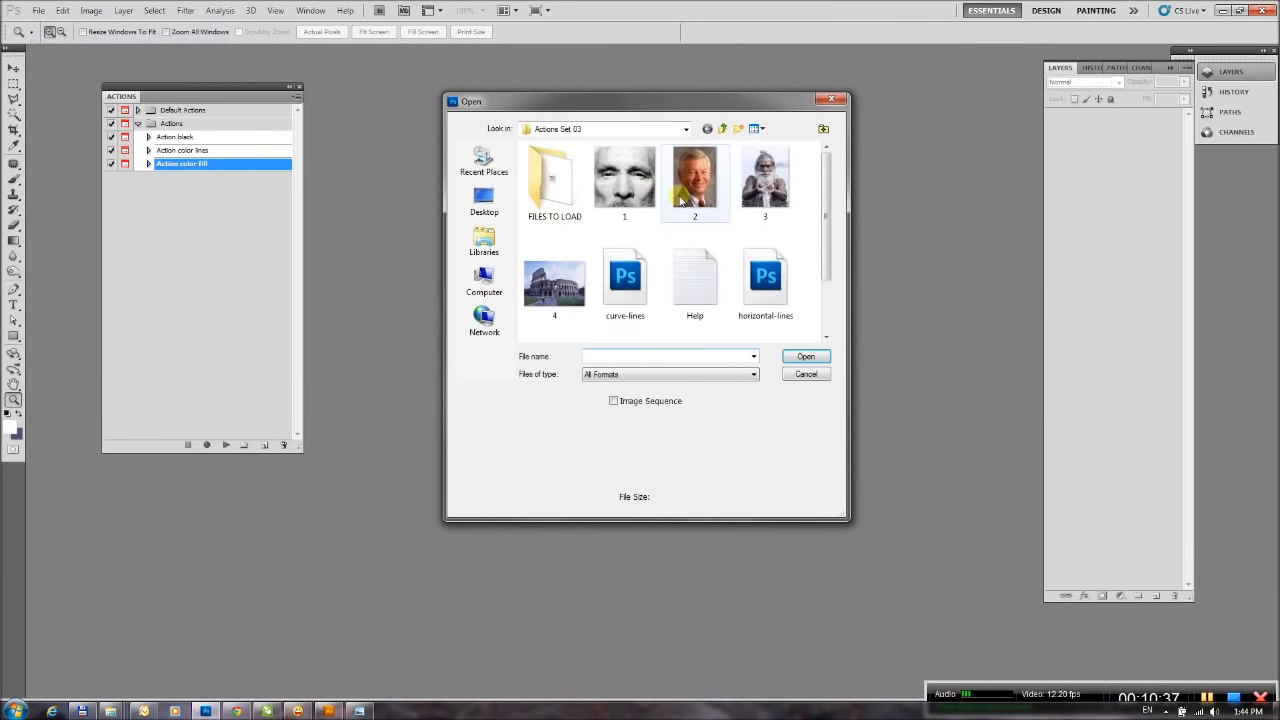
{"action": "left_click_drag", "start_coordinate": [824, 243], "coordinate": [824, 298]}
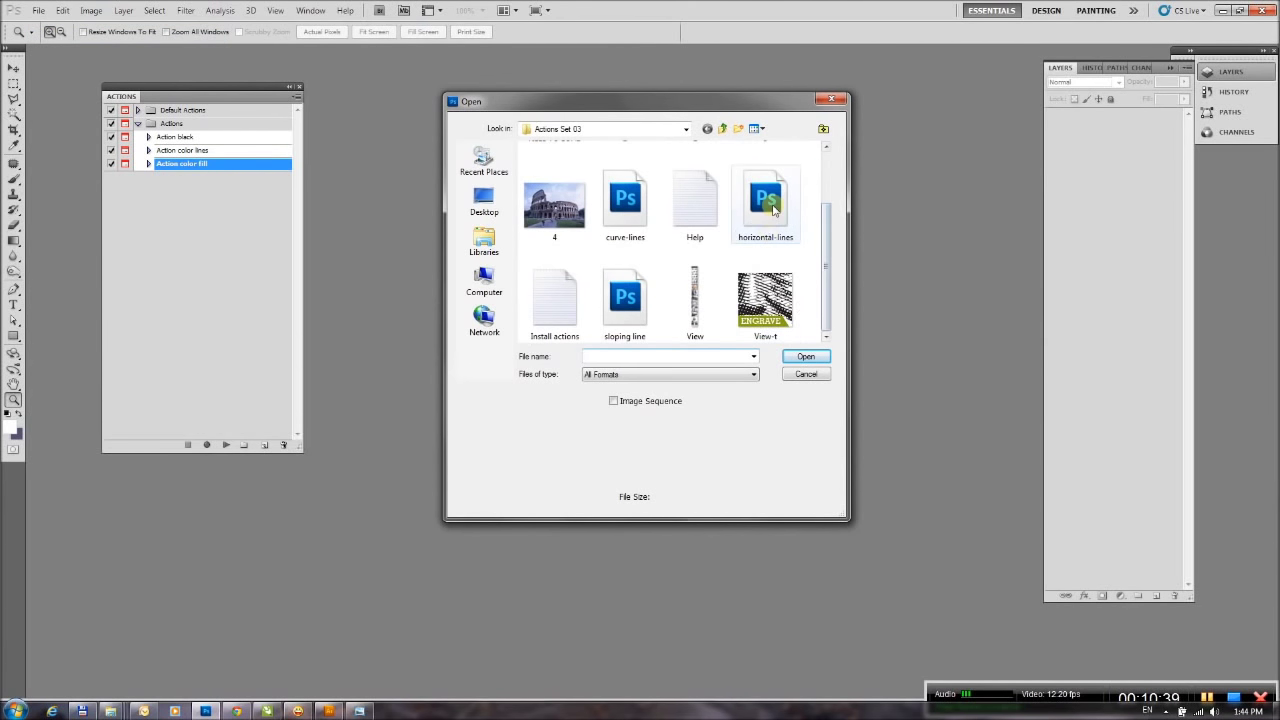
{"action": "left_click", "coordinate": [766, 205]}
{"action": "double_click", "coordinate": [766, 205]}
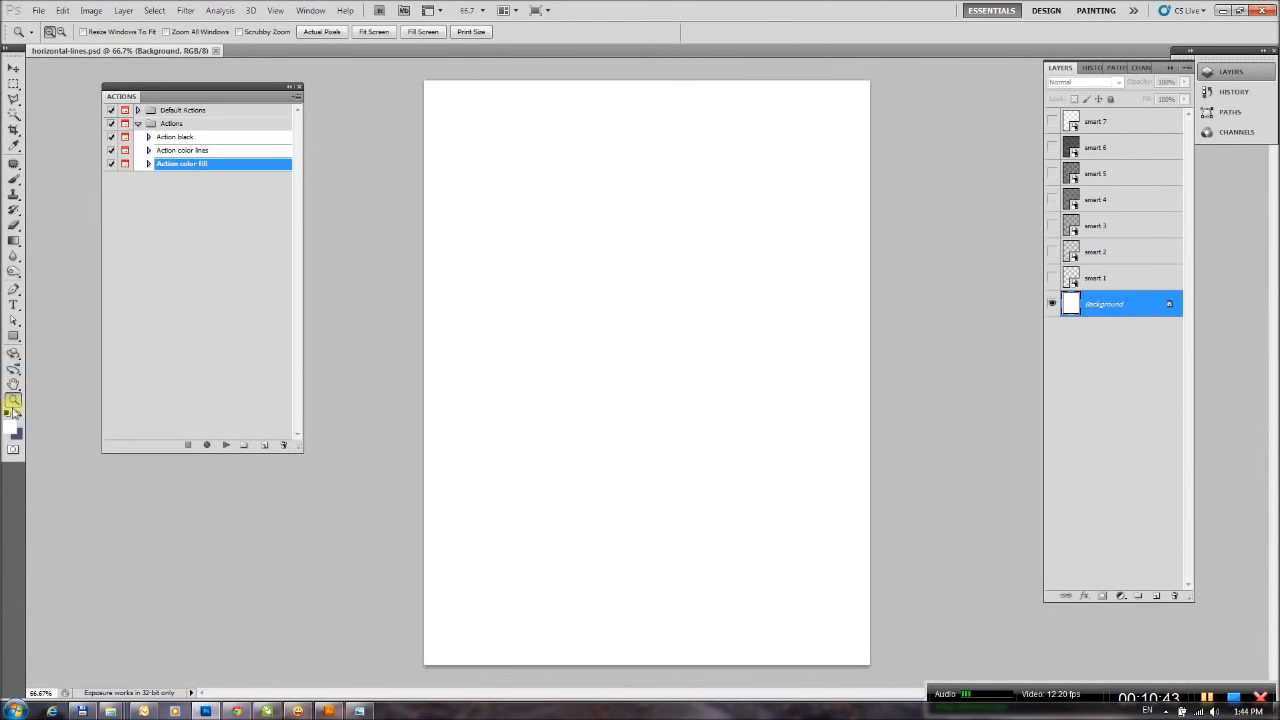
{"action": "double_click", "coordinate": [14, 400]}
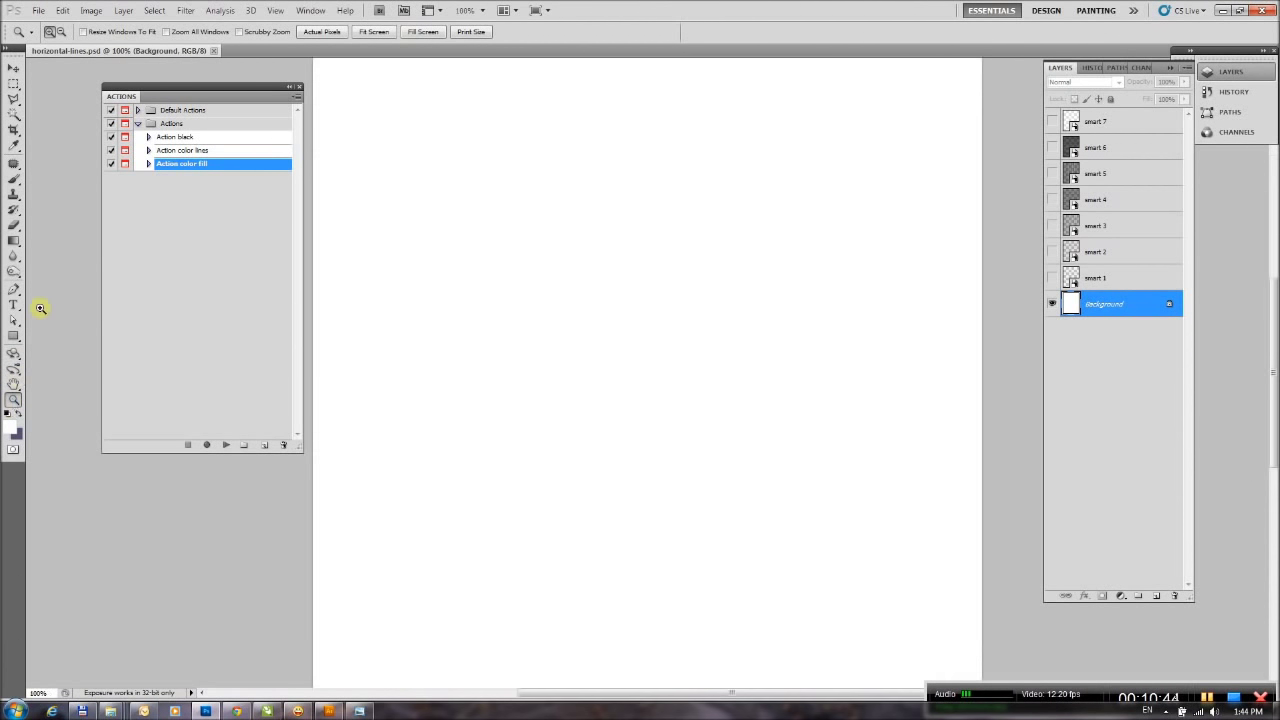
Open the Colosseum photo 4.jpg.
{"action": "left_click", "coordinate": [35, 12]}
{"action": "left_click", "coordinate": [49, 37]}
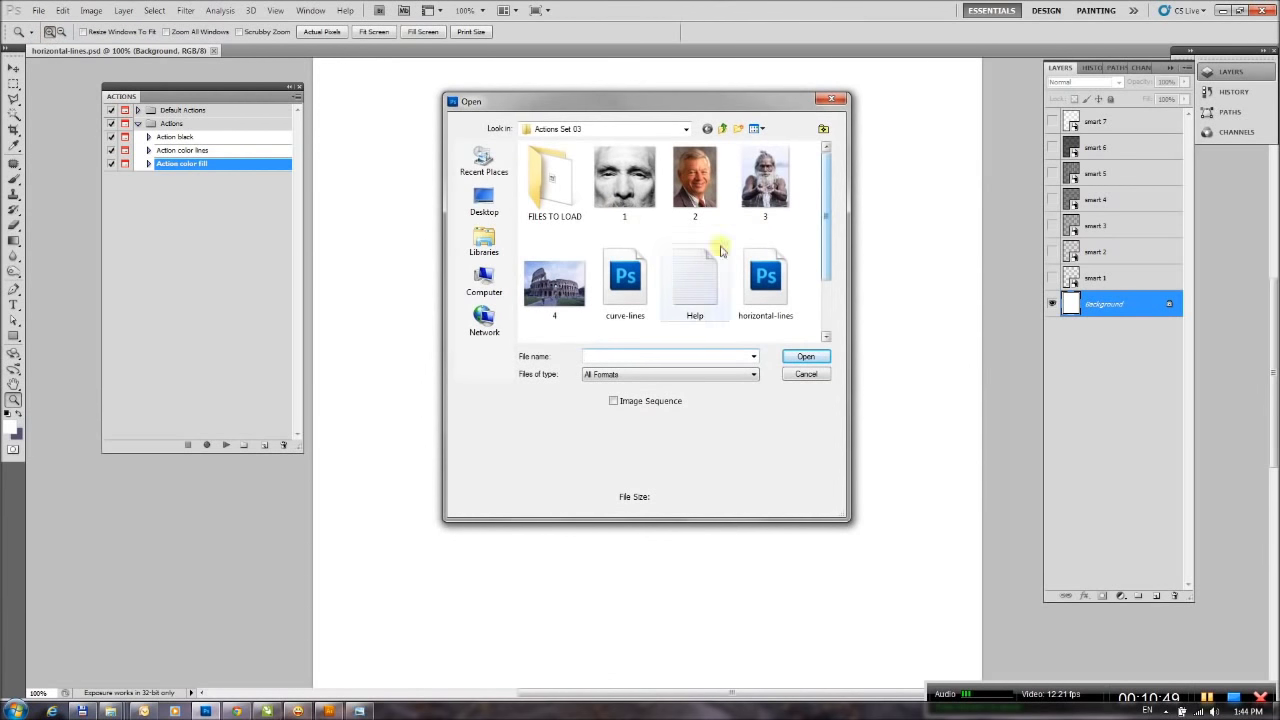
{"action": "left_click", "coordinate": [550, 286]}
{"action": "double_click", "coordinate": [550, 286]}
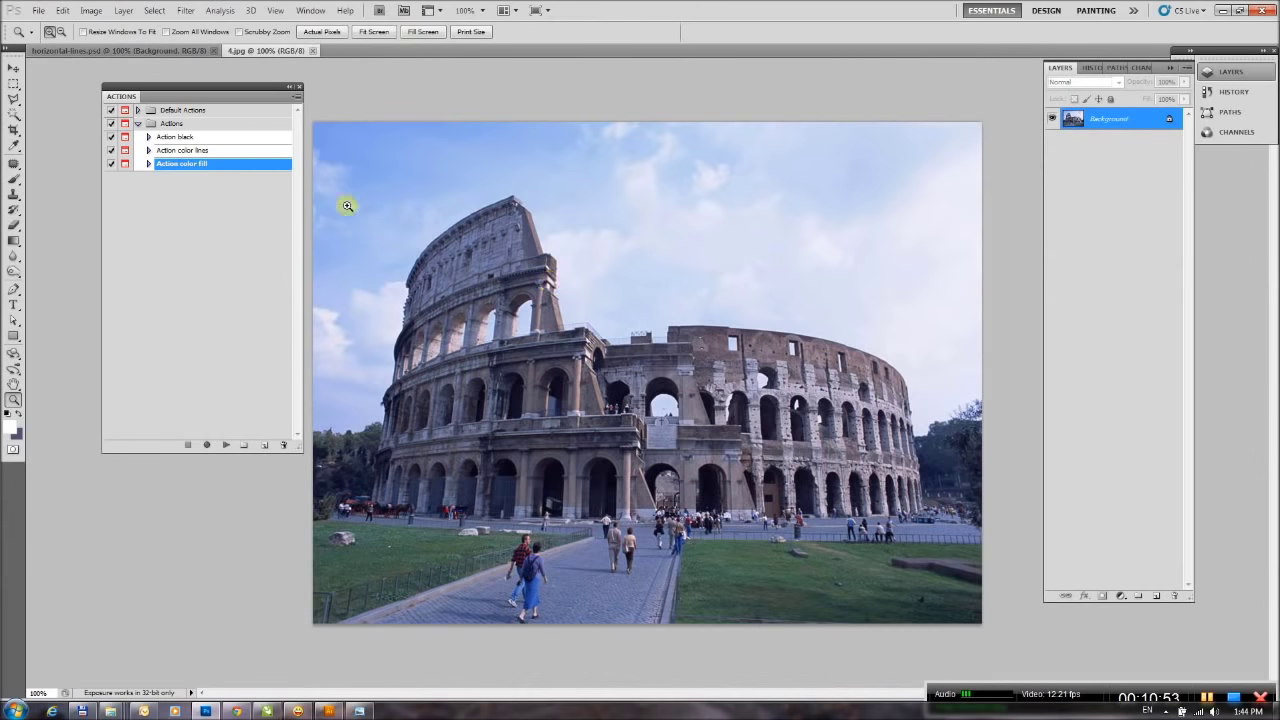
Copy the whole Colosseum image, close it, and paste it into horizontal-lines.psd as Layer 1.
{"action": "left_click", "coordinate": [67, 13]}
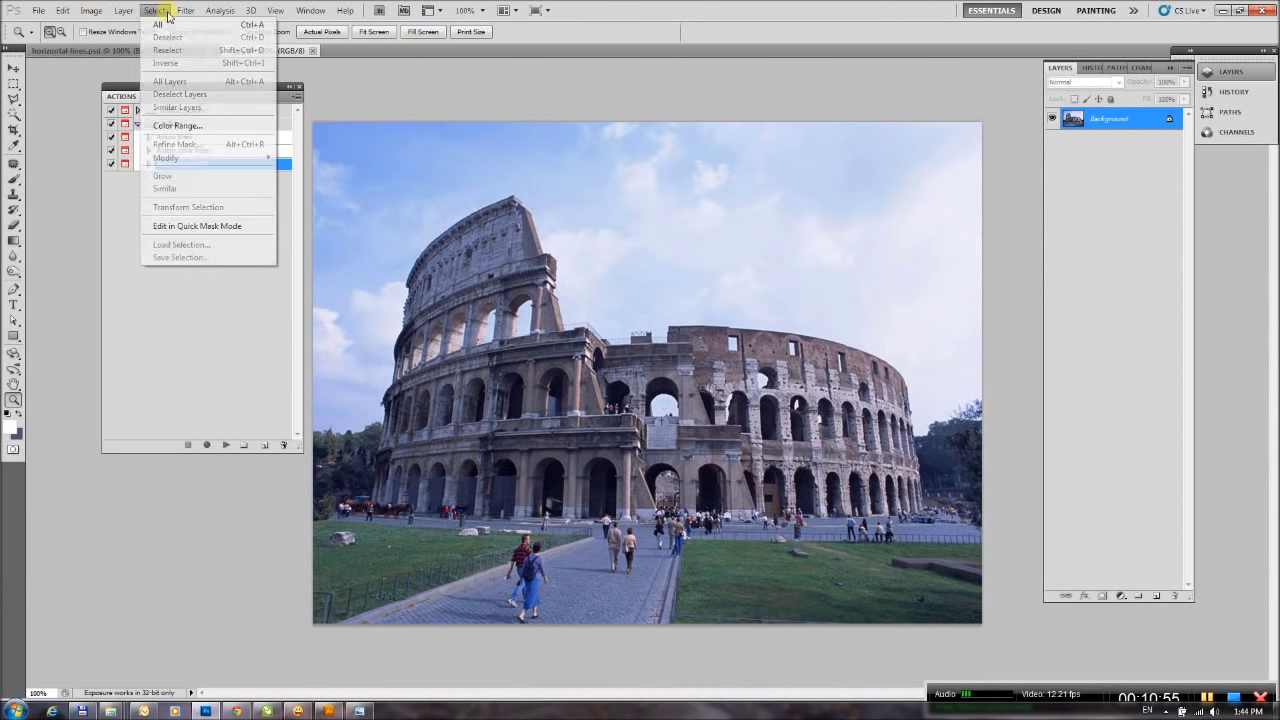
{"action": "left_click", "coordinate": [150, 24]}
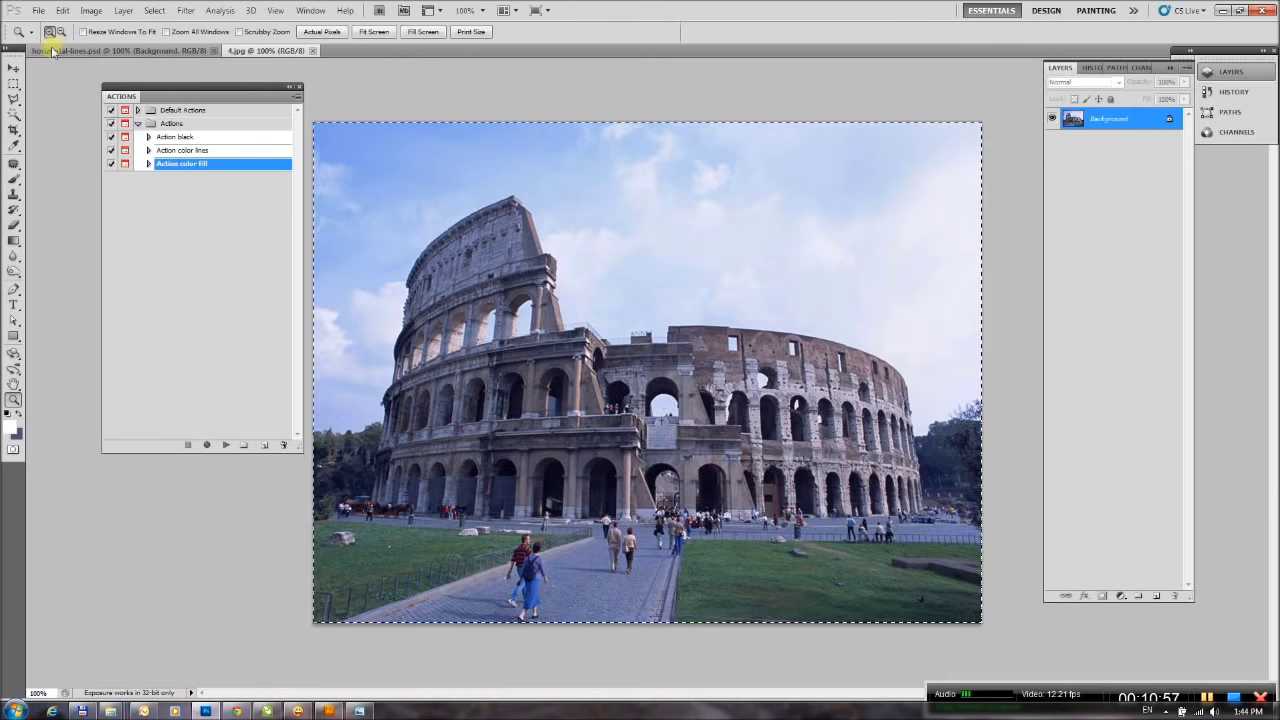
{"action": "left_click", "coordinate": [60, 11]}
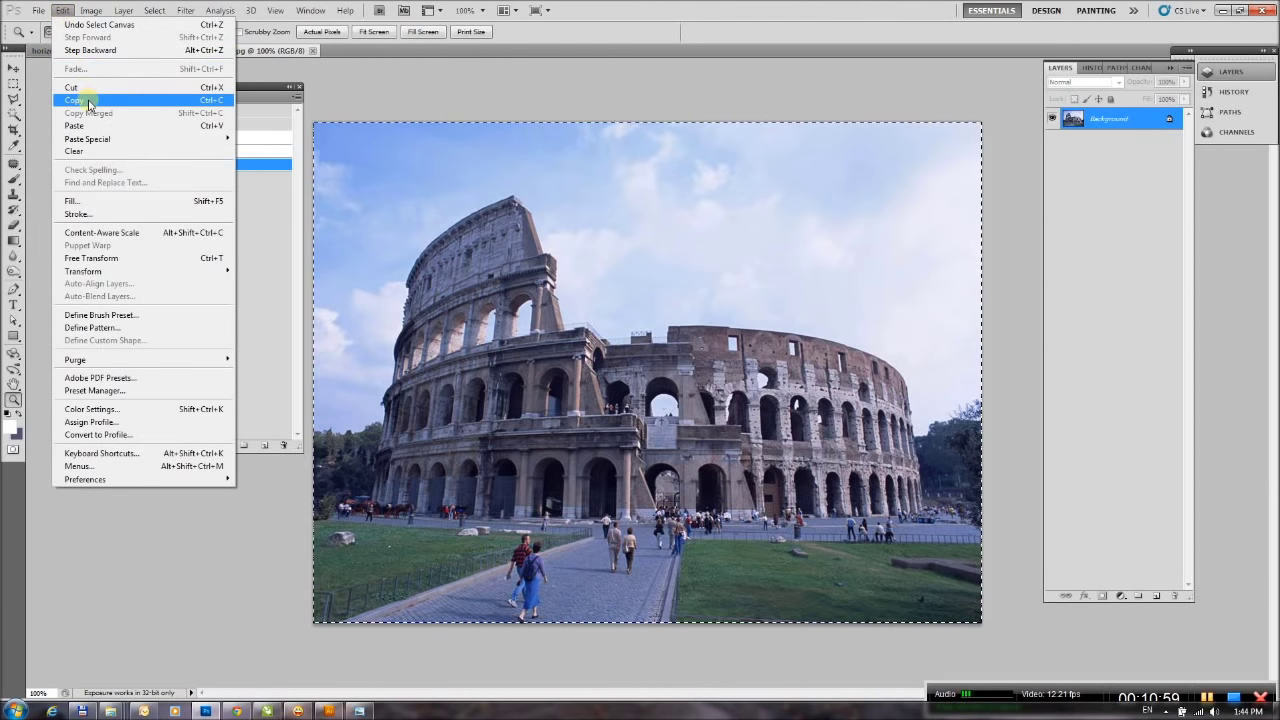
{"action": "left_click", "coordinate": [88, 100]}
{"action": "left_click", "coordinate": [313, 51]}
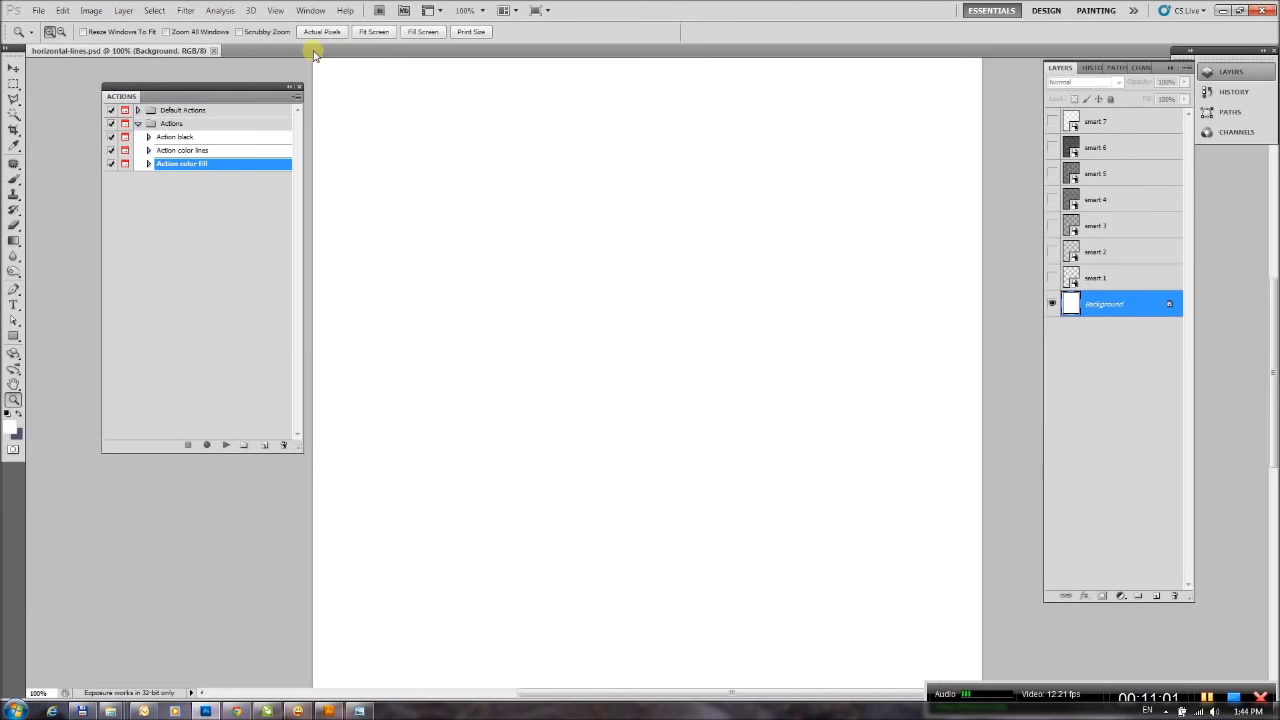
{"action": "left_click", "coordinate": [60, 11]}
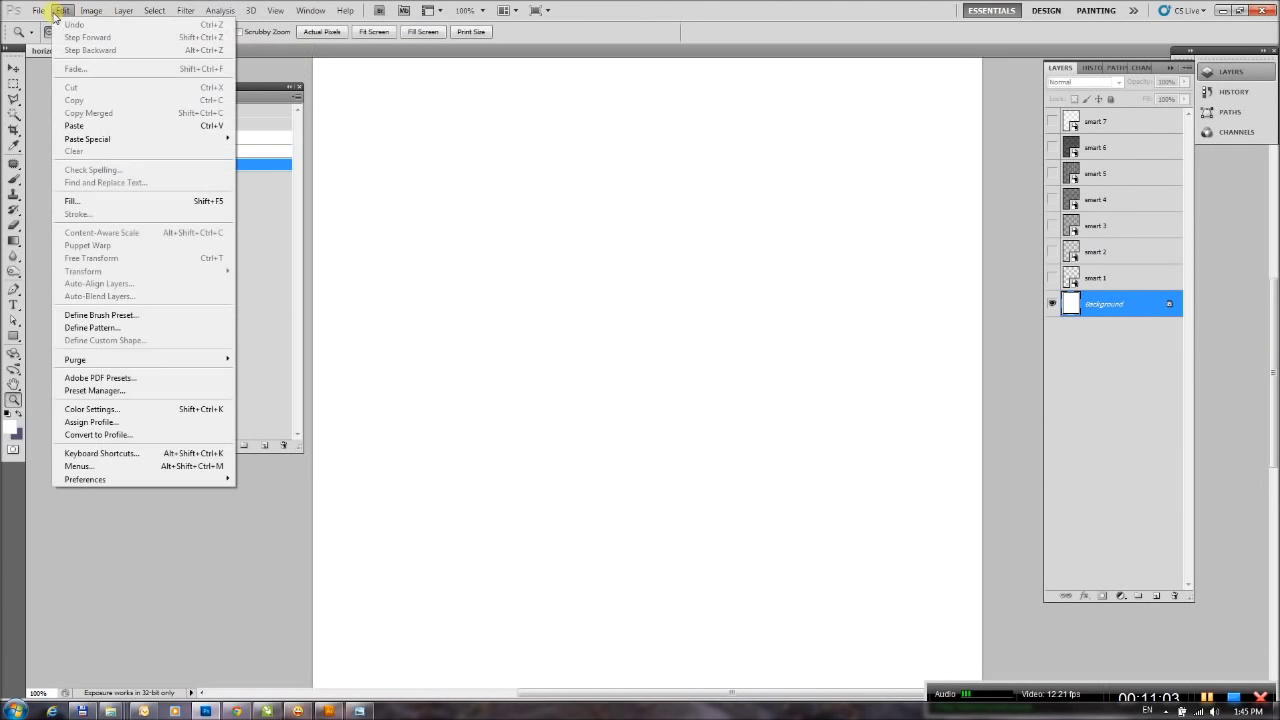
{"action": "left_click", "coordinate": [93, 126]}
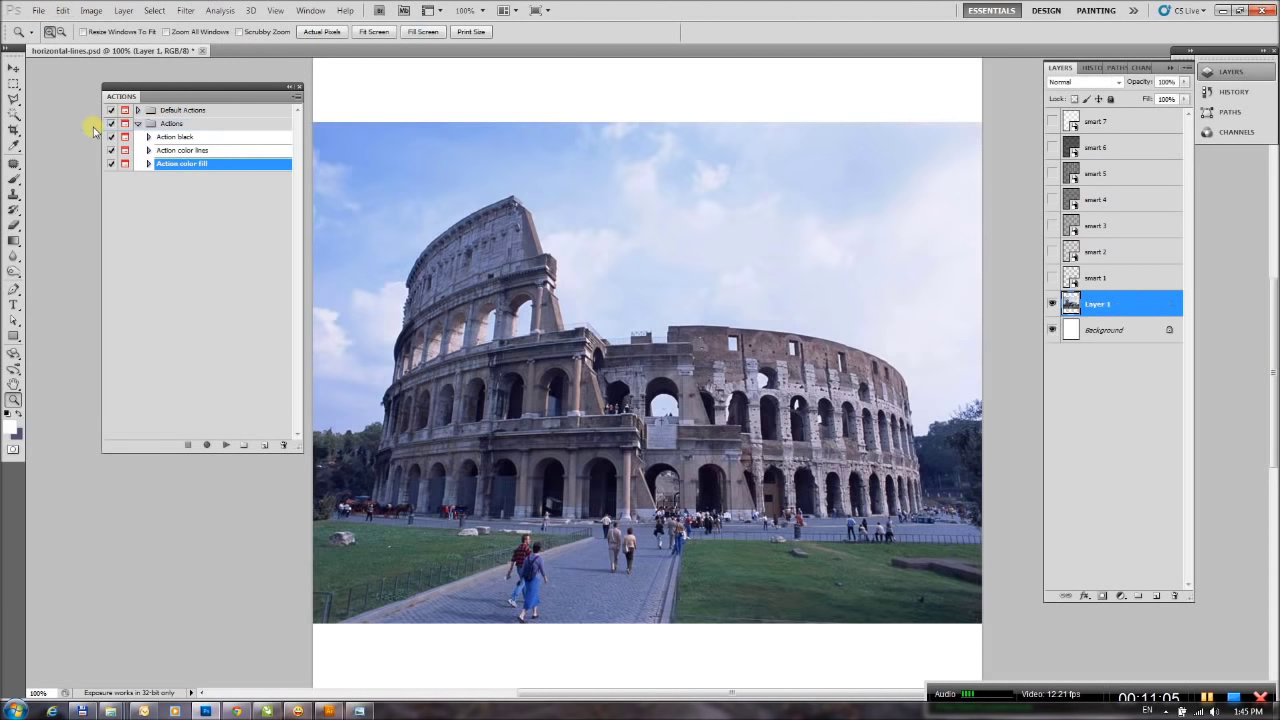
Start Action black on the Colosseum layer and accept its Layer Properties step.
{"action": "left_click", "coordinate": [14, 68]}
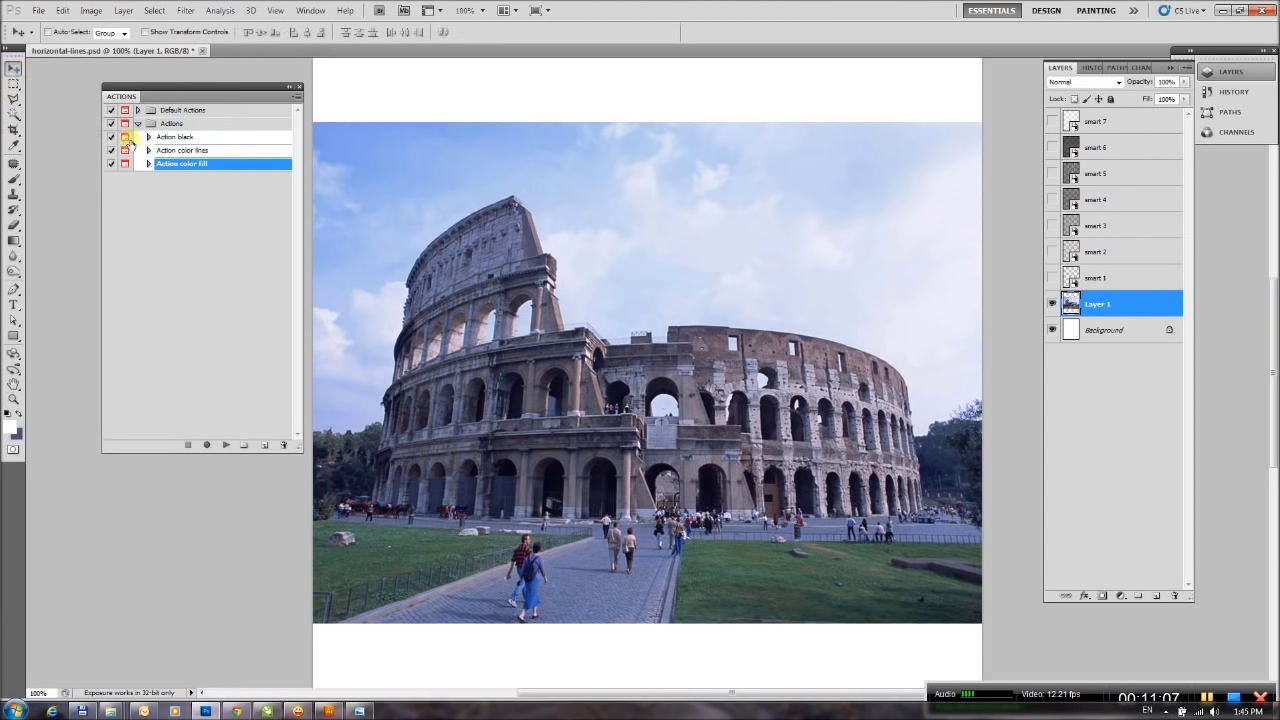
{"action": "left_click", "coordinate": [185, 151]}
{"action": "left_click", "coordinate": [174, 137]}
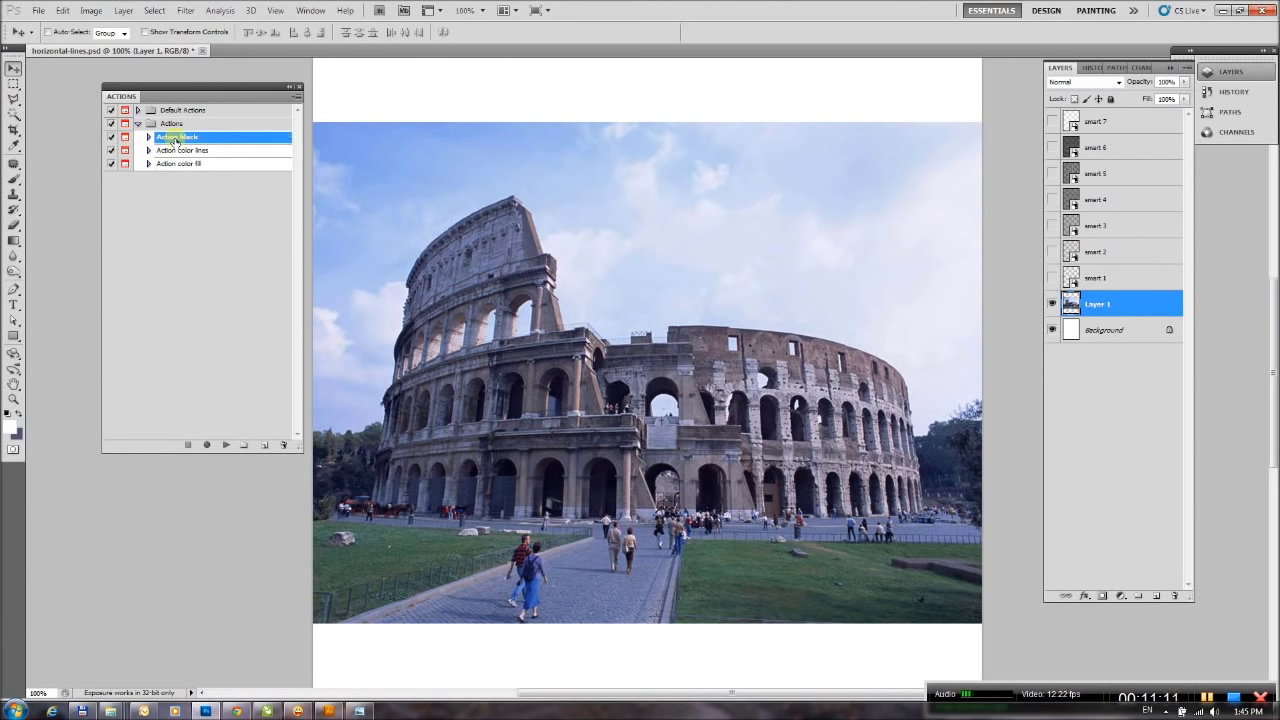
{"action": "left_click", "coordinate": [223, 446]}
{"action": "left_click", "coordinate": [730, 238]}
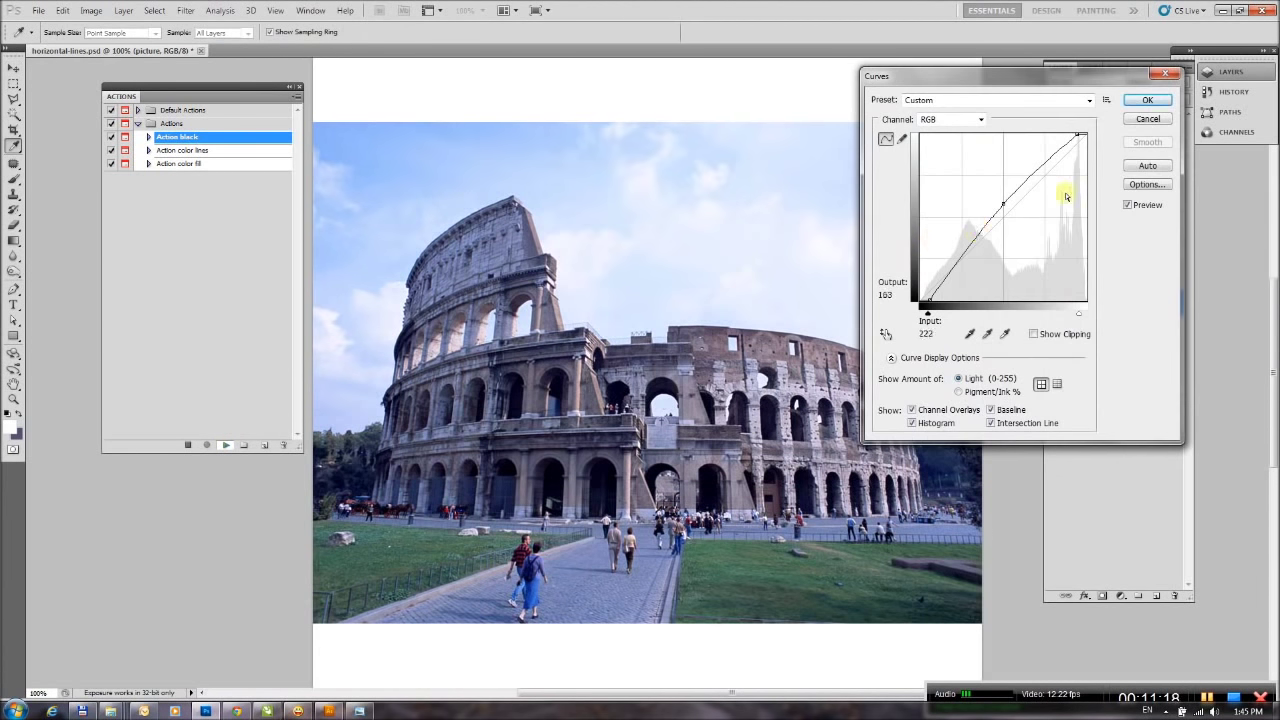
Compare Cross Process, Increase and Medium Contrast curve presets, settling on Linear Contrast (RGB).
{"action": "left_click", "coordinate": [1058, 101]}
{"action": "left_click", "coordinate": [1012, 148]}
{"action": "left_click", "coordinate": [1012, 104]}
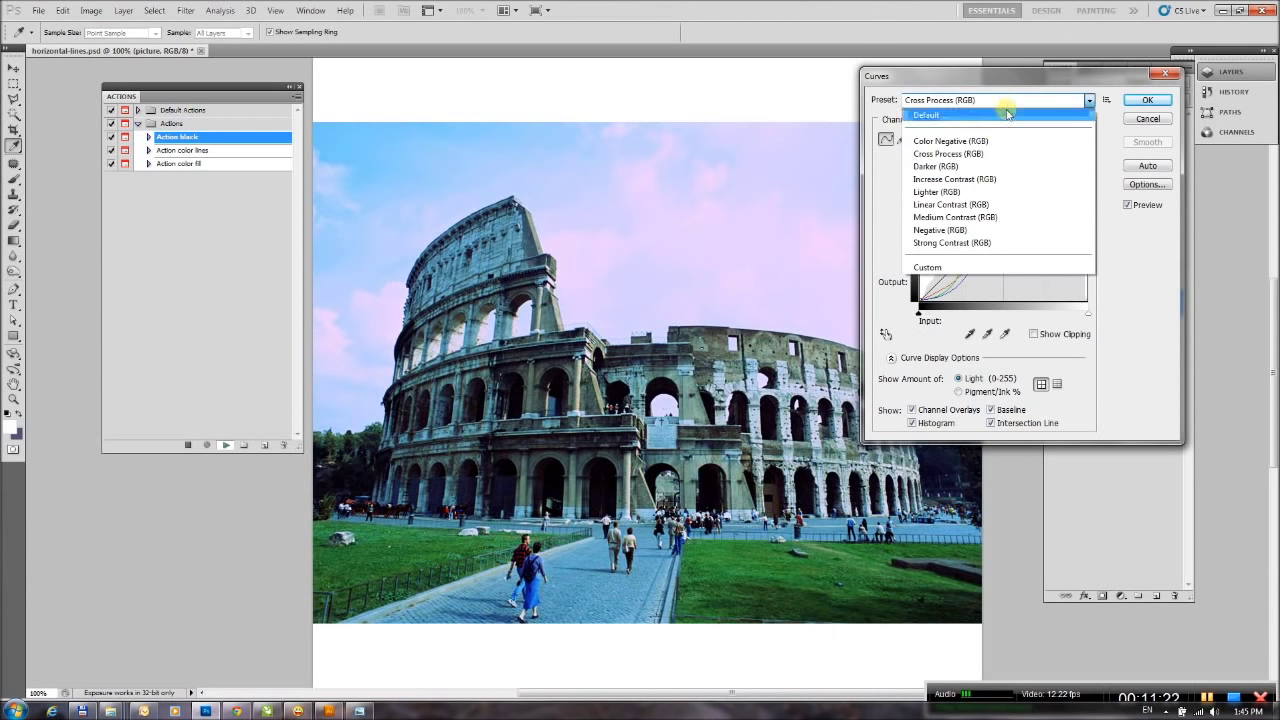
{"action": "left_click", "coordinate": [965, 172]}
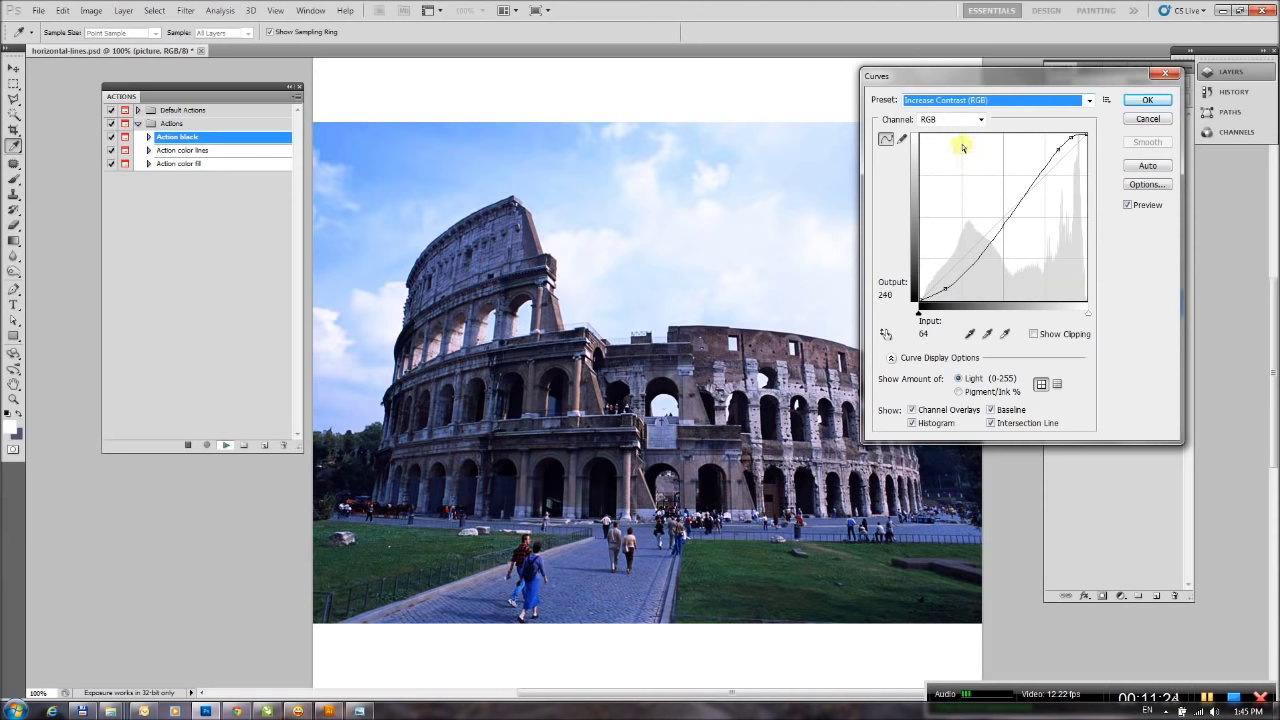
{"action": "left_click", "coordinate": [993, 101]}
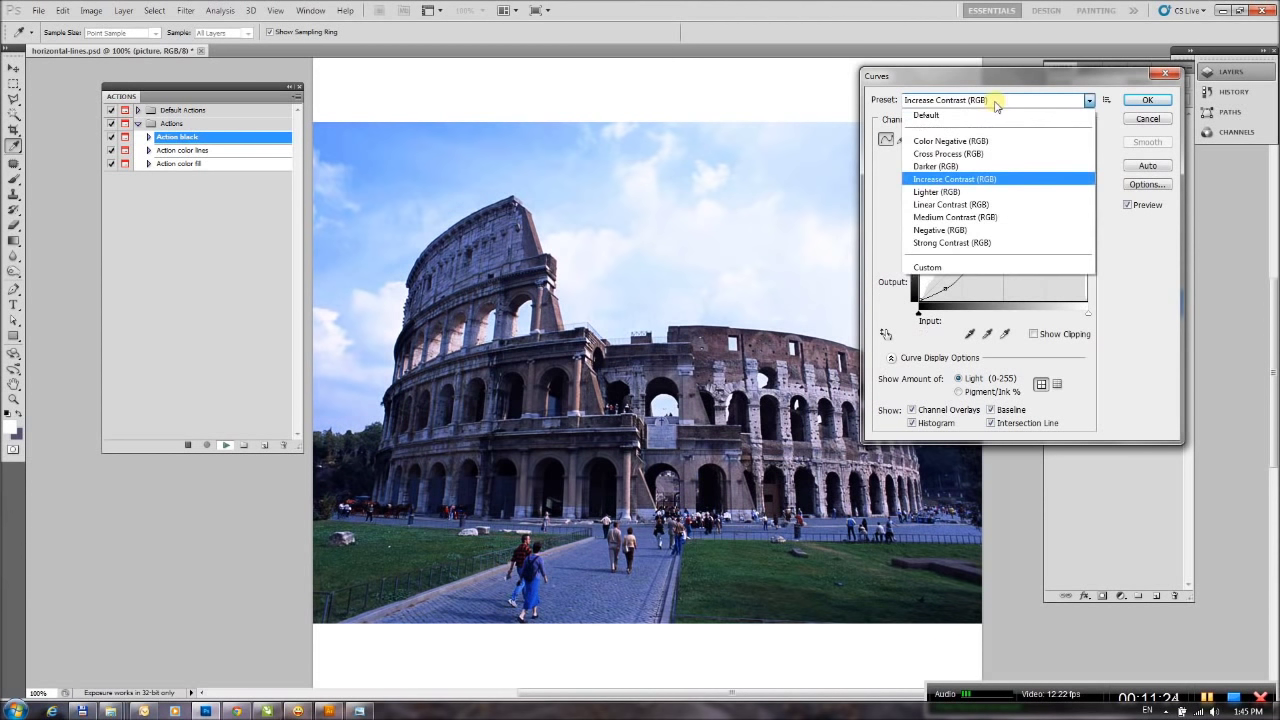
{"action": "left_click", "coordinate": [955, 217]}
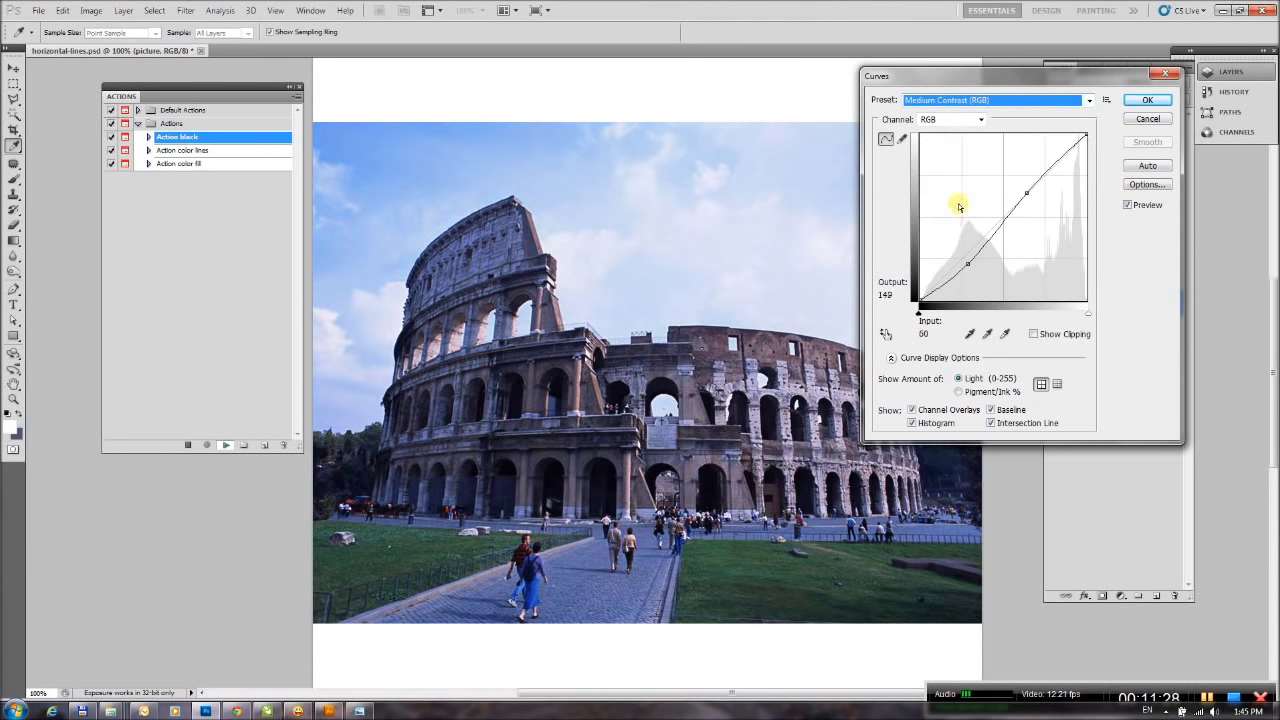
{"action": "left_click", "coordinate": [988, 101]}
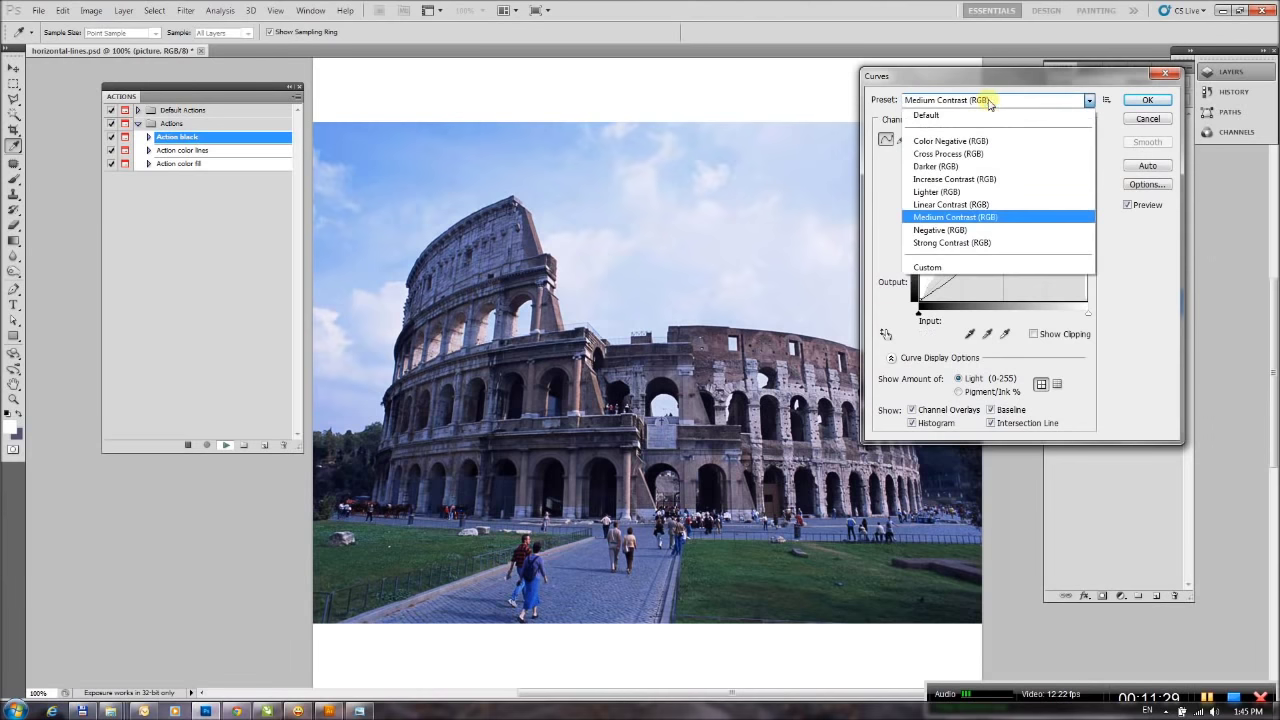
{"action": "left_click", "coordinate": [958, 179]}
{"action": "left_click", "coordinate": [998, 100]}
{"action": "left_click", "coordinate": [955, 205]}
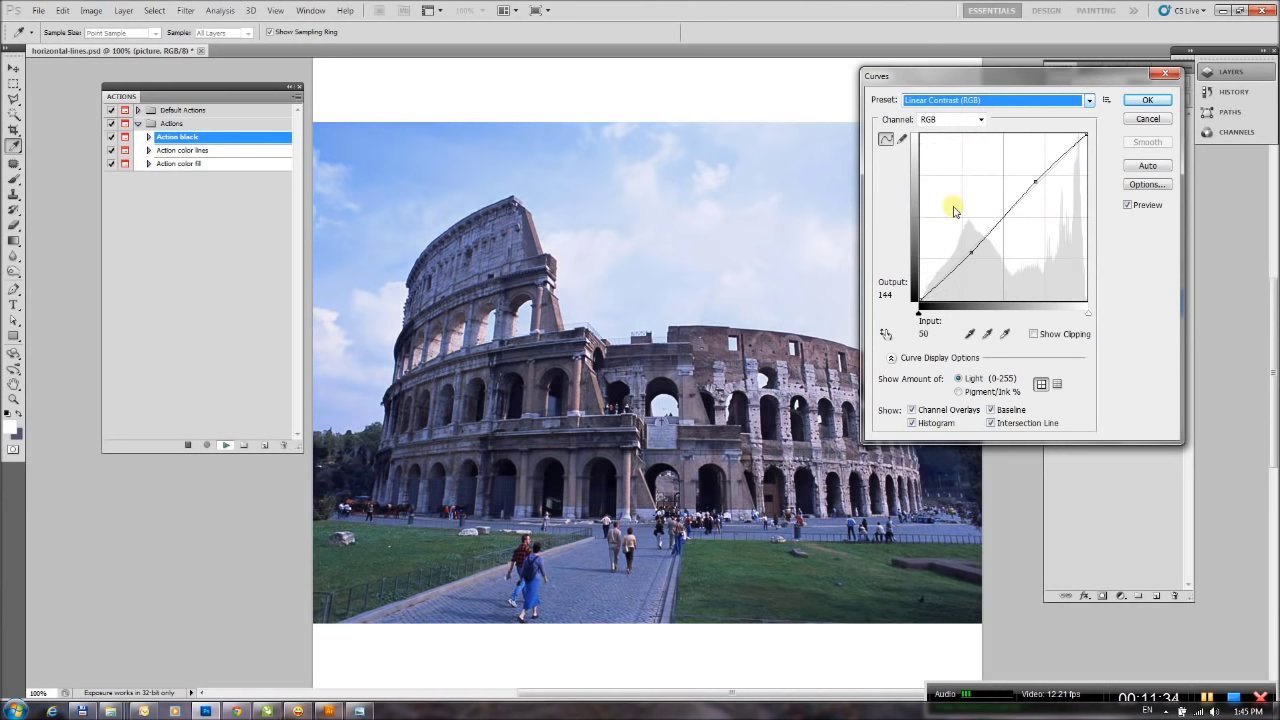
{"action": "left_click", "coordinate": [1146, 101]}
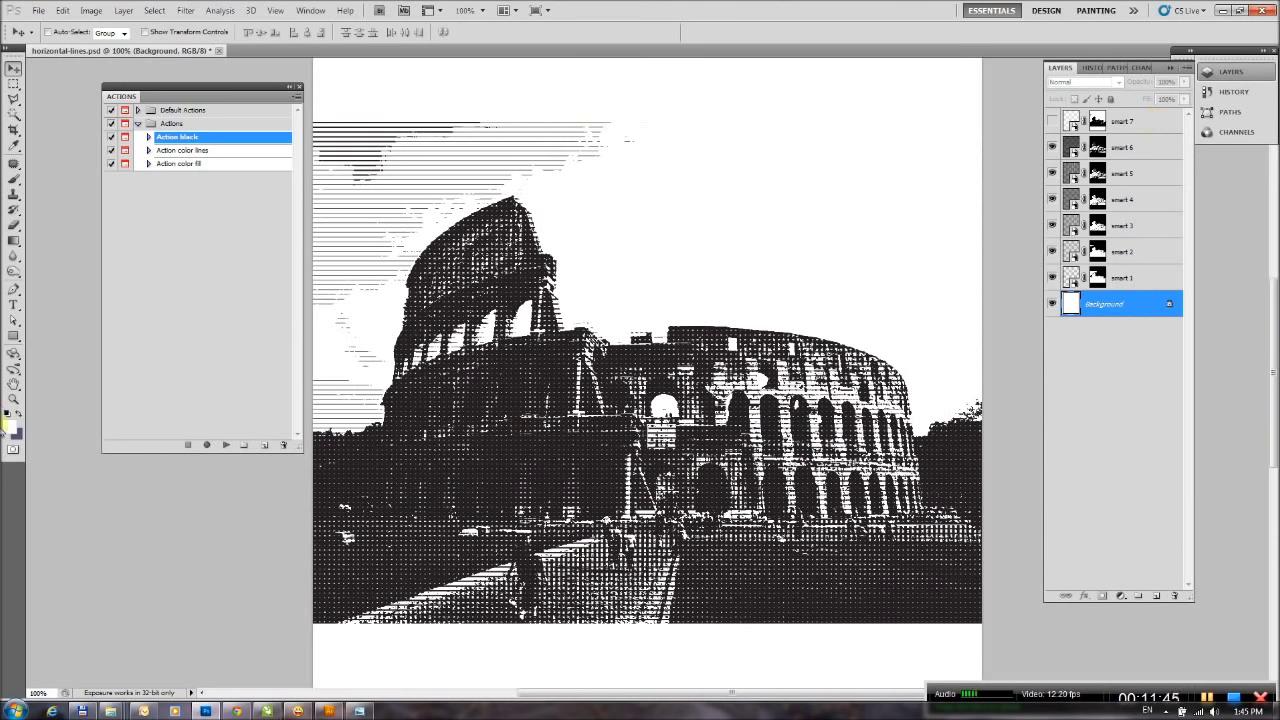
Zoom into the engraved Colosseum arches to inspect the line detail, then return to 100%.
{"action": "left_click", "coordinate": [13, 400]}
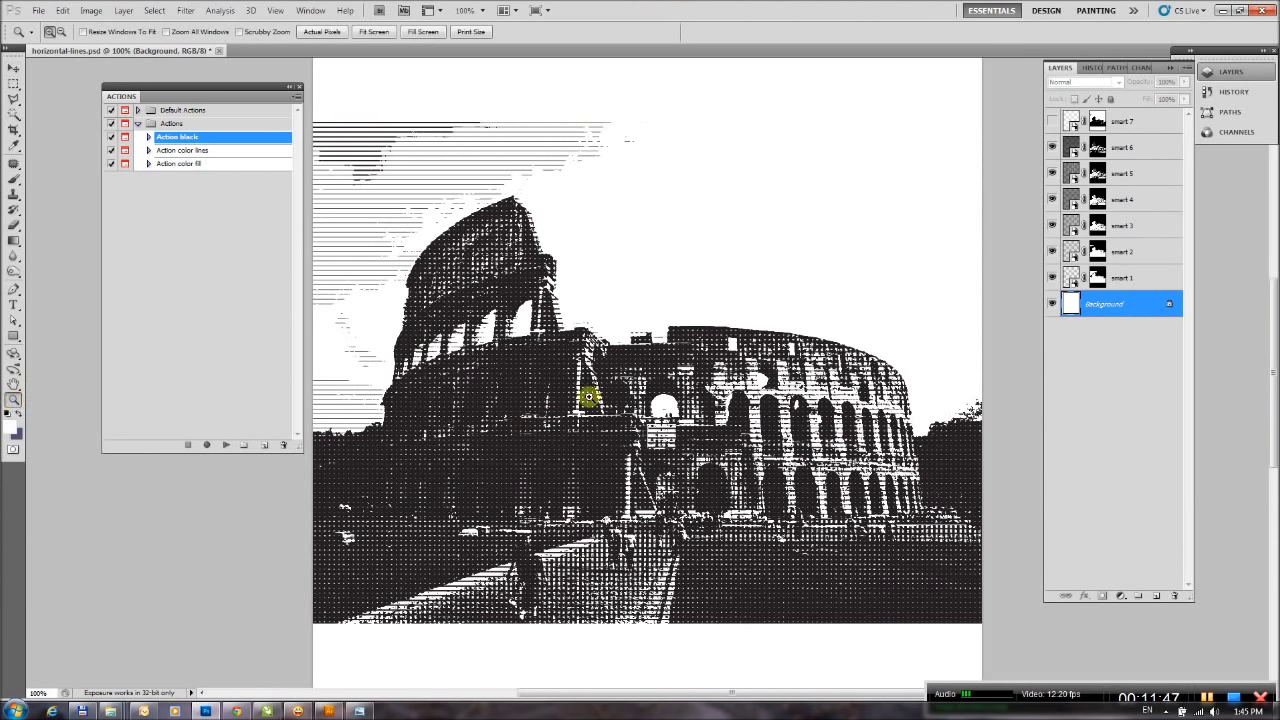
{"action": "left_click", "coordinate": [836, 488]}
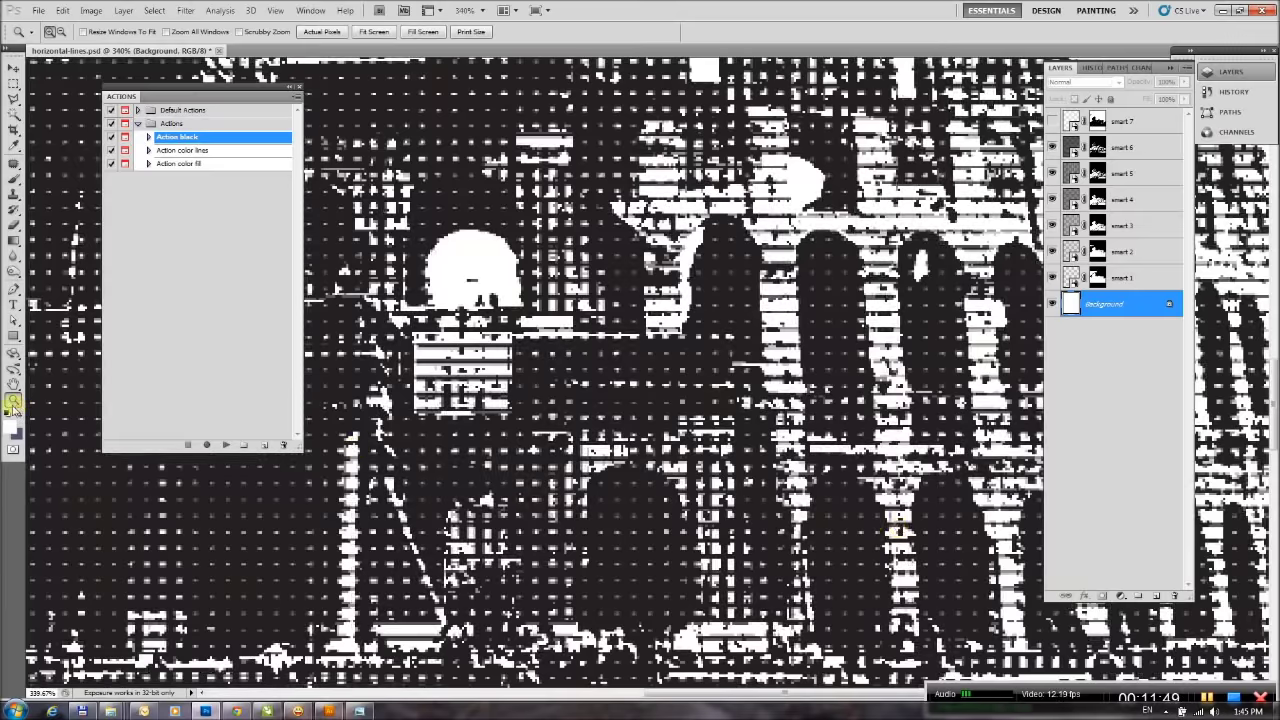
{"action": "double_click", "coordinate": [8, 404]}
{"action": "left_click", "coordinate": [12, 386]}
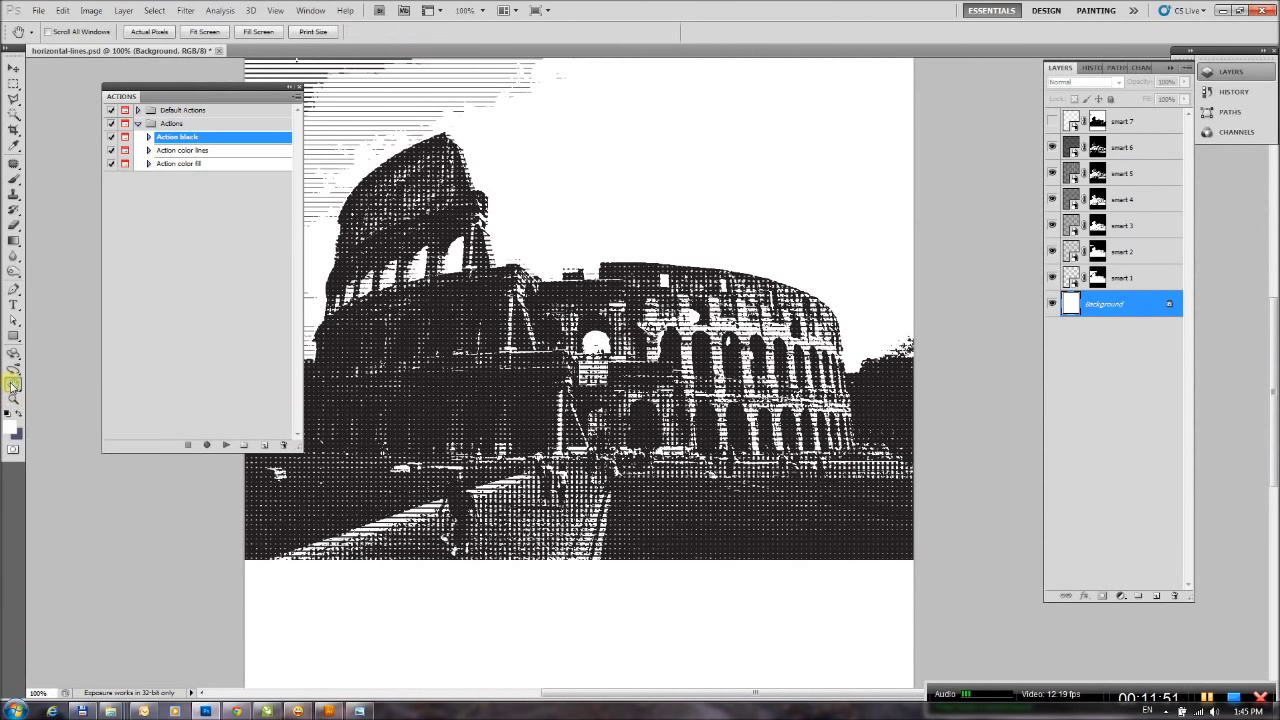
{"action": "left_click", "coordinate": [91, 13]}
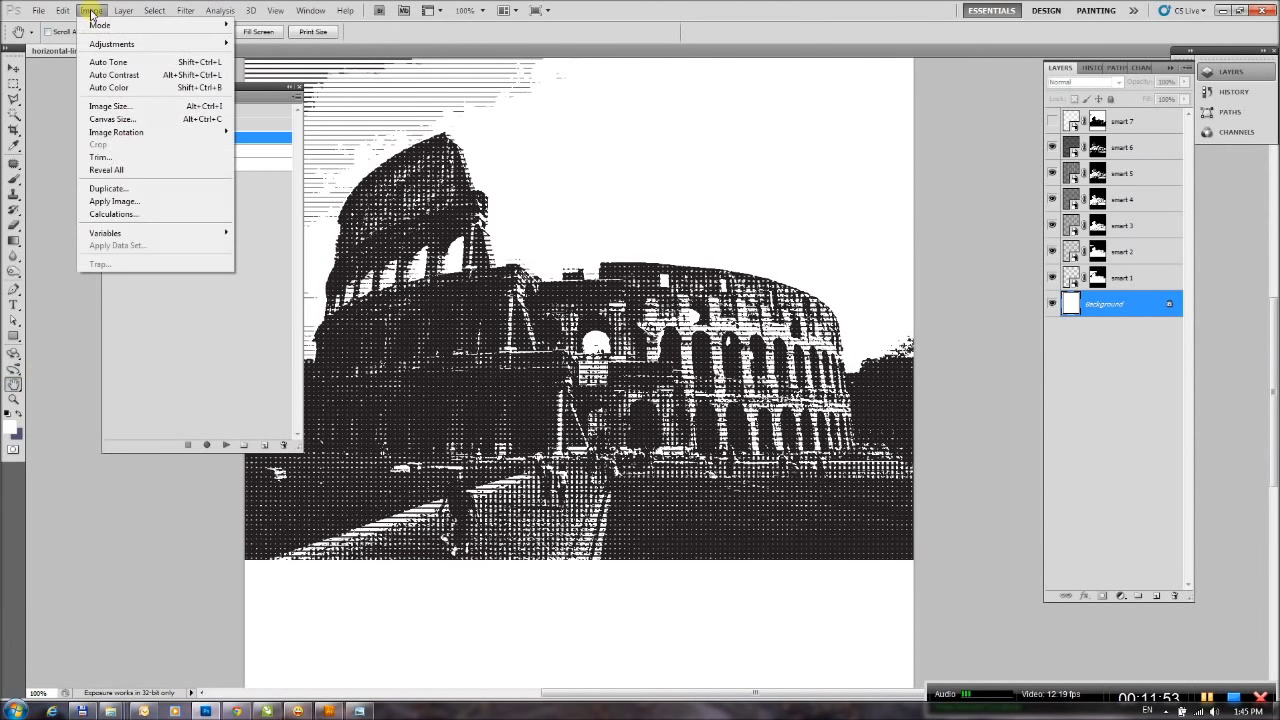
Resample the image to 3000 pixels wide in Image Size.
{"action": "left_click", "coordinate": [140, 120]}
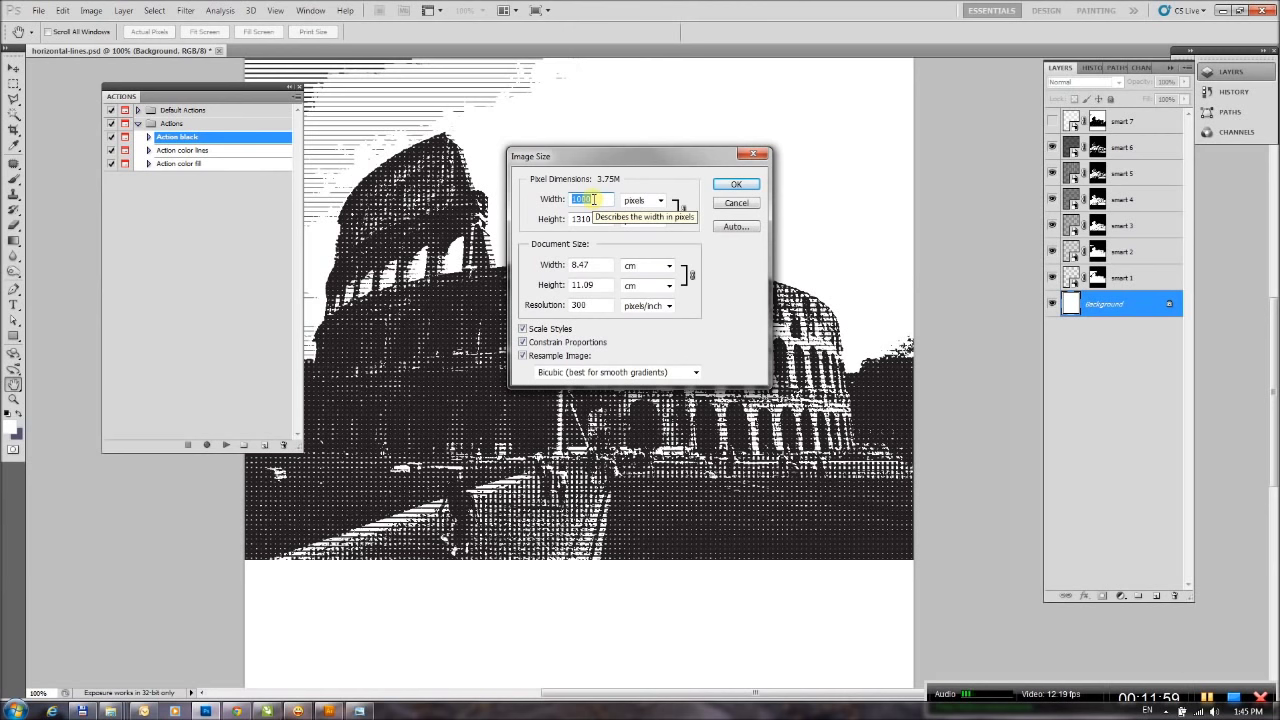
{"action": "type", "text": "3000"}
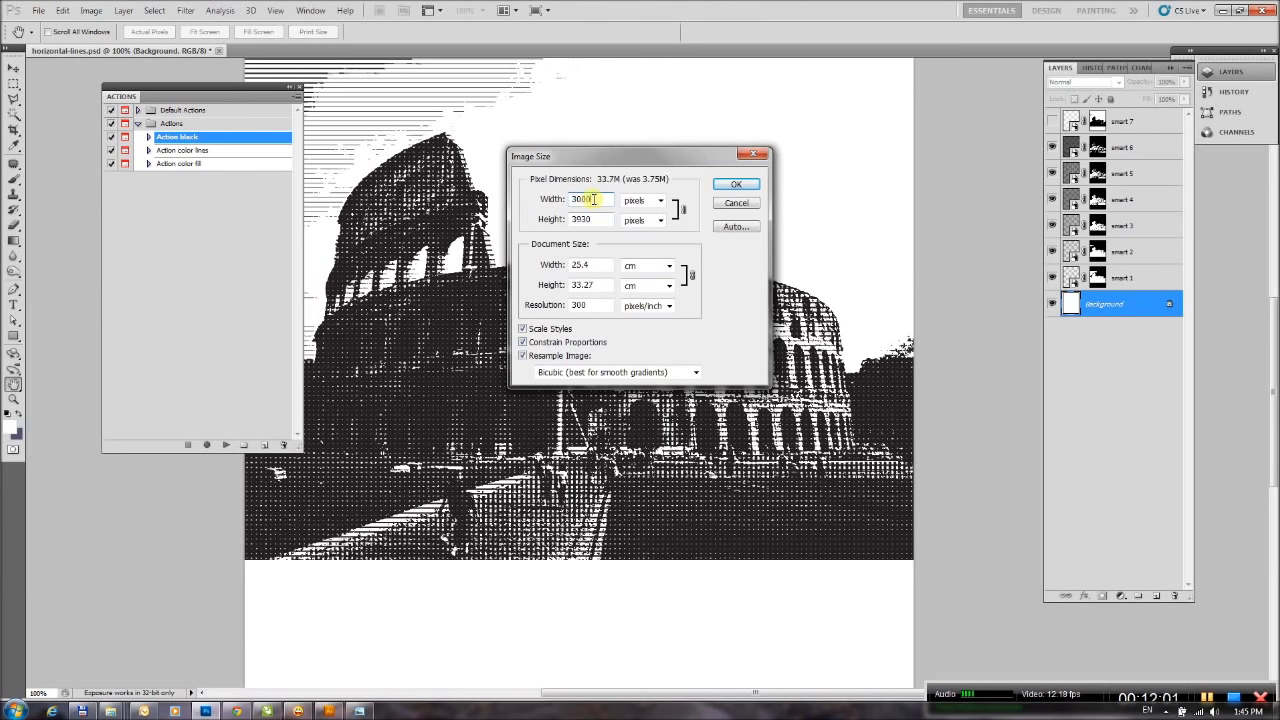
{"action": "key", "text": "Return"}
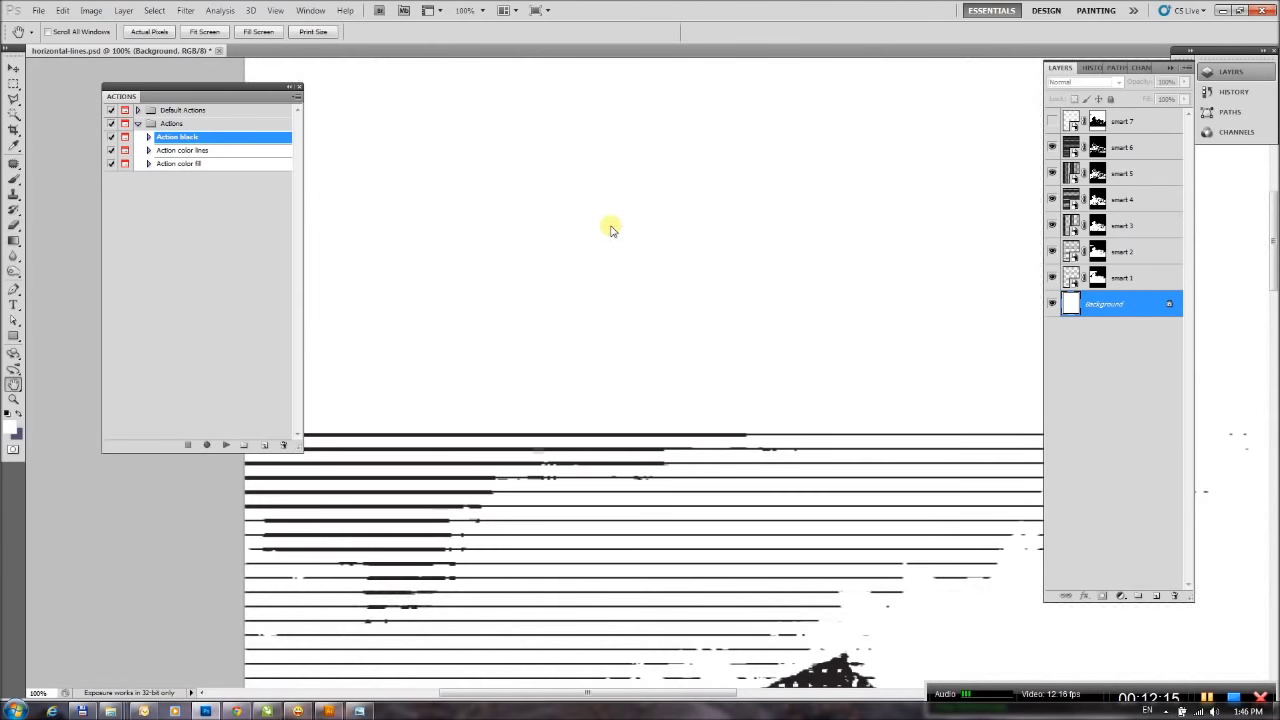
{"action": "left_click_drag", "start_coordinate": [822, 565], "coordinate": [677, 275]}
{"action": "left_click", "coordinate": [15, 400]}
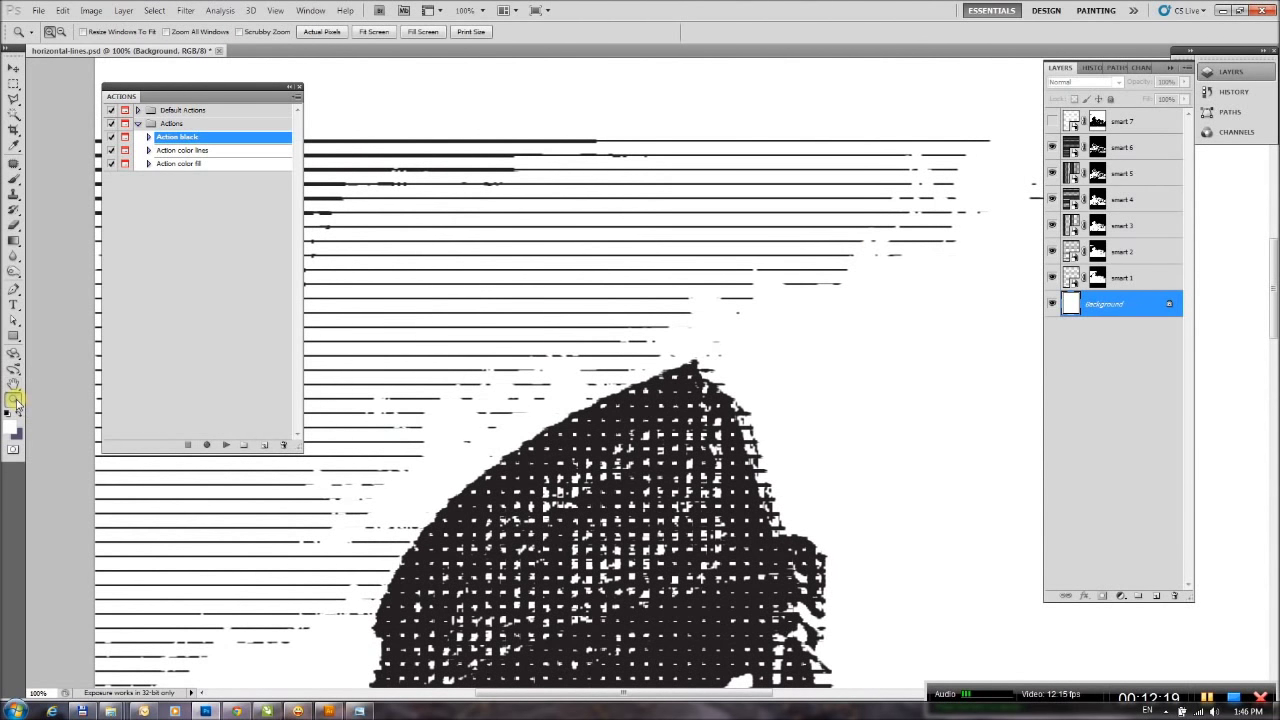
{"action": "left_click", "coordinate": [13, 385]}
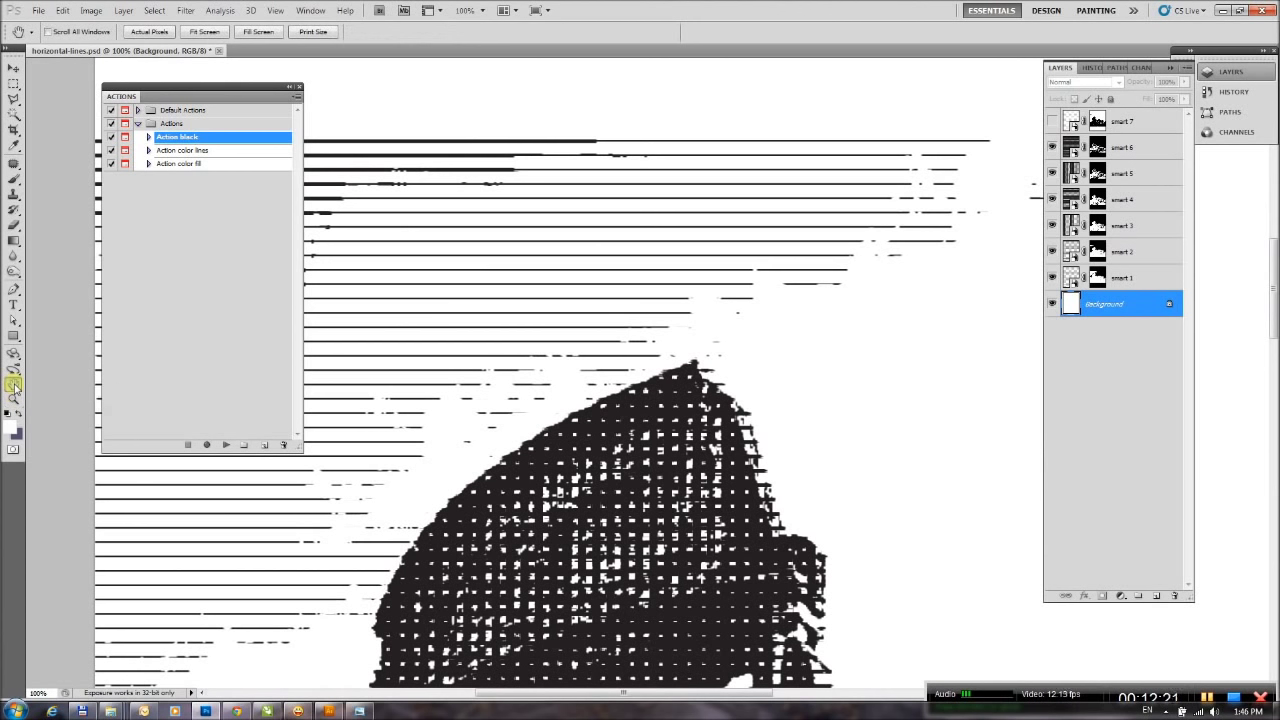
{"action": "double_click", "coordinate": [13, 385]}
{"action": "double_click", "coordinate": [14, 400]}
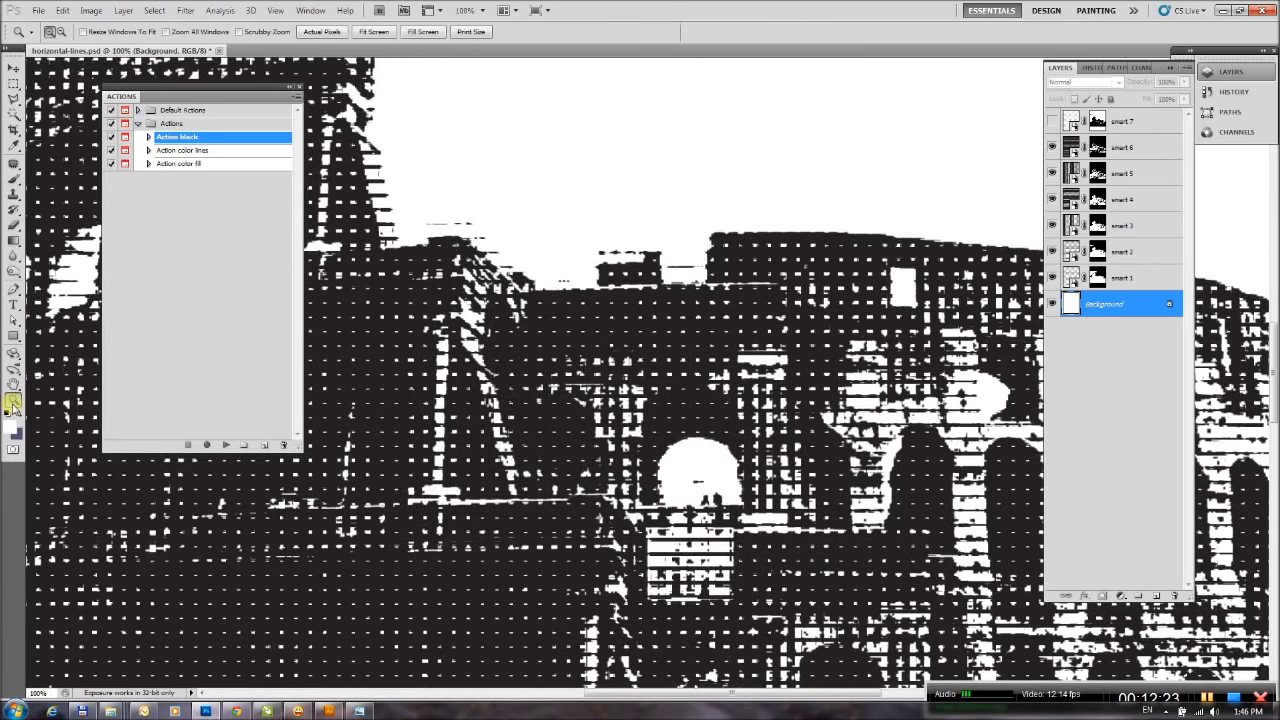
{"action": "left_click", "coordinate": [12, 386]}
{"action": "left_click_drag", "start_coordinate": [686, 486], "coordinate": [694, 286]}
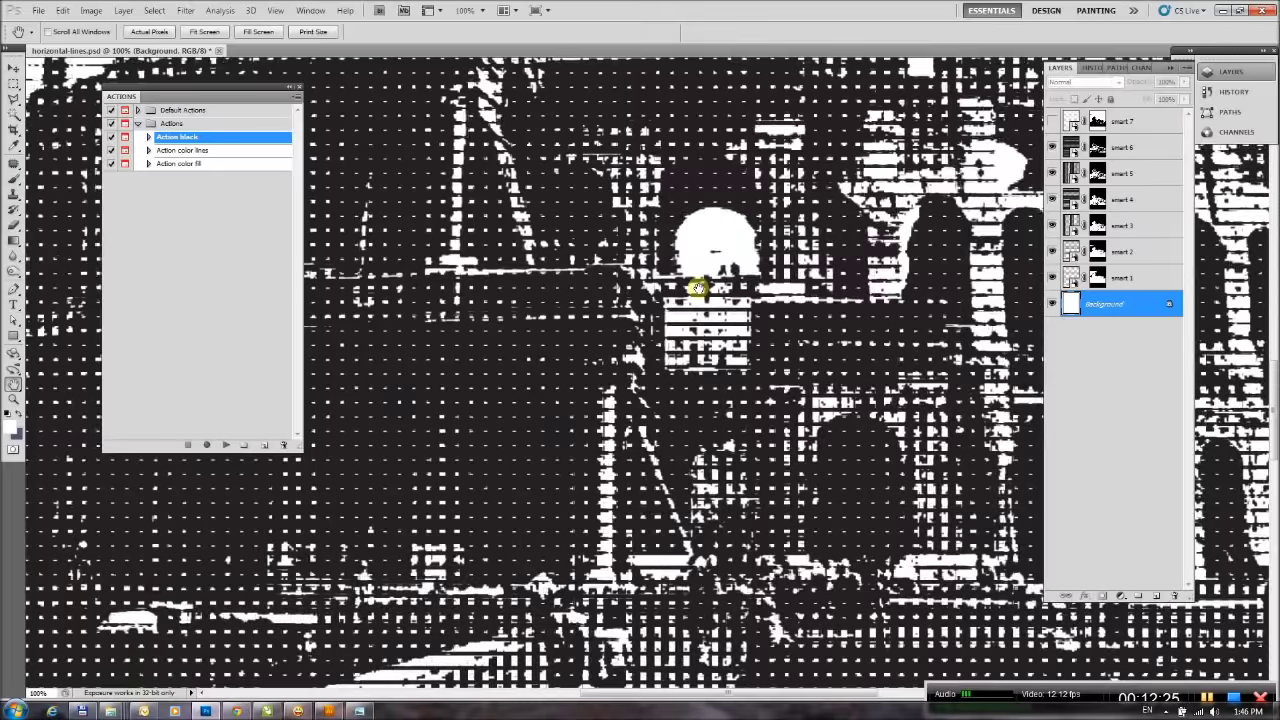
{"action": "mouse_move", "coordinate": [743, 471]}
{"action": "left_mouse_down"}
{"action": "mouse_move", "coordinate": [453, 427]}
{"action": "mouse_move", "coordinate": [729, 320]}
{"action": "left_mouse_up"}
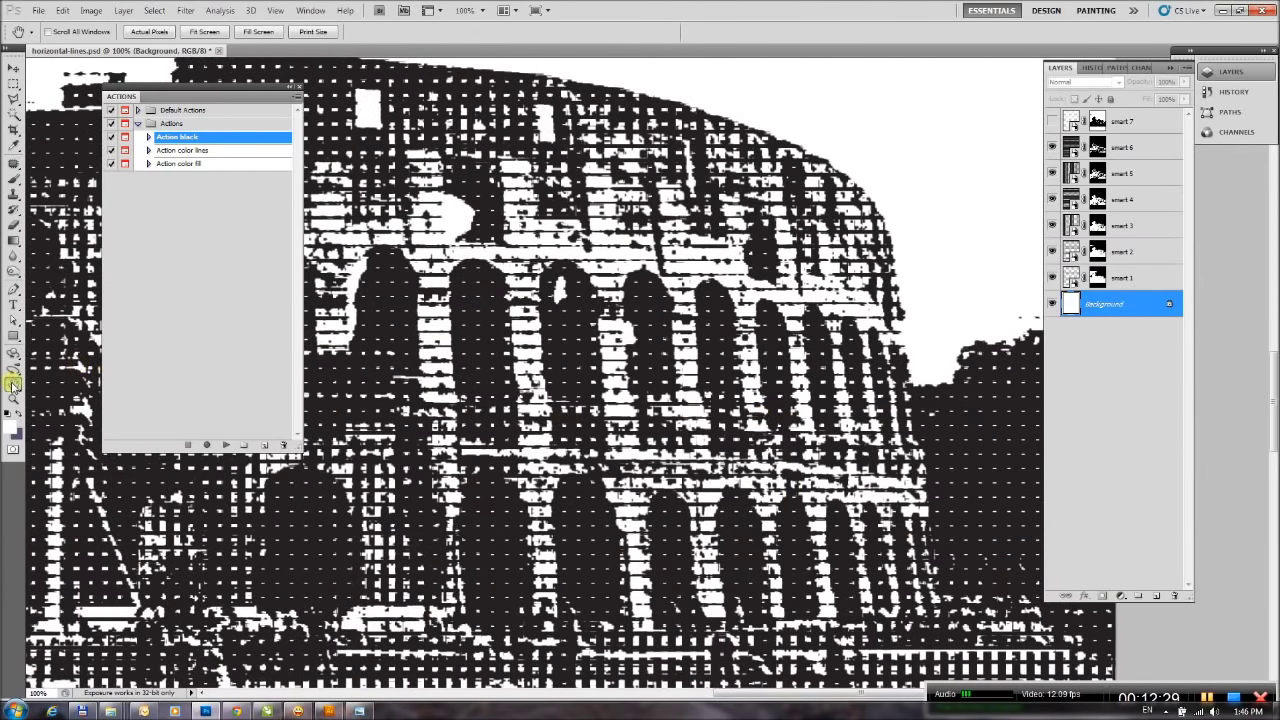
{"action": "double_click", "coordinate": [12, 384]}
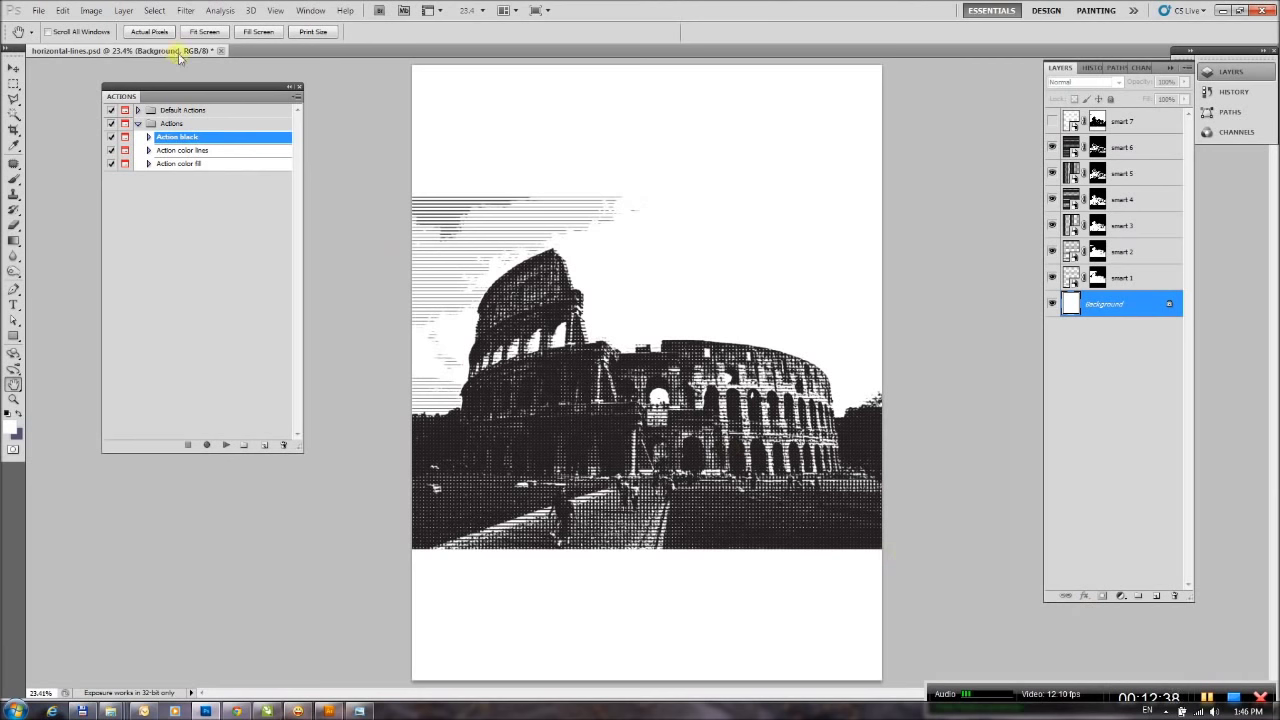
Close horizontal-lines.psd, discarding the unsaved changes.
{"action": "left_click", "coordinate": [220, 51]}
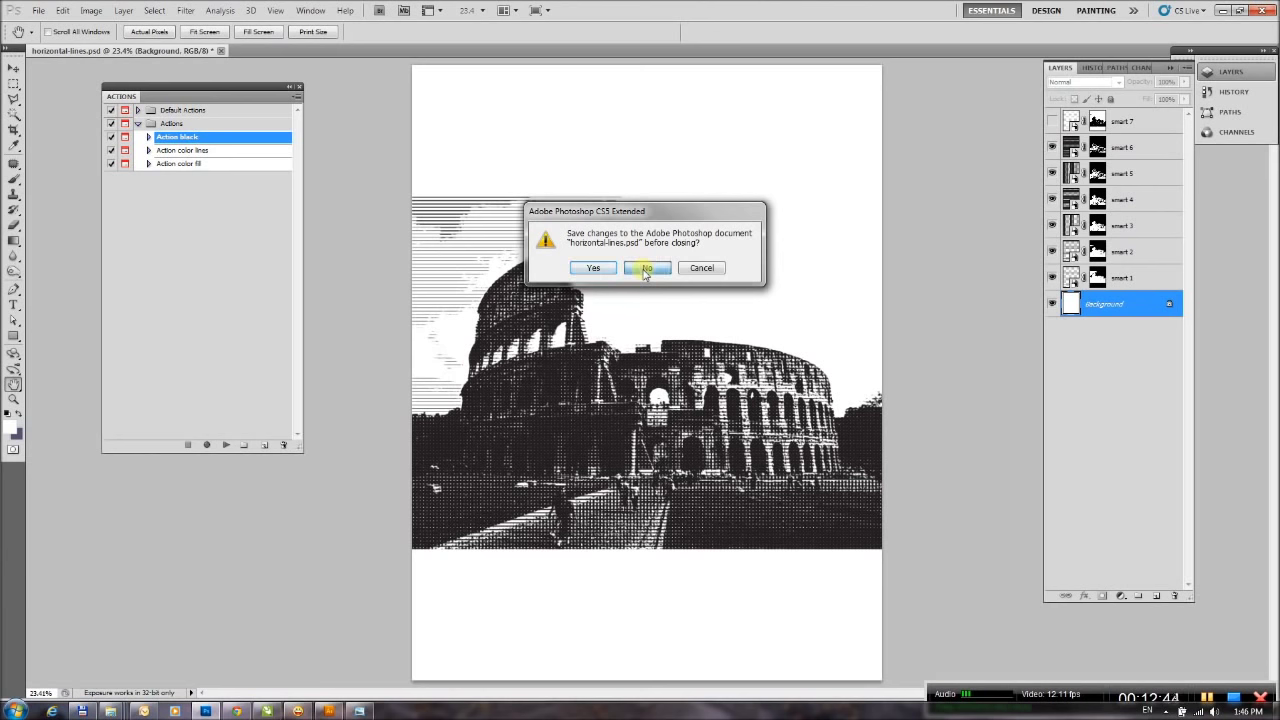
{"action": "left_click", "coordinate": [645, 268]}
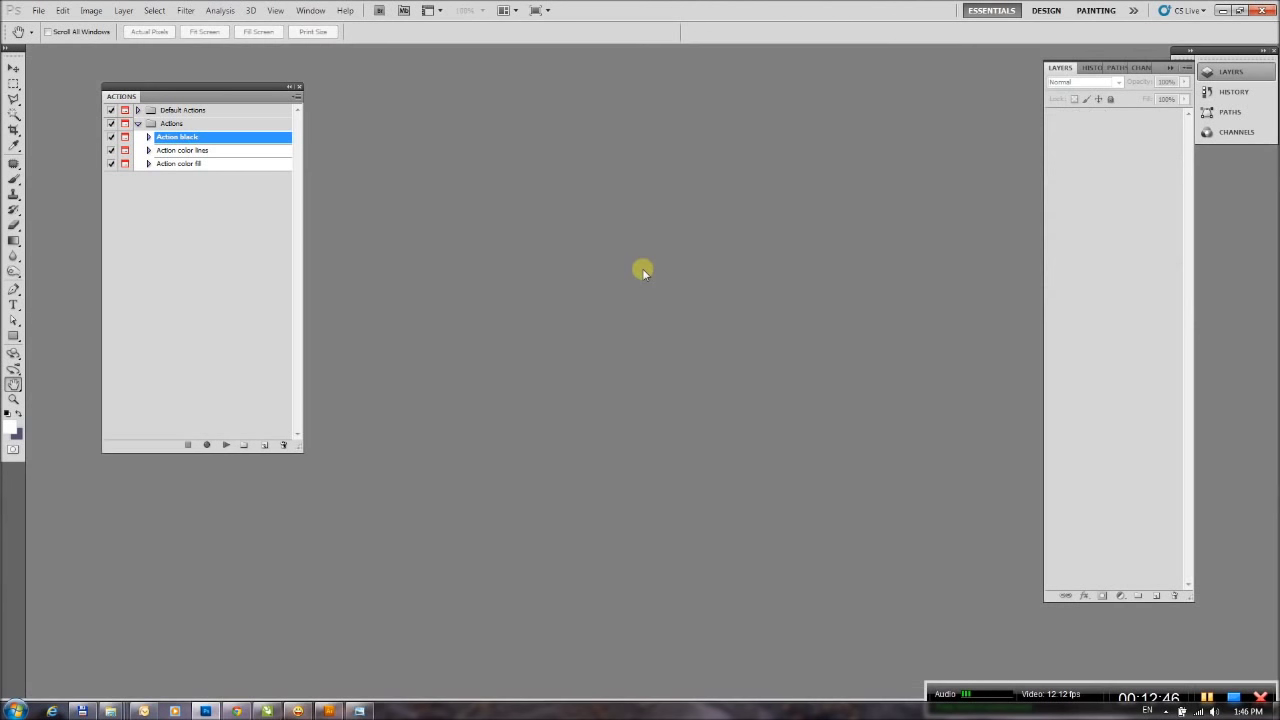